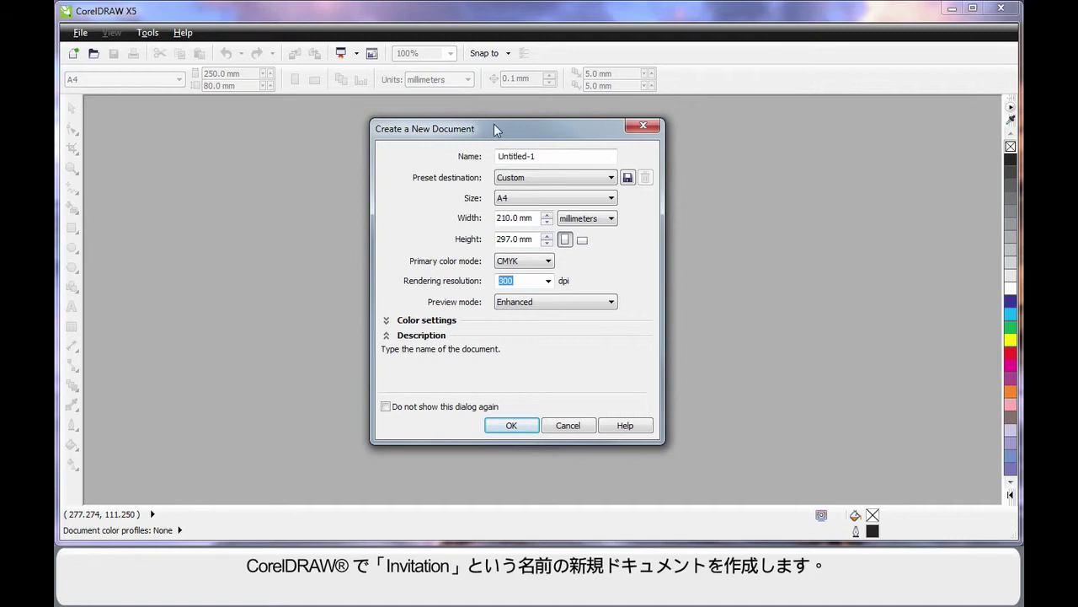
Step: Create a new document named Invitation at 250 × 80 mm
left_click_drag(548, 156, 474, 160)
type("Invitation")
left_click_drag(527, 219, 486, 216)
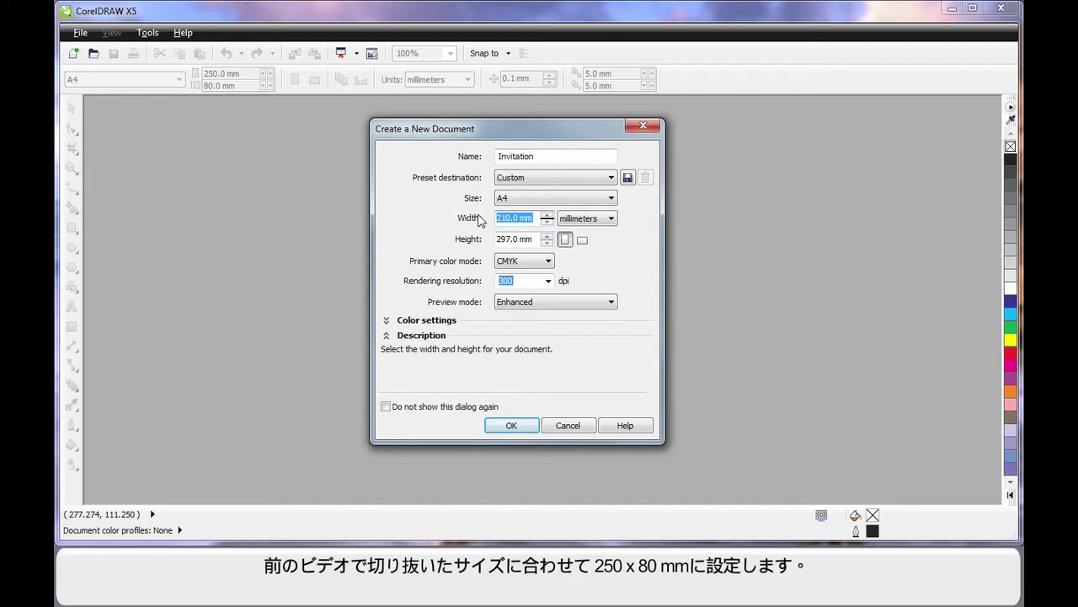
type("250")
left_click_drag(530, 243, 476, 238)
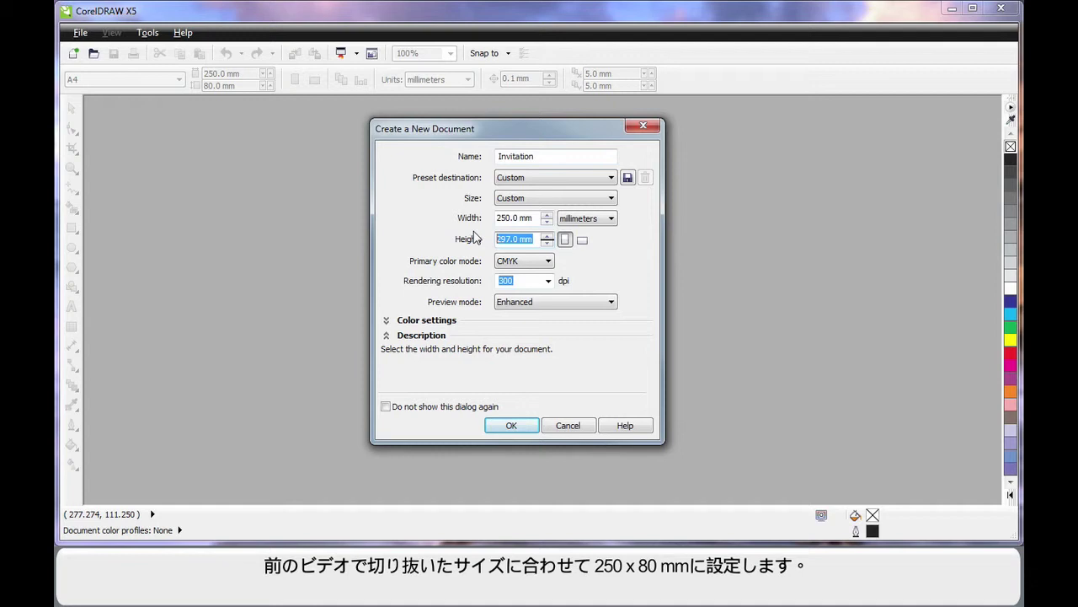
type("80")
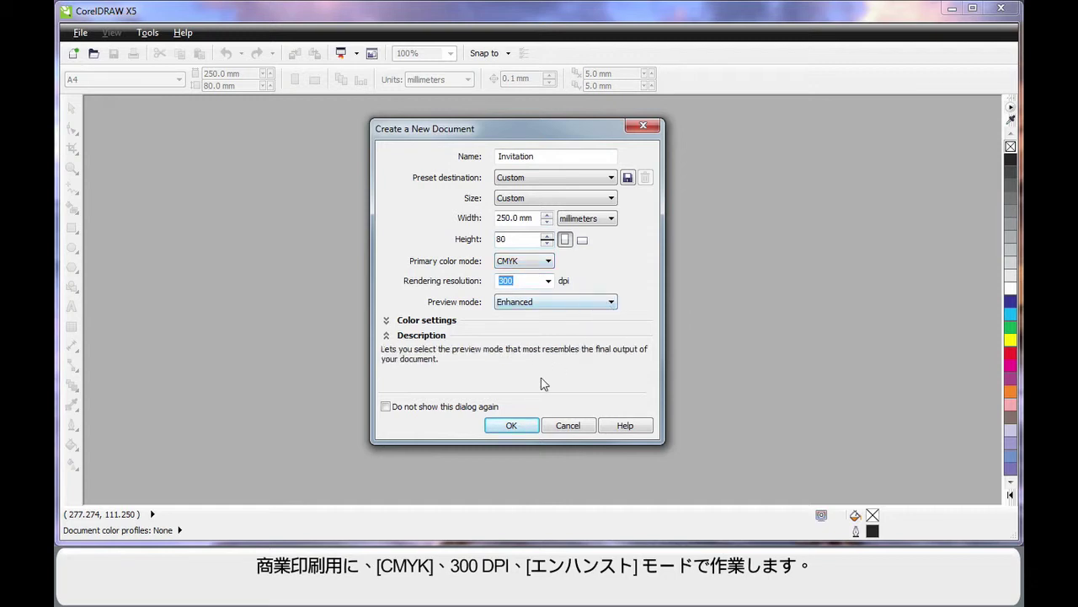
left_click(514, 425)
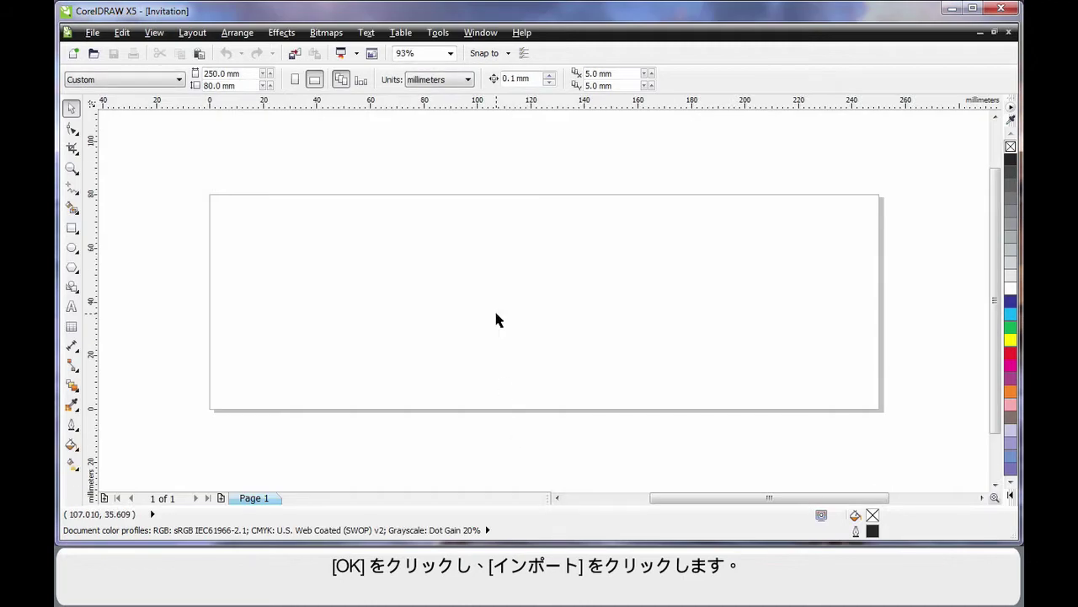
Step: Import Invitation.cpt, centre it on the page, and deselect it
left_click(294, 56)
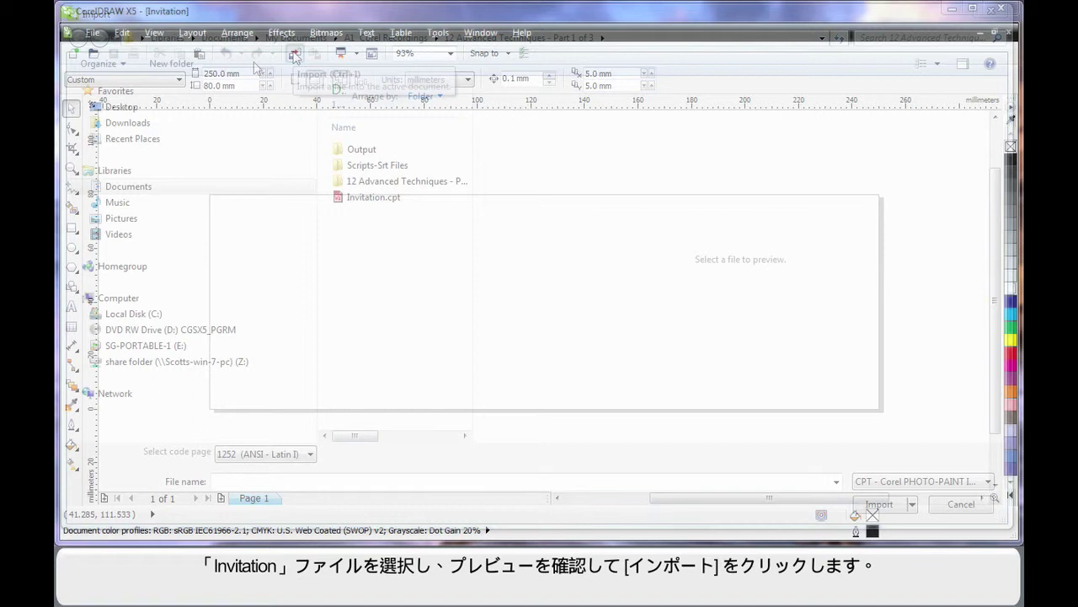
left_click(378, 203)
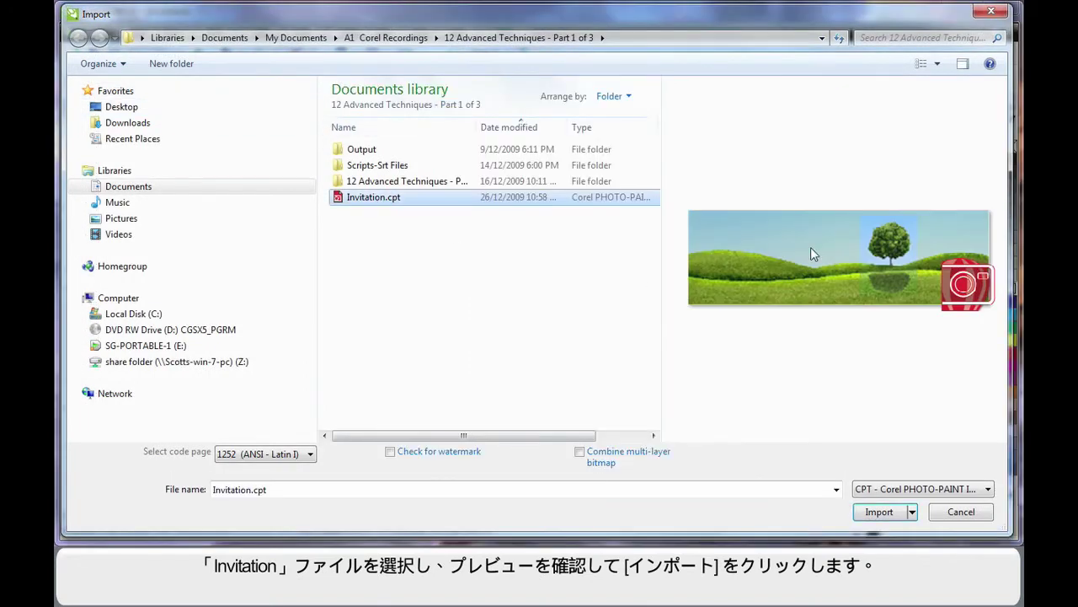
left_click(881, 513)
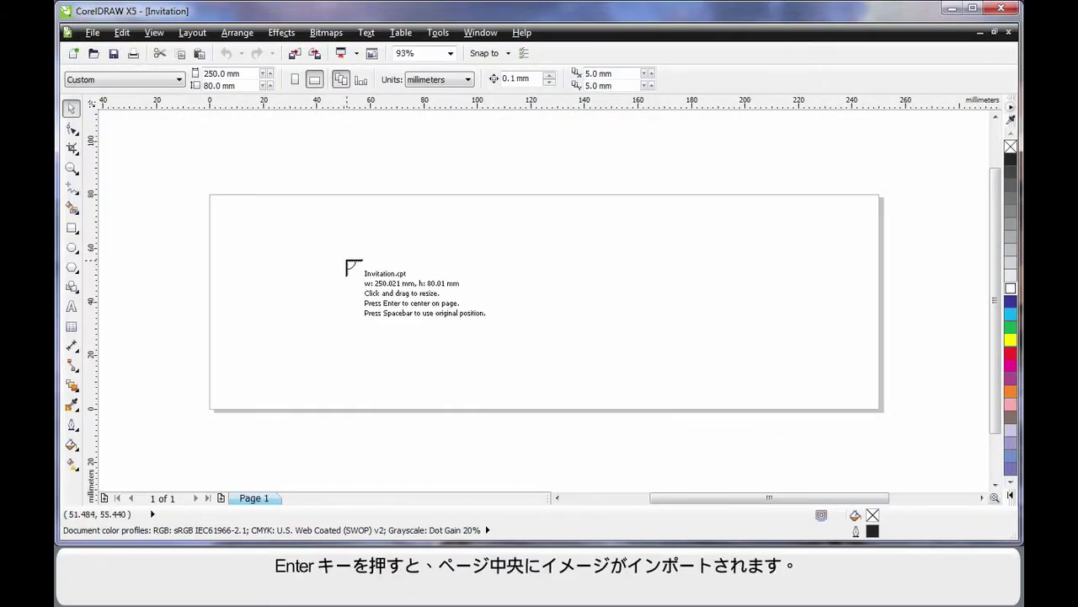
key("Return")
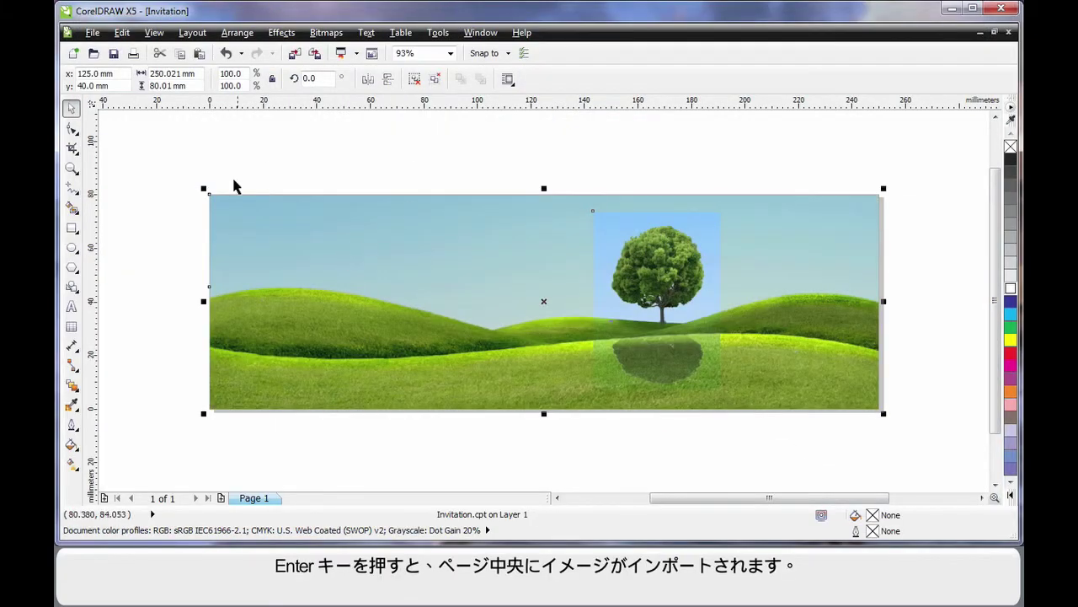
left_click(298, 456)
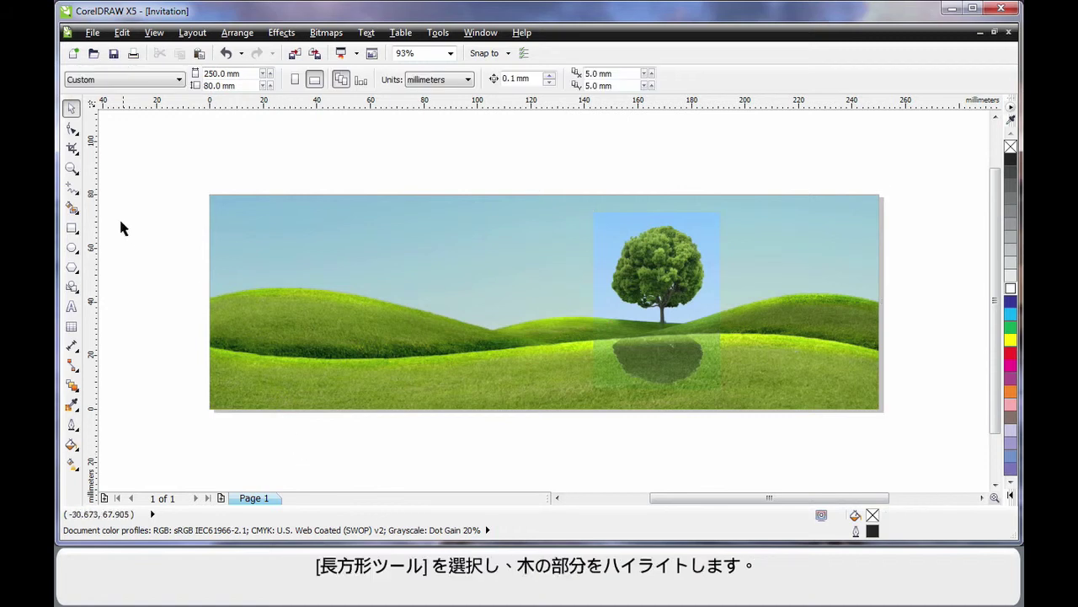
Step: Draw a rectangle enclosing the tree and its shadow
left_click(71, 229)
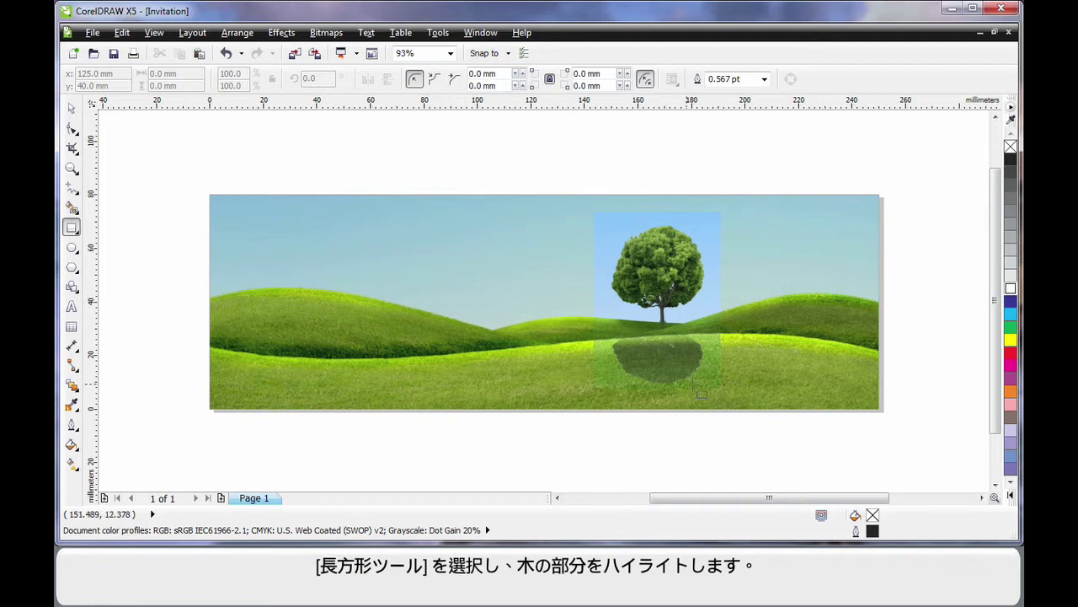
mouse_move(593, 211)
left_mouse_down()
mouse_move(611, 251)
mouse_move(721, 388)
left_mouse_up()
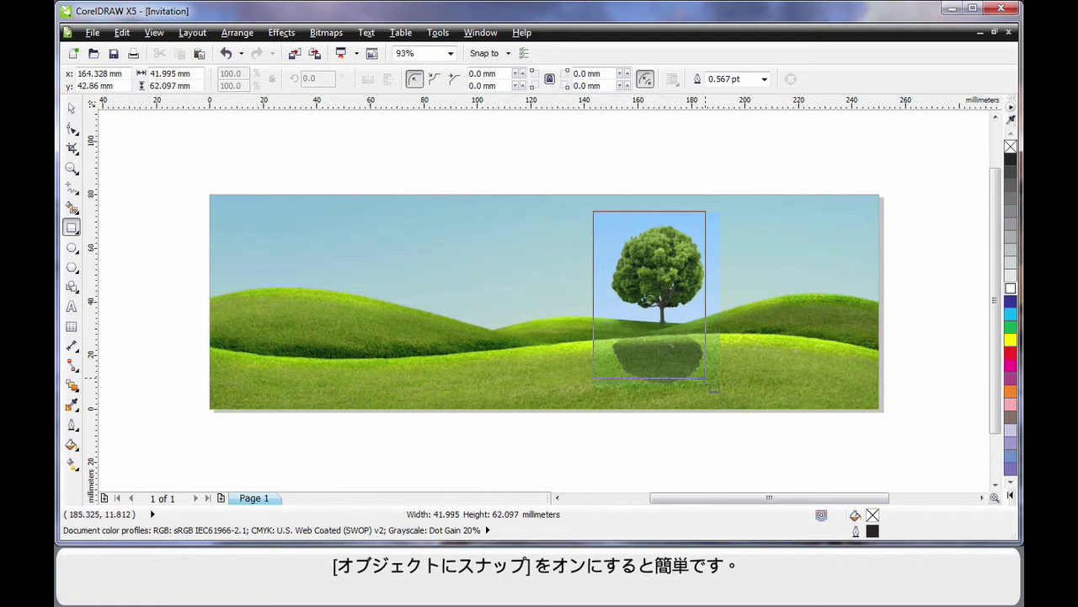
left_click_drag(721, 388, 721, 388)
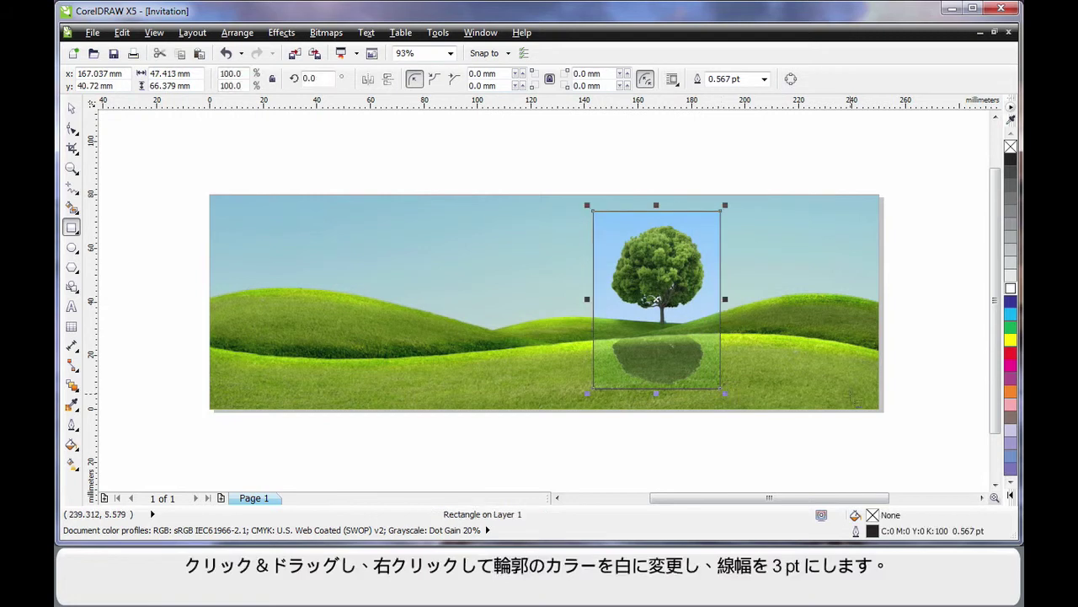
Step: Give the rectangle a white 3 pt outline and 1 mm rounded corners
right_click(1010, 289)
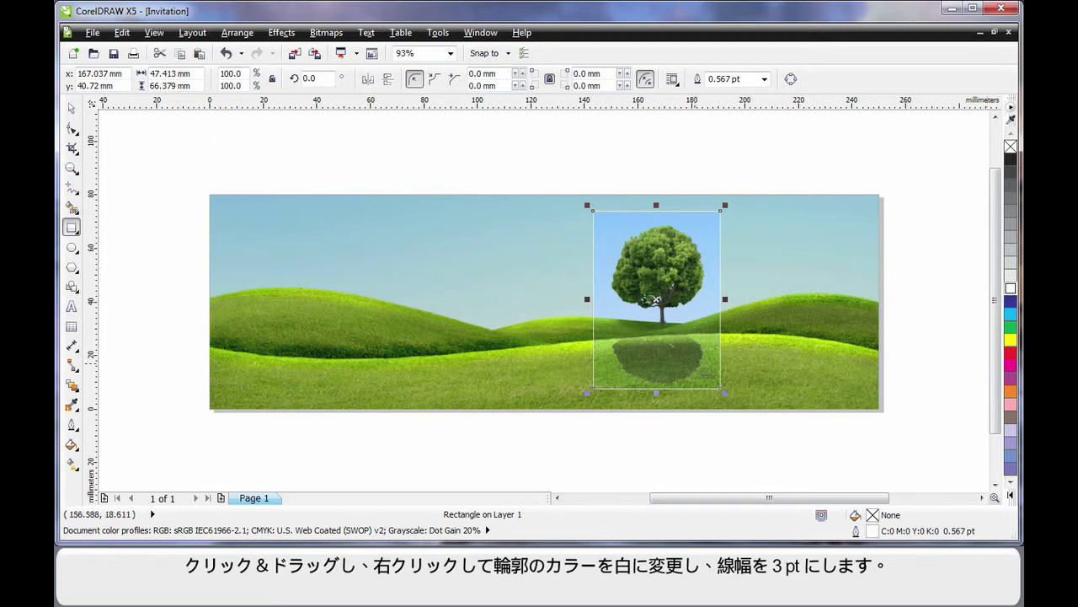
left_click(764, 79)
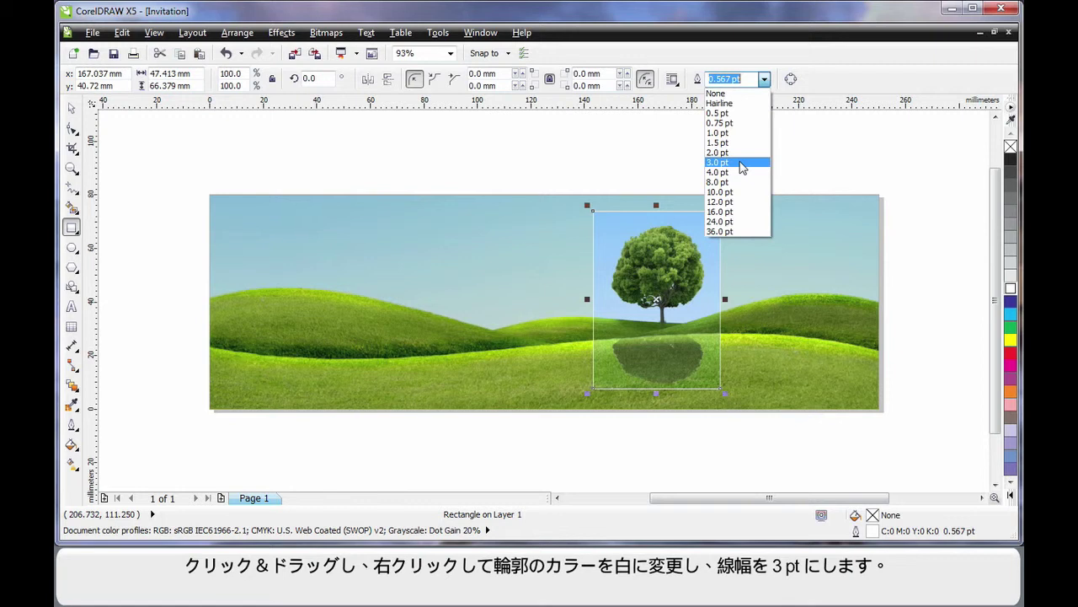
left_click(741, 163)
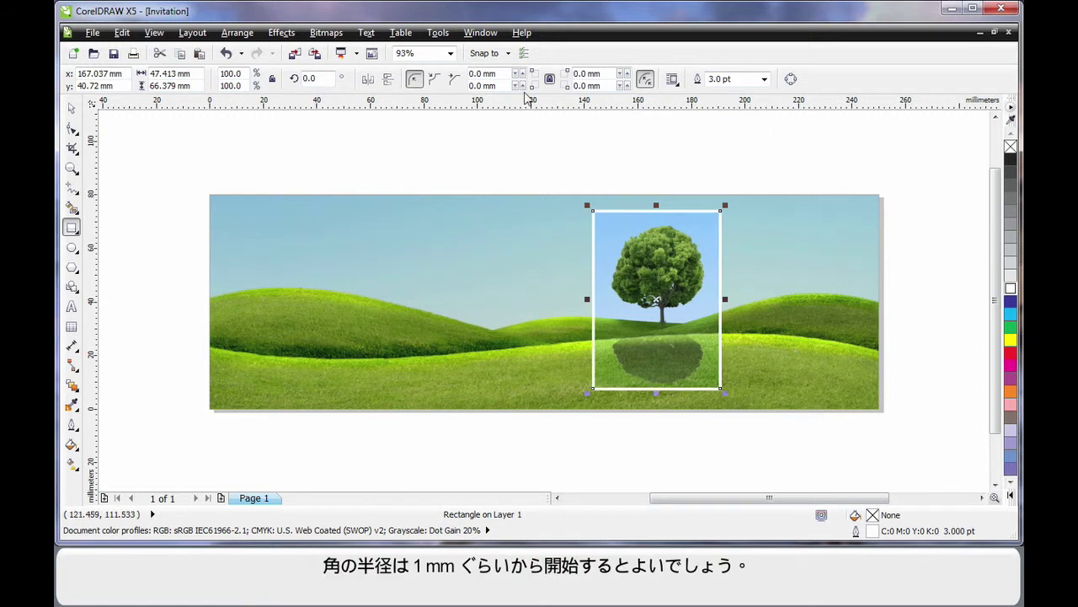
double_click(506, 74)
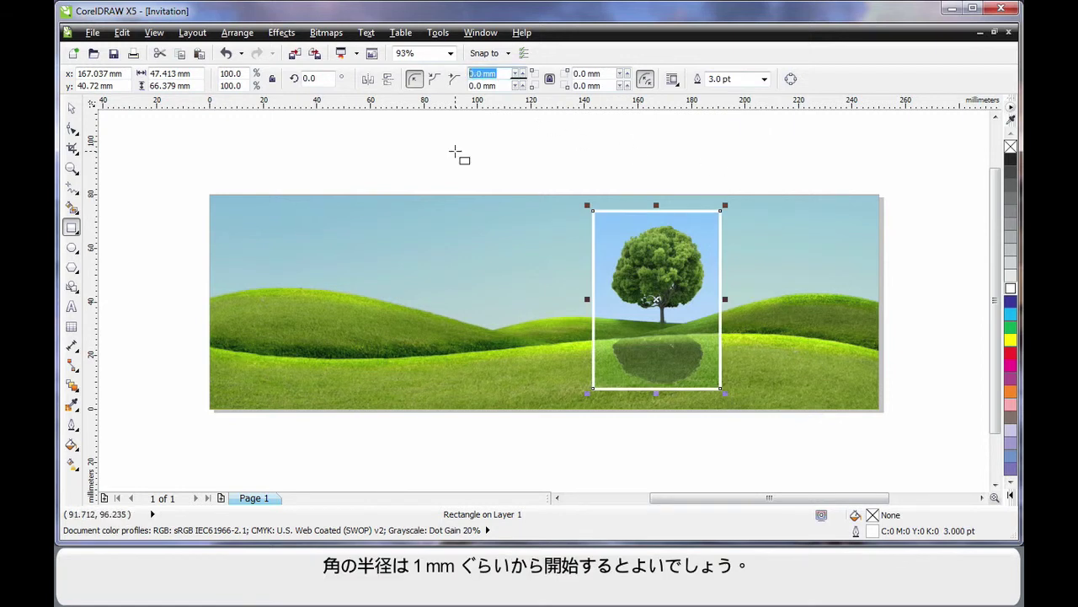
type("1")
key("Return")
key("space")
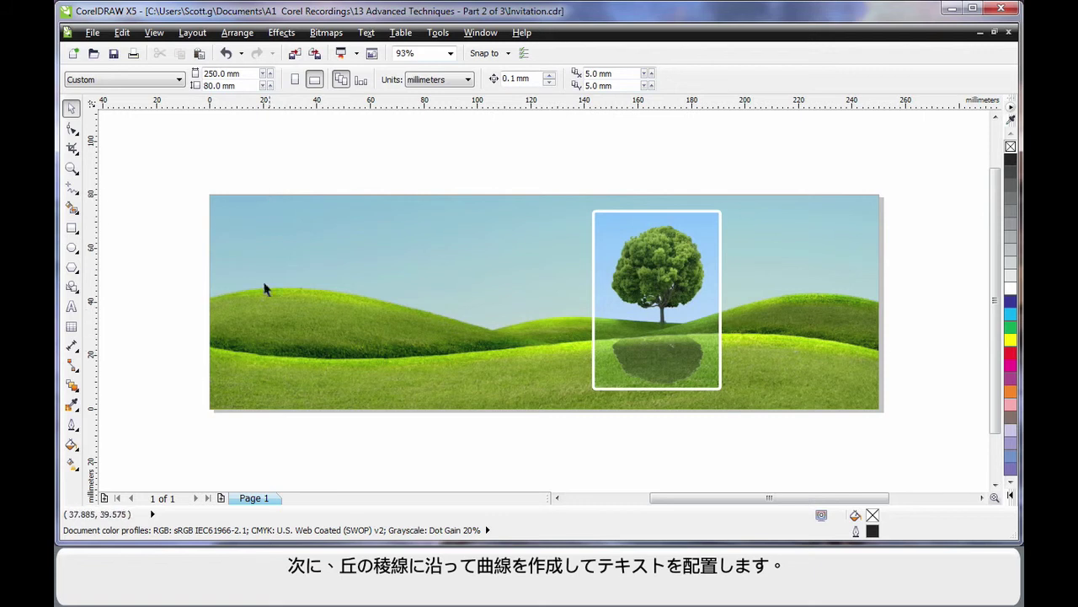
Step: Draw a B-spline along the hill ridge from the left edge to the right edge
left_click(77, 198)
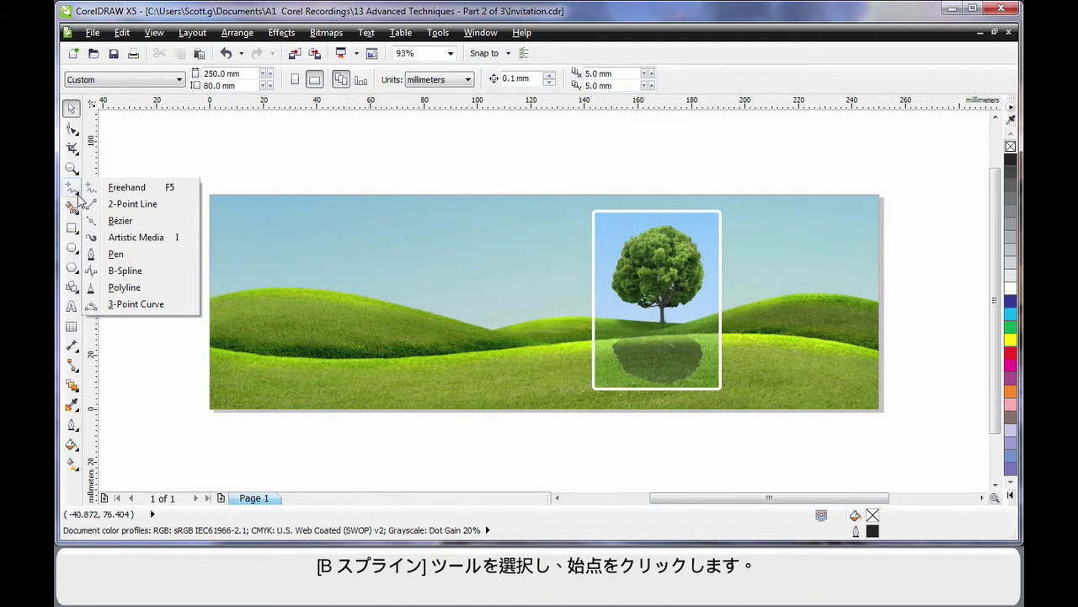
left_click(125, 271)
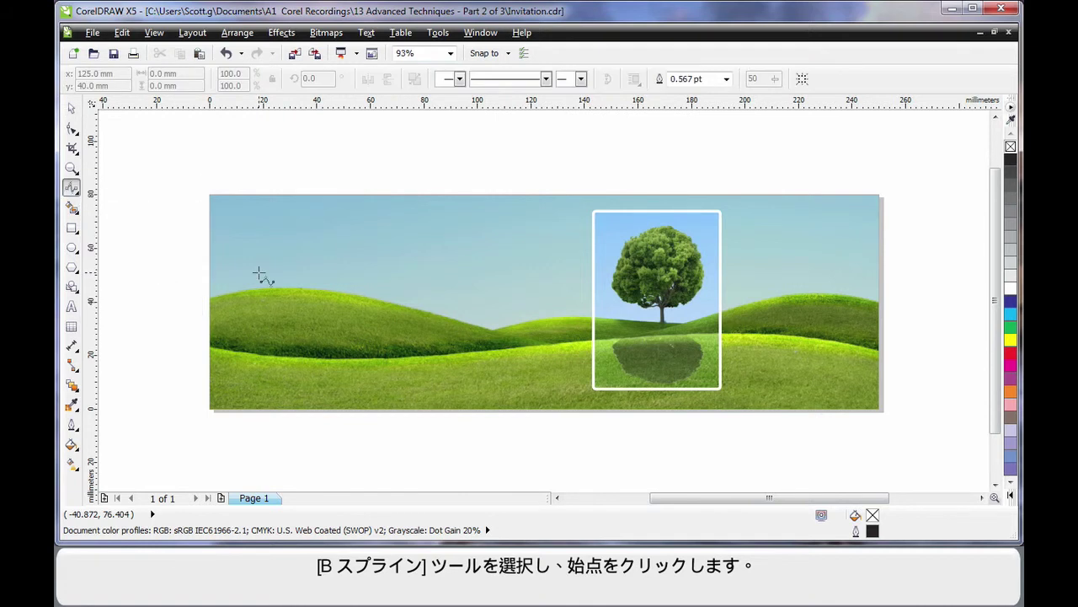
left_click(209, 347)
left_click(354, 358)
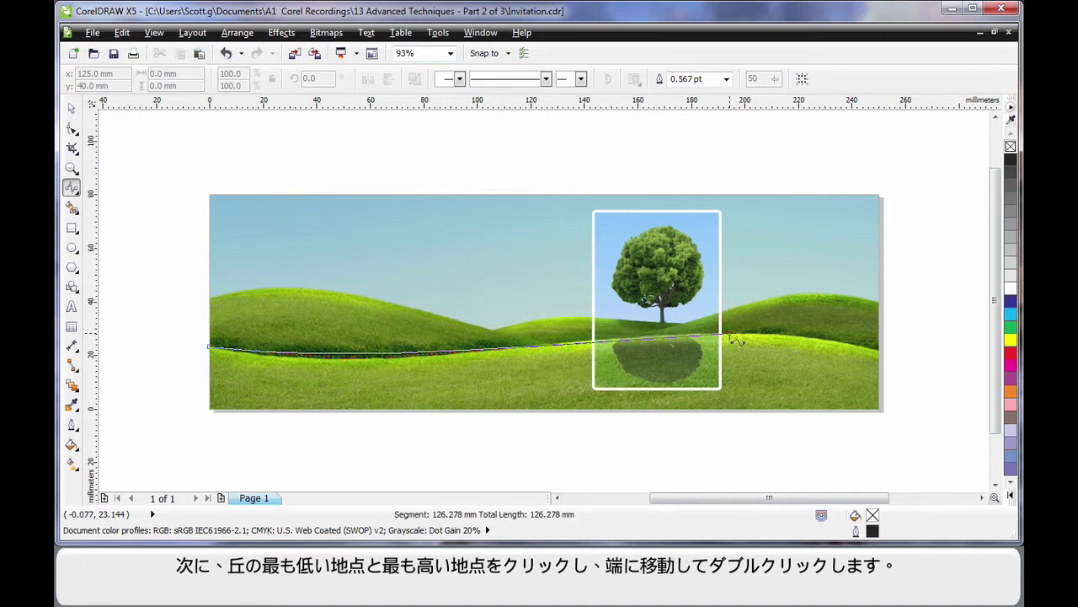
left_click(731, 336)
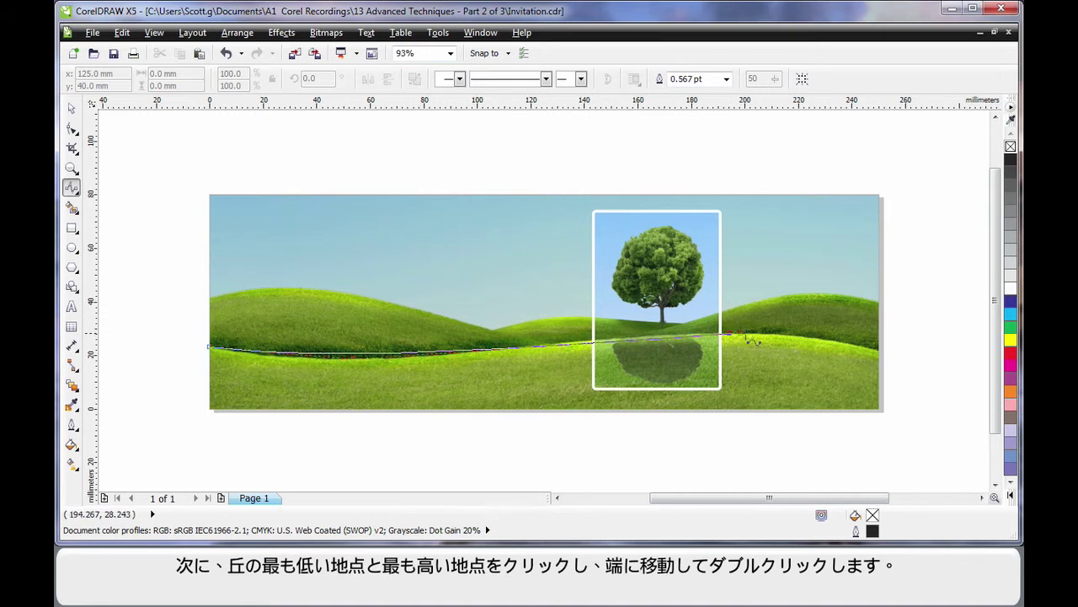
double_click(879, 347)
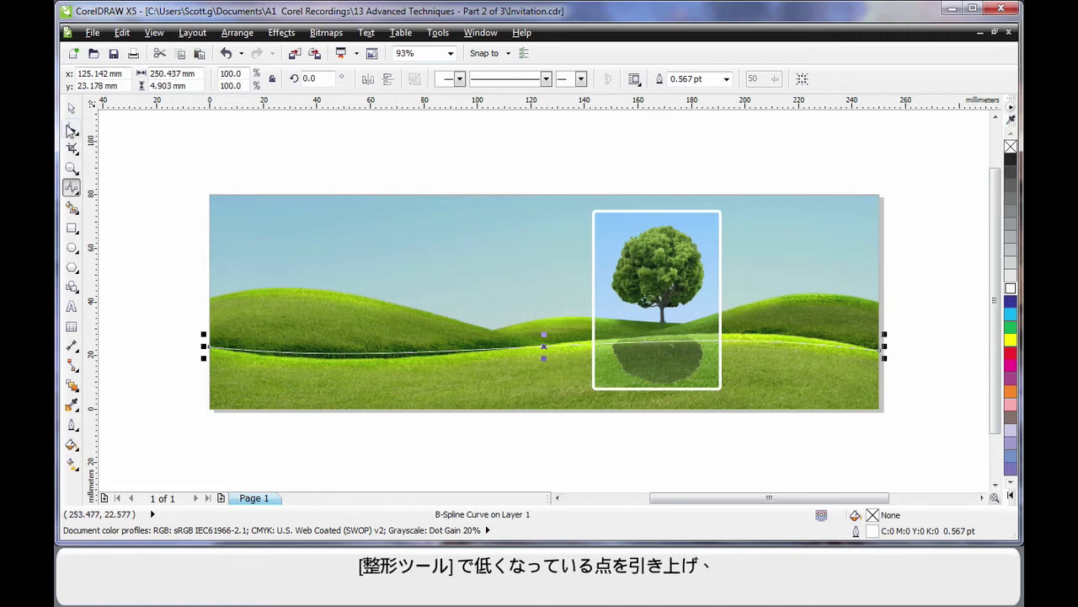
Step: Adjust the curve's nodes so it closely follows the ridgeline
left_click(71, 129)
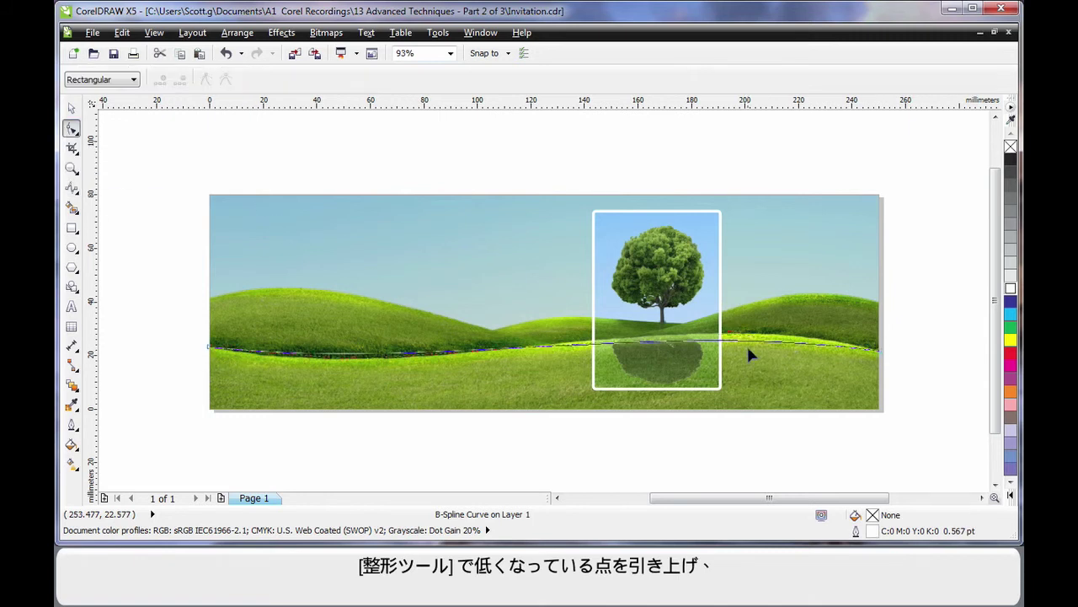
left_click_drag(730, 340, 738, 329)
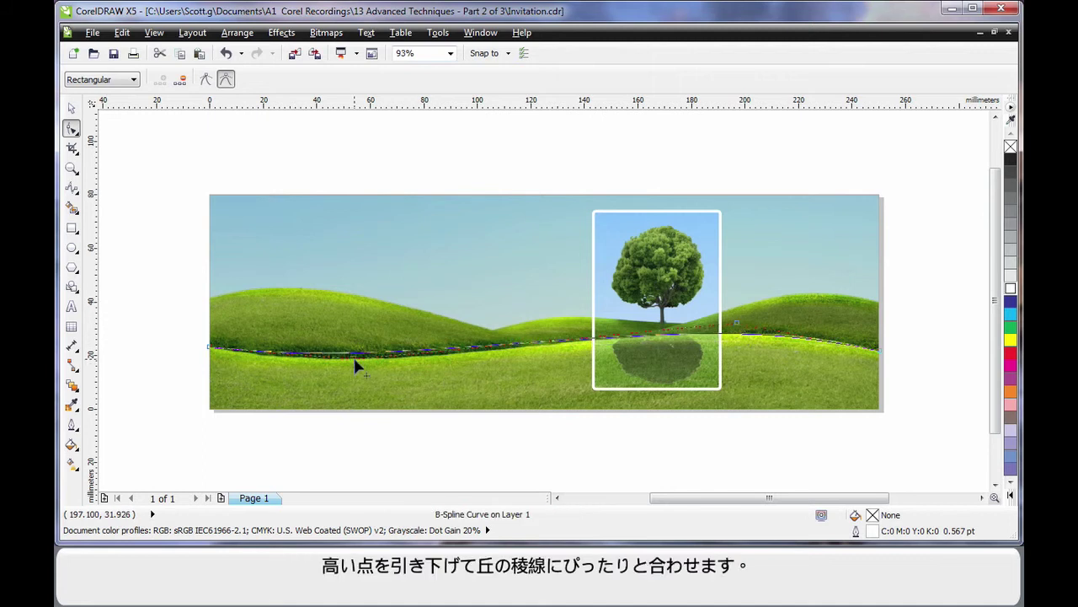
left_click_drag(356, 358, 351, 370)
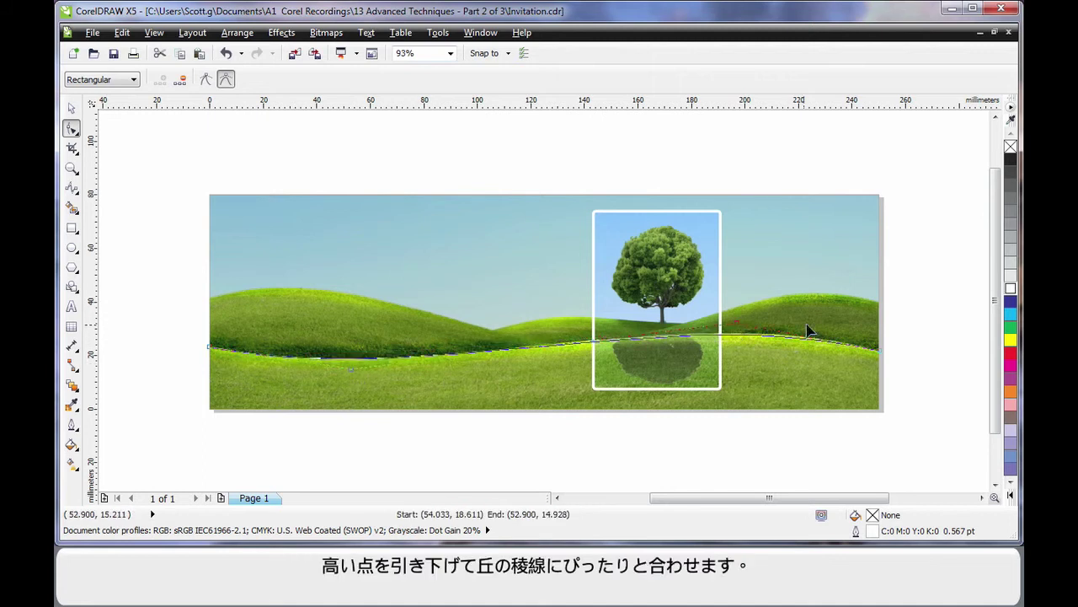
left_click_drag(740, 329, 740, 333)
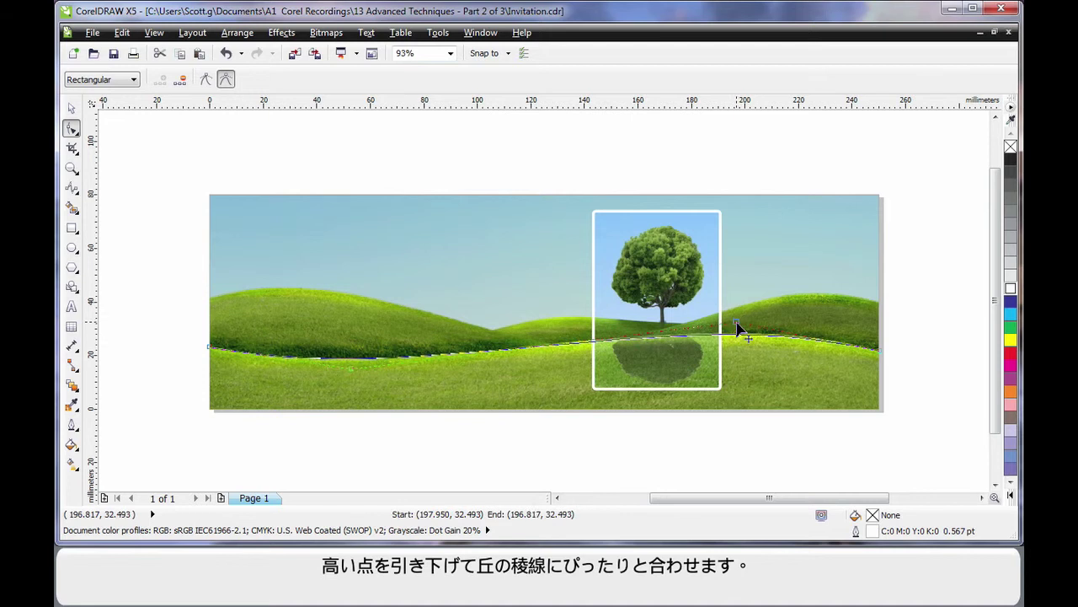
key("space")
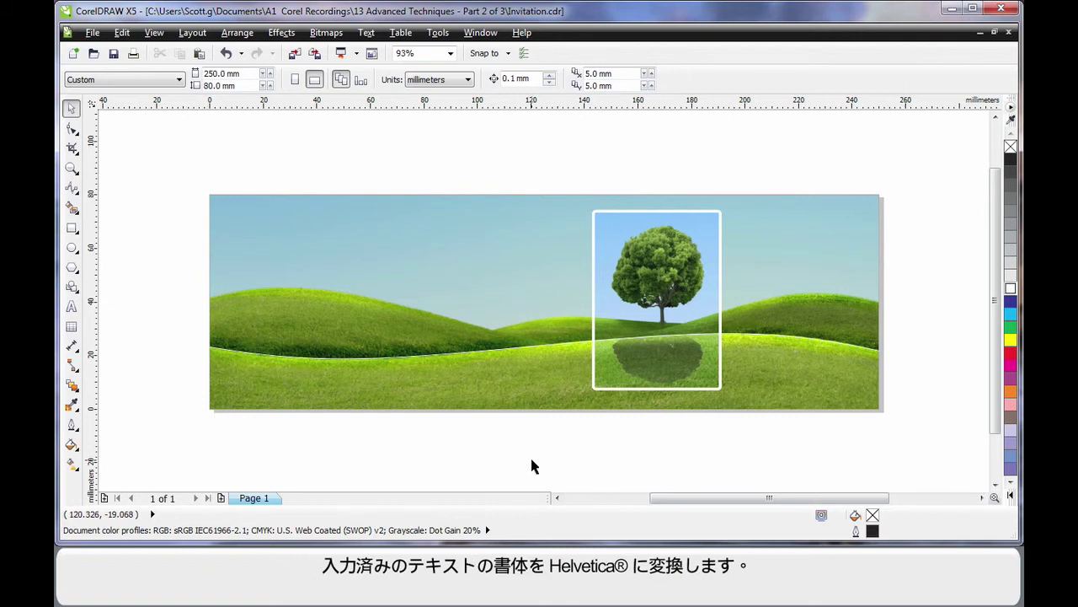
Step: Paste the slogan and set it in HelveticaNeueLT Pro 55 Roman
key("ctrl+v")
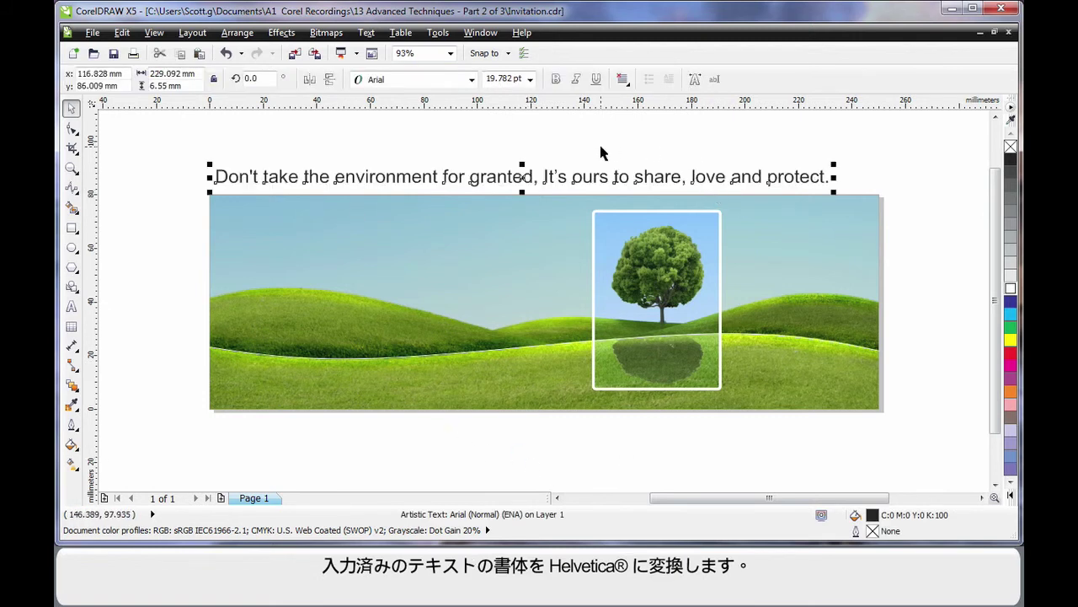
left_click(472, 80)
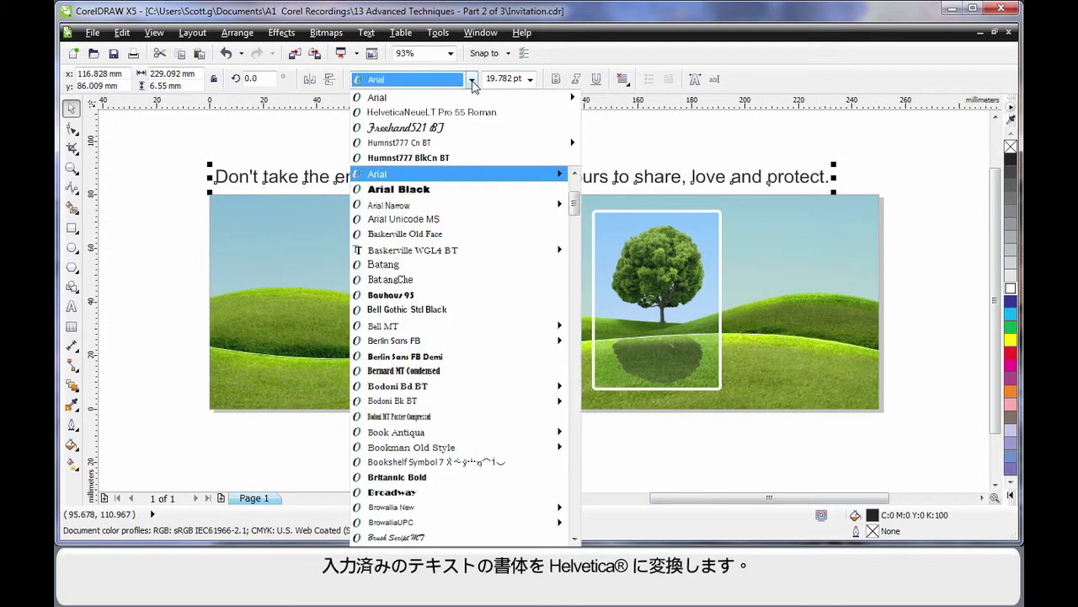
left_click(435, 113)
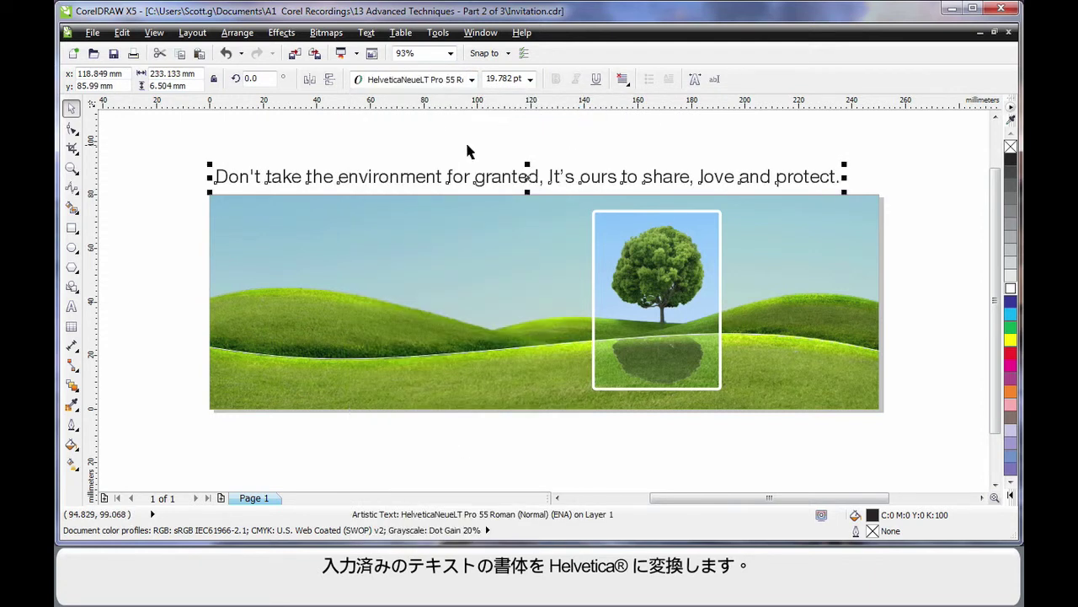
left_click(465, 140)
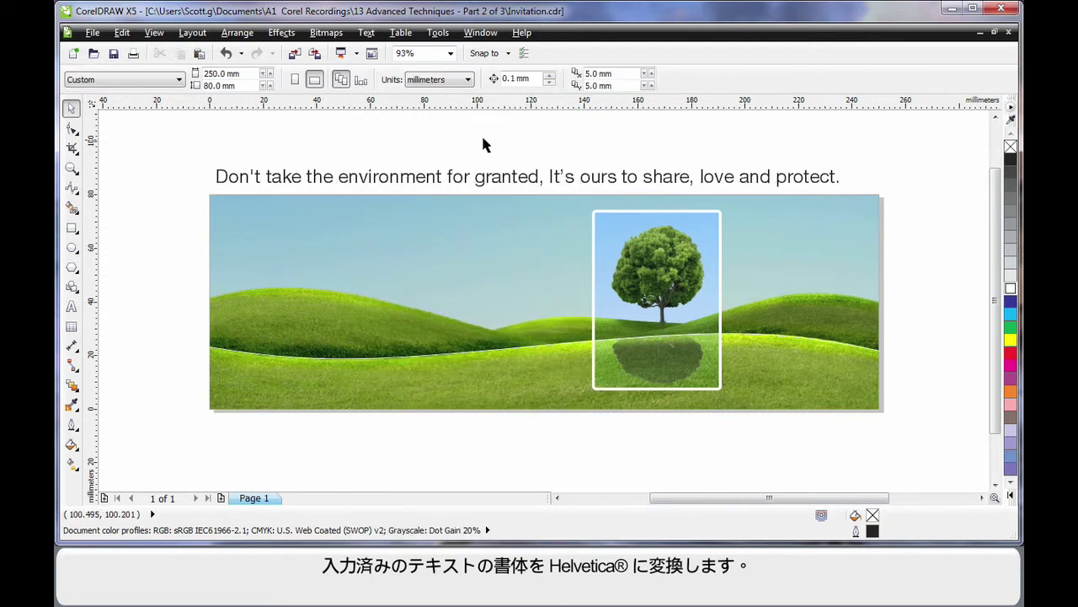
Step: Fit the slogan to the hill-ridge curve and colour it white
left_click(625, 181)
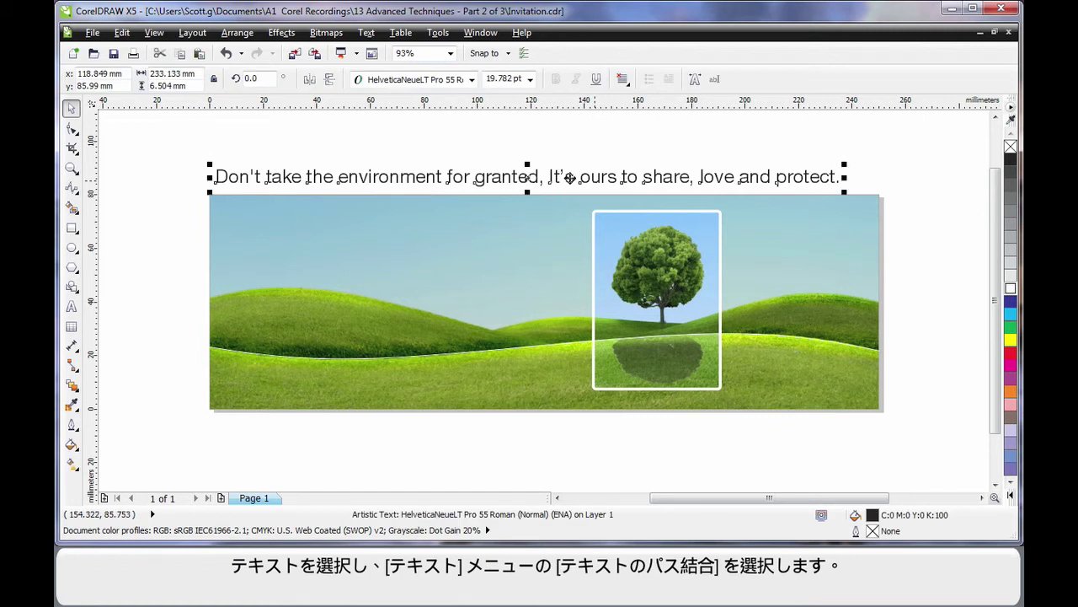
left_click(368, 33)
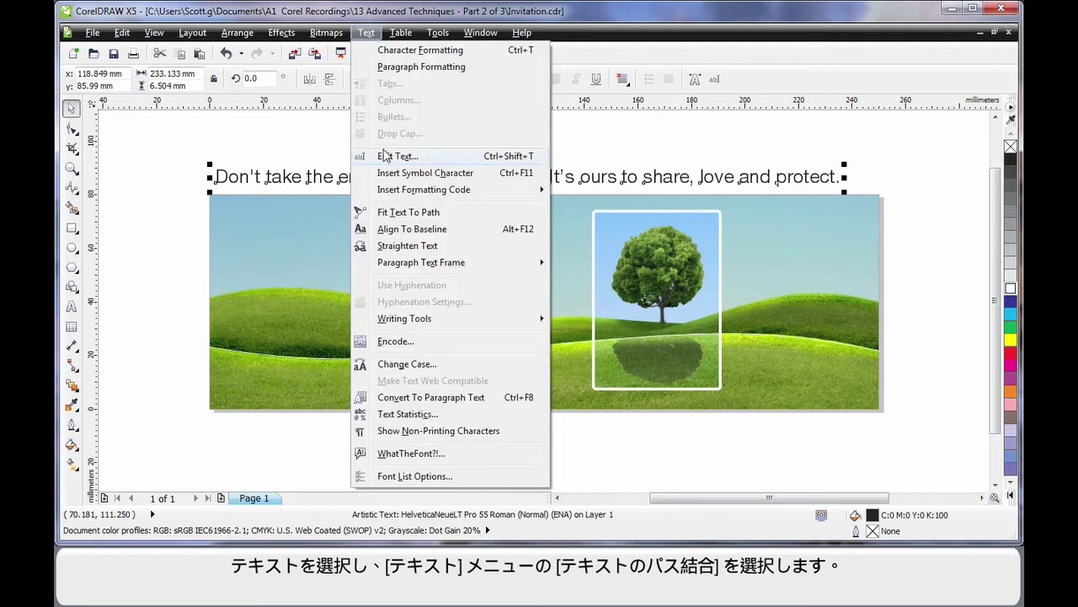
left_click(407, 213)
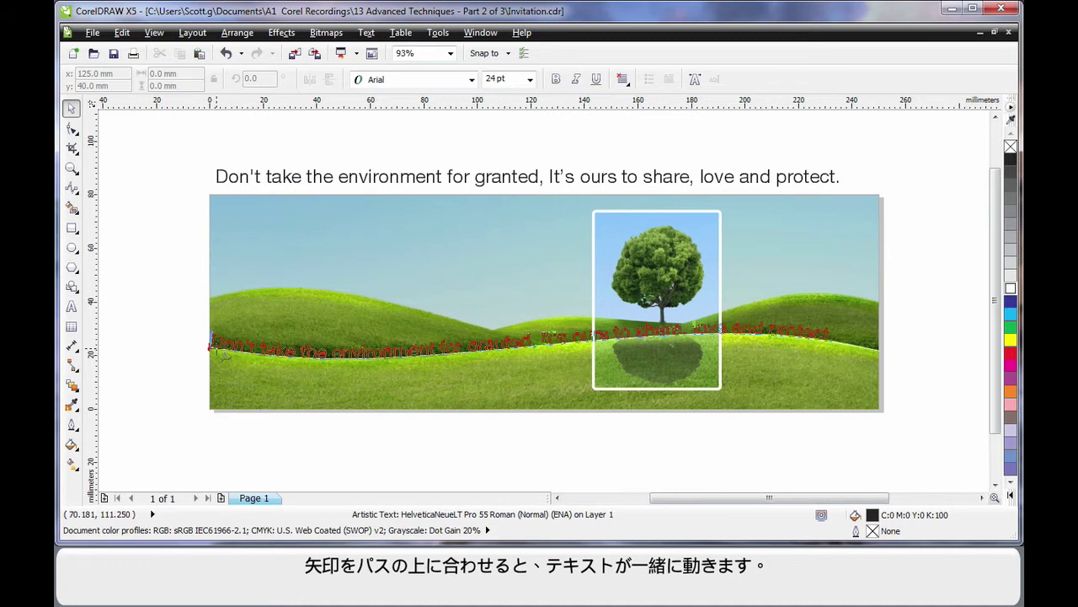
left_click(220, 349)
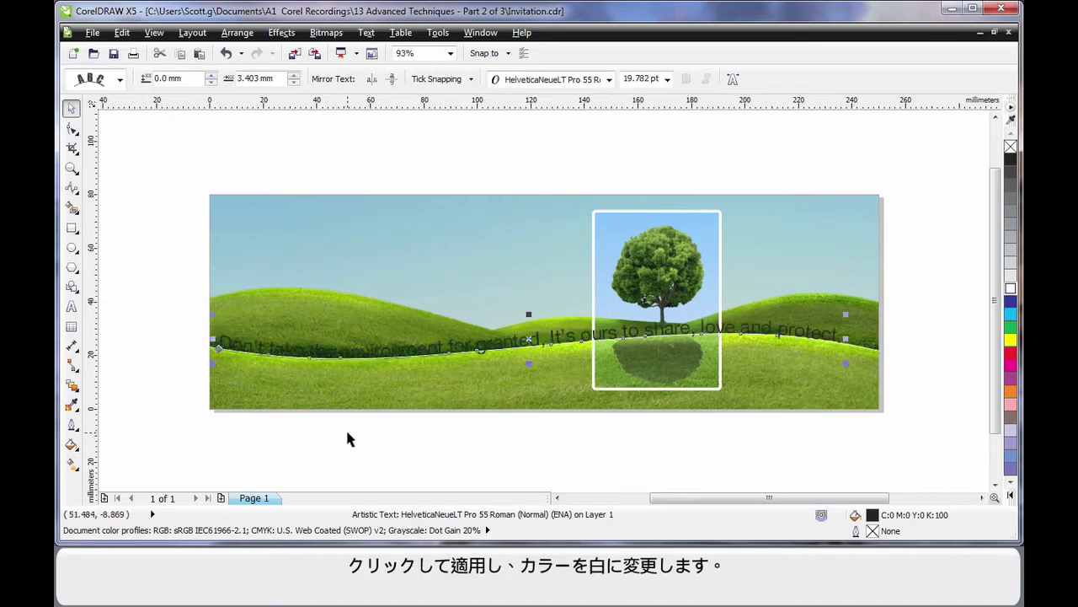
left_click(1010, 288)
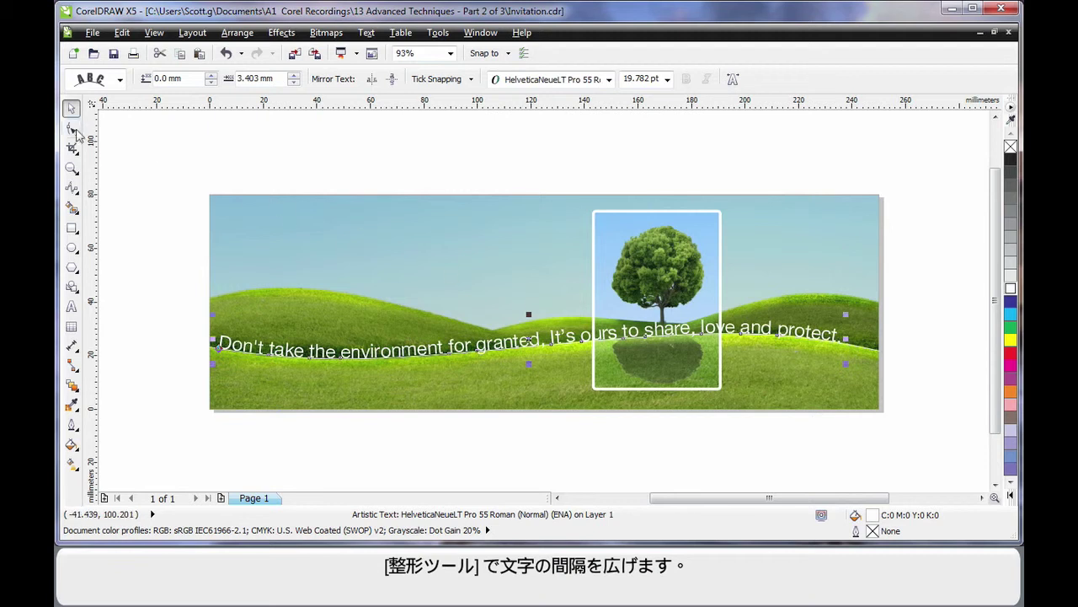
Step: Widen the slogan's letter spacing and shift the first sentence's characters slightly left
left_click(71, 128)
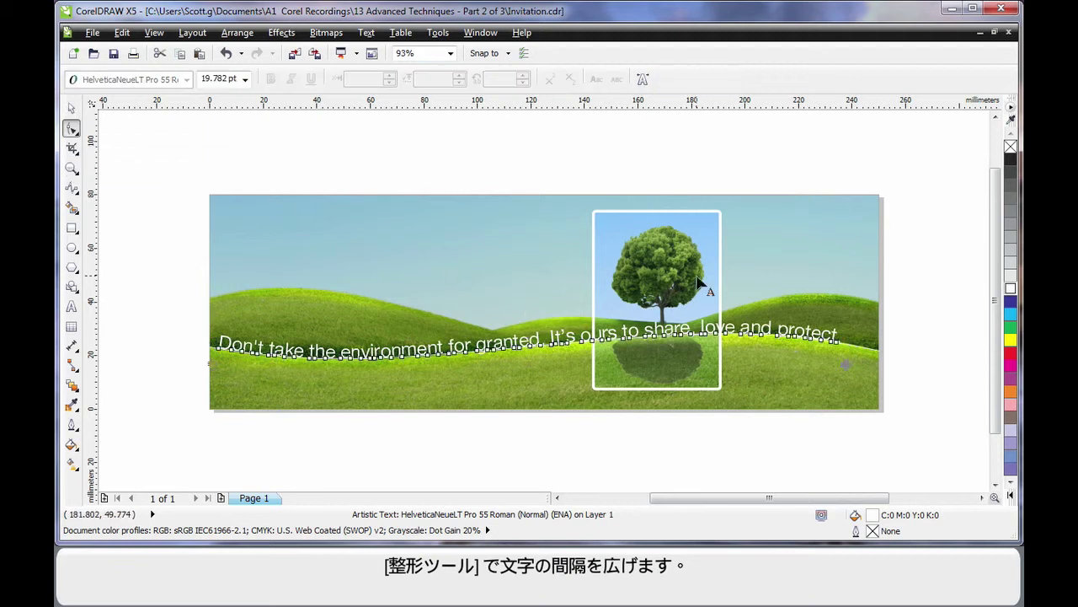
left_click_drag(846, 364, 874, 365)
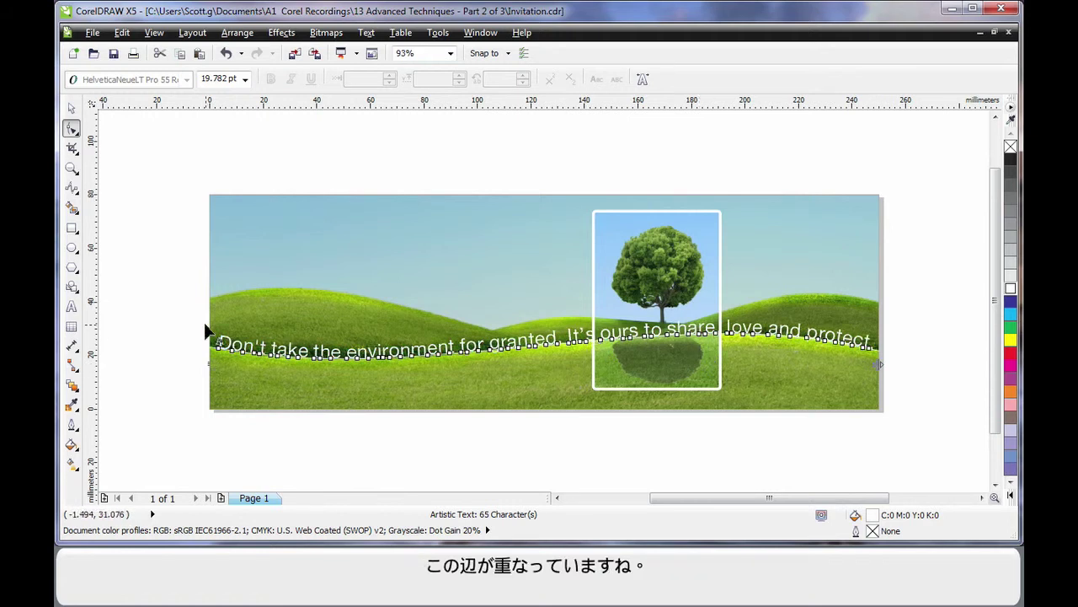
left_click_drag(207, 338, 567, 380)
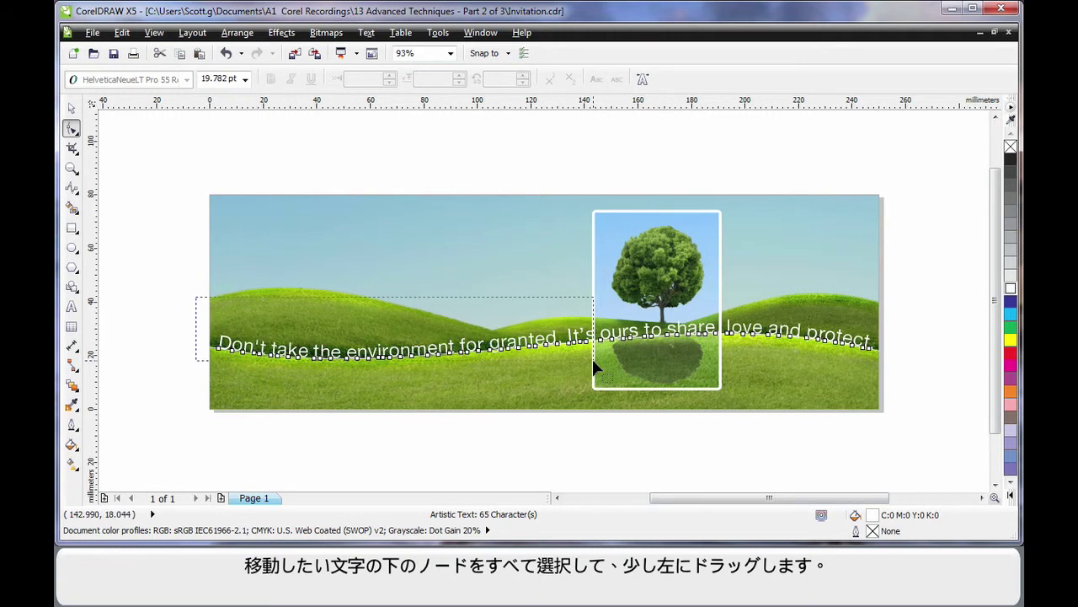
left_click_drag(596, 364, 596, 364)
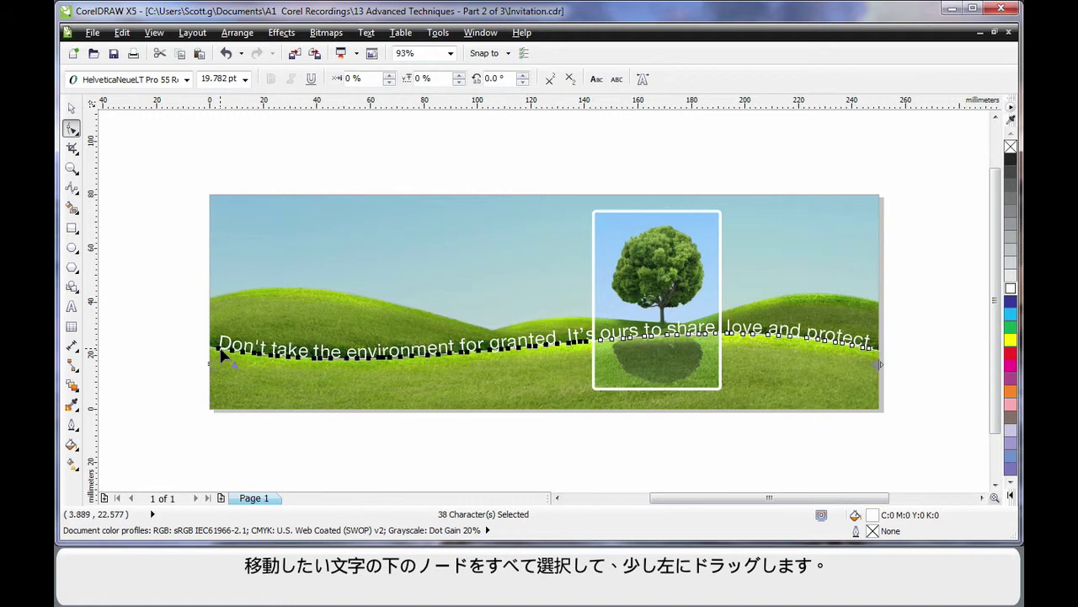
left_click_drag(221, 354, 208, 364)
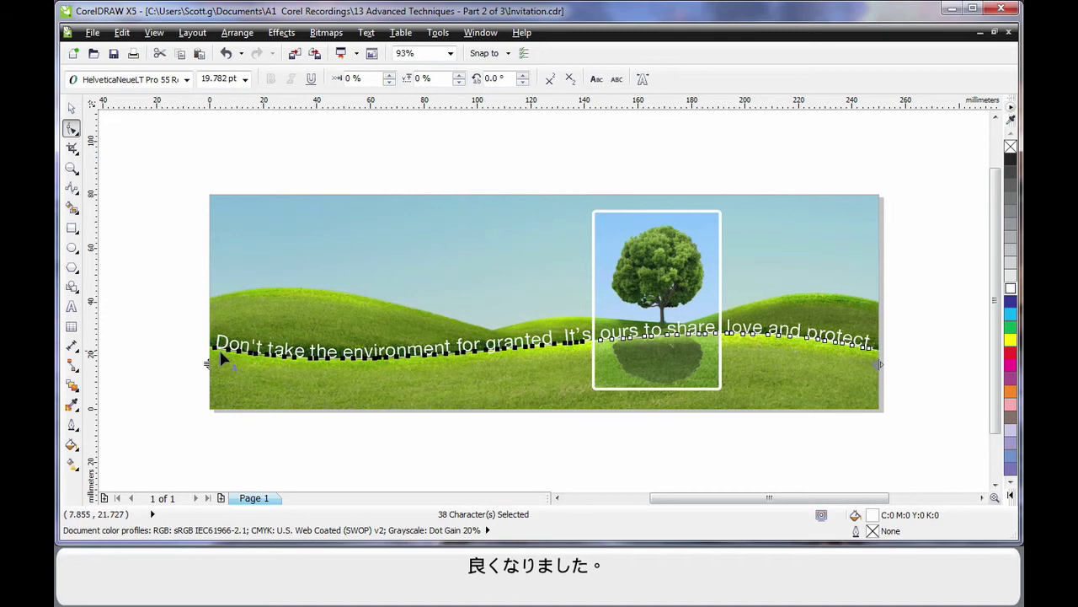
key("Escape")
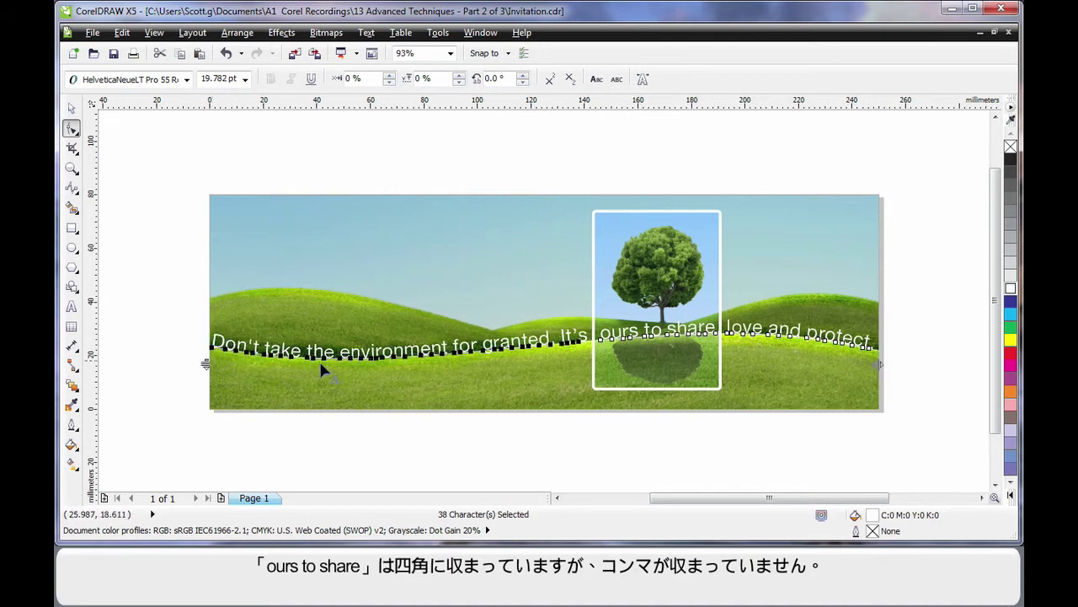
key("space")
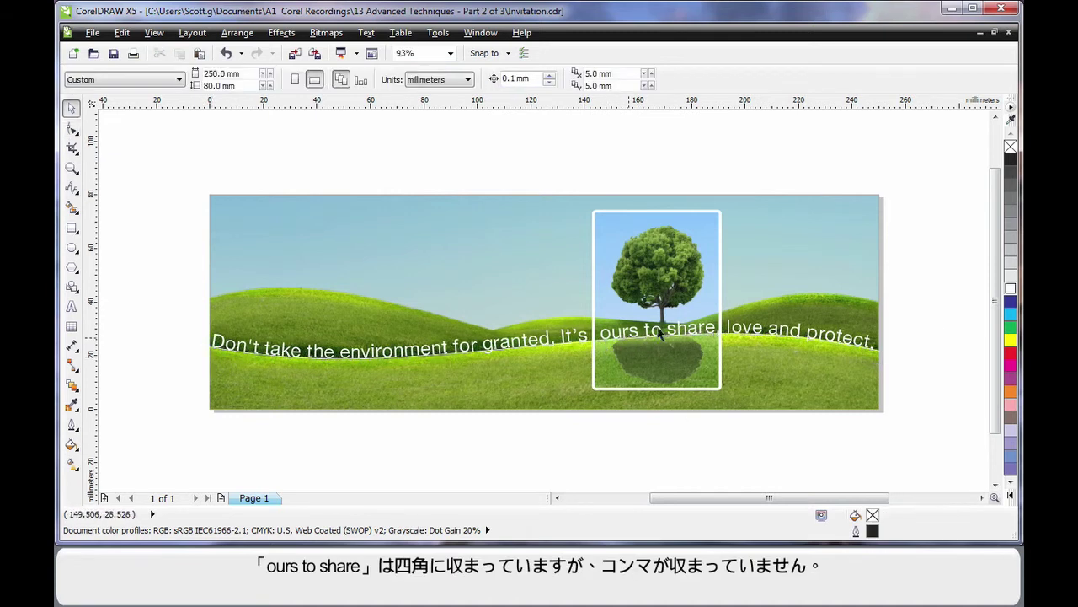
Step: Select the 'ours to share' characters, then undo the last adjustment
left_click(709, 333)
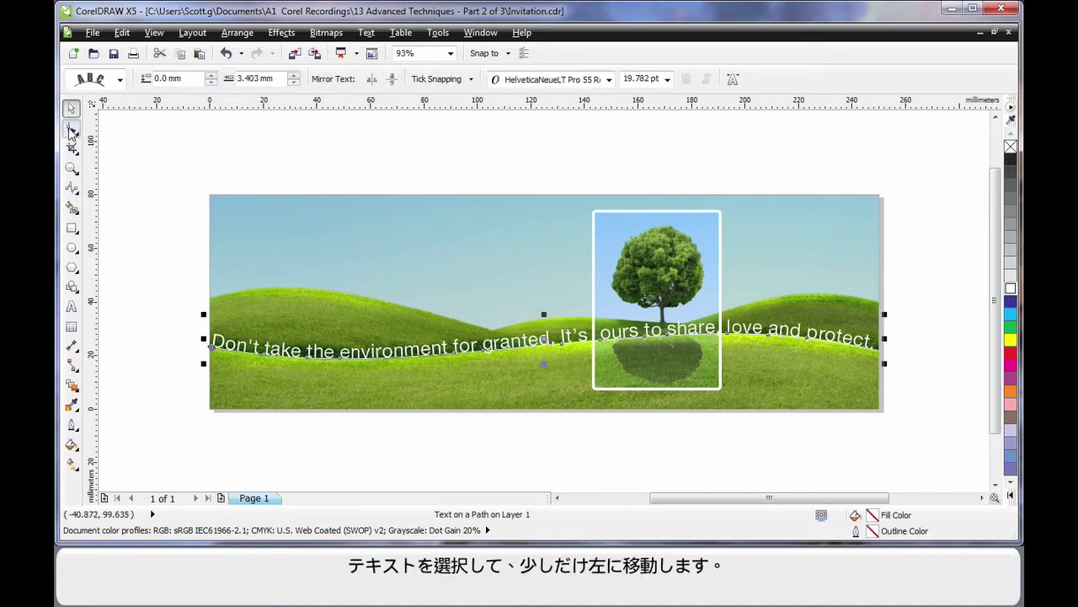
left_click(71, 128)
left_click_drag(594, 311, 723, 361)
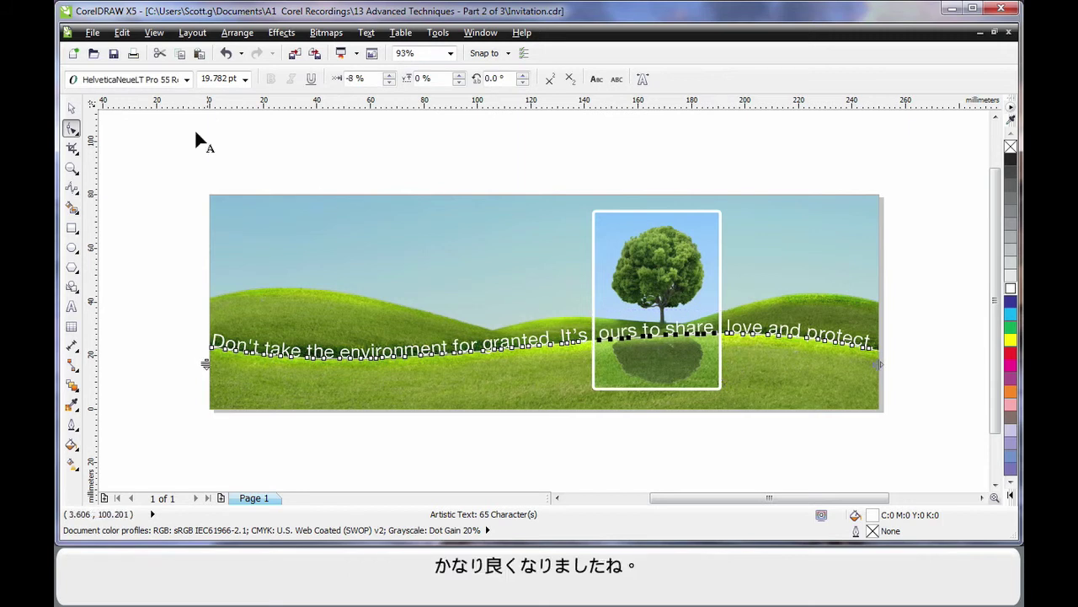
key("space")
left_click(186, 165)
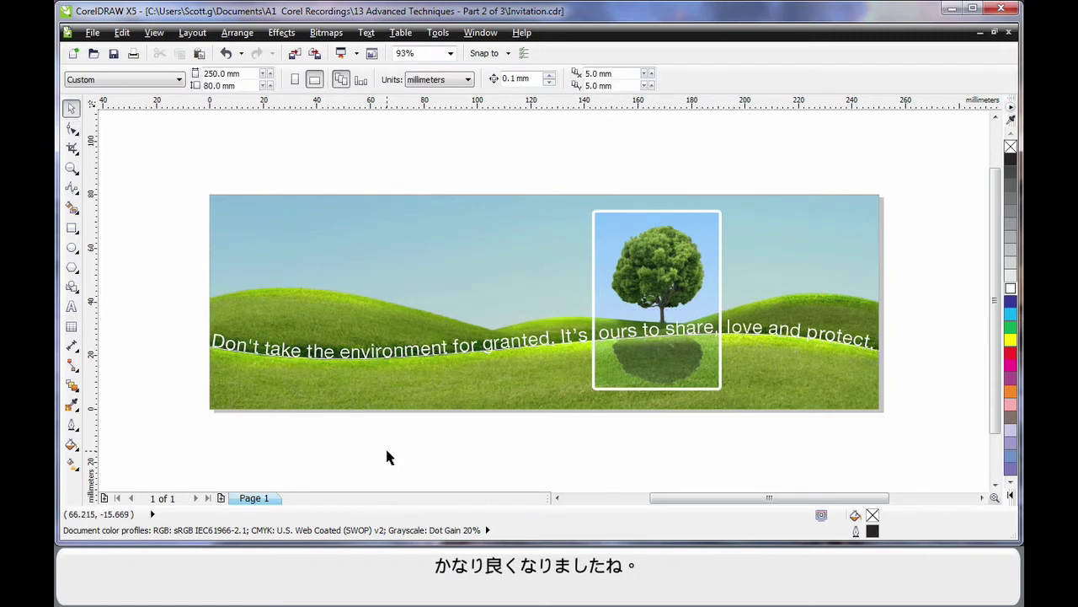
key("ctrl+z")
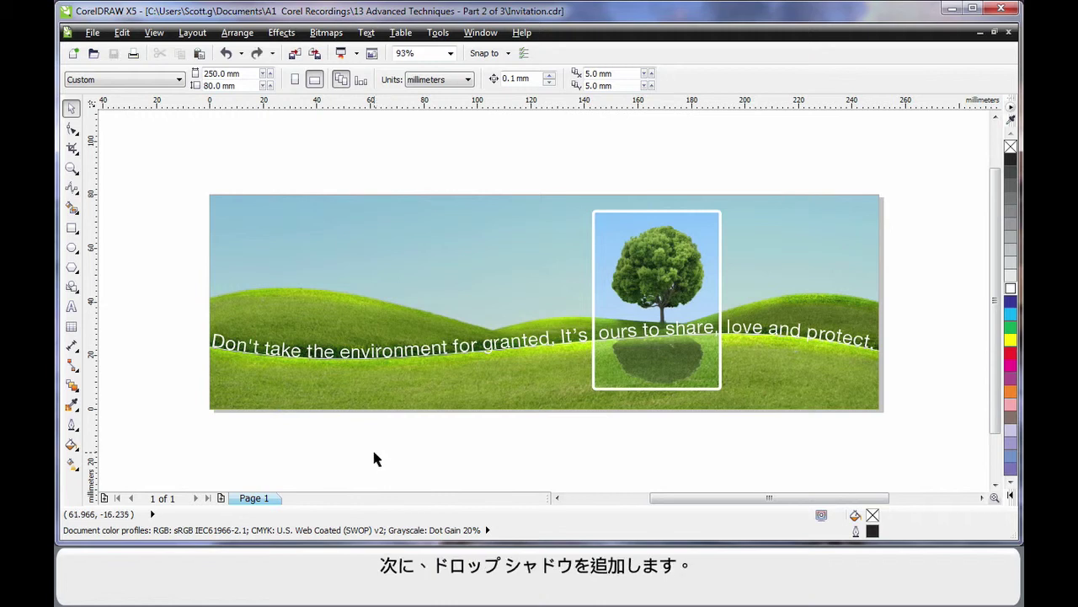
Step: Add a drop shadow just beneath the curved slogan and adjust its feather
left_click(877, 352)
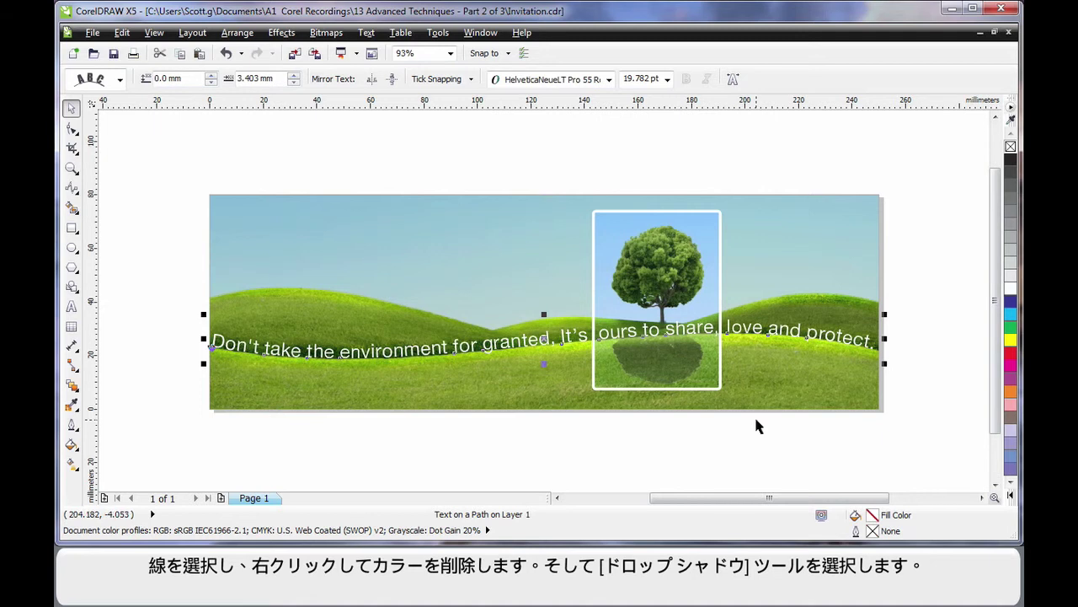
left_click(79, 390)
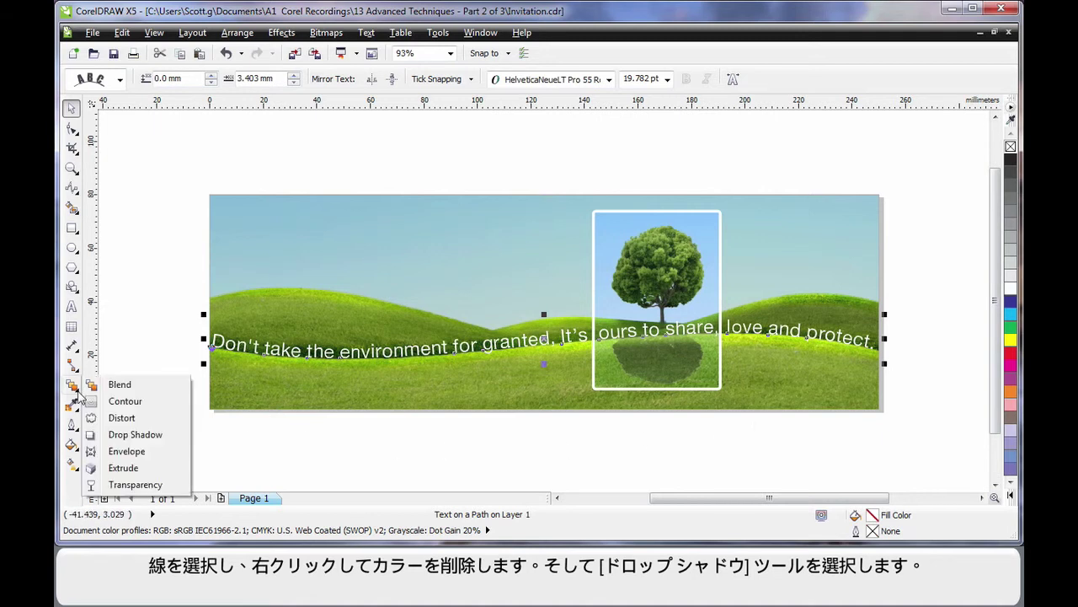
left_click(142, 436)
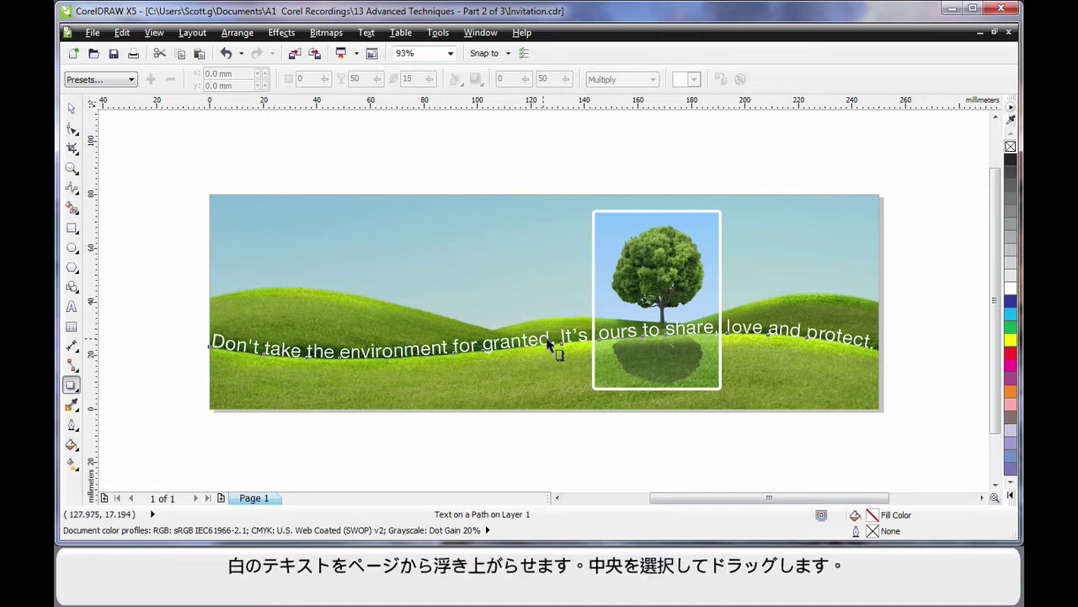
left_click_drag(549, 340, 561, 367)
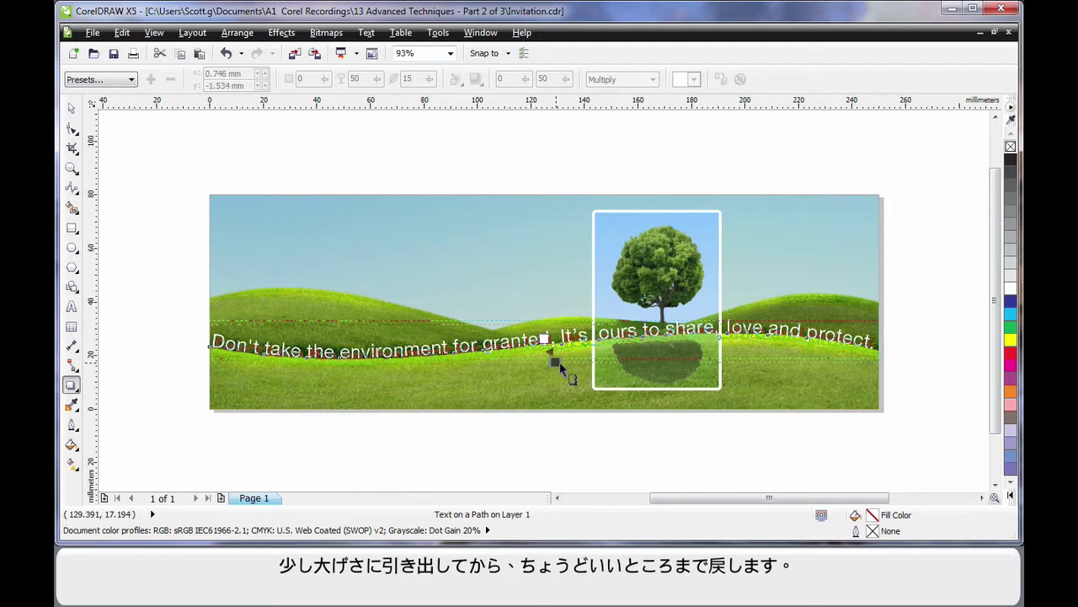
left_click_drag(559, 363, 560, 362)
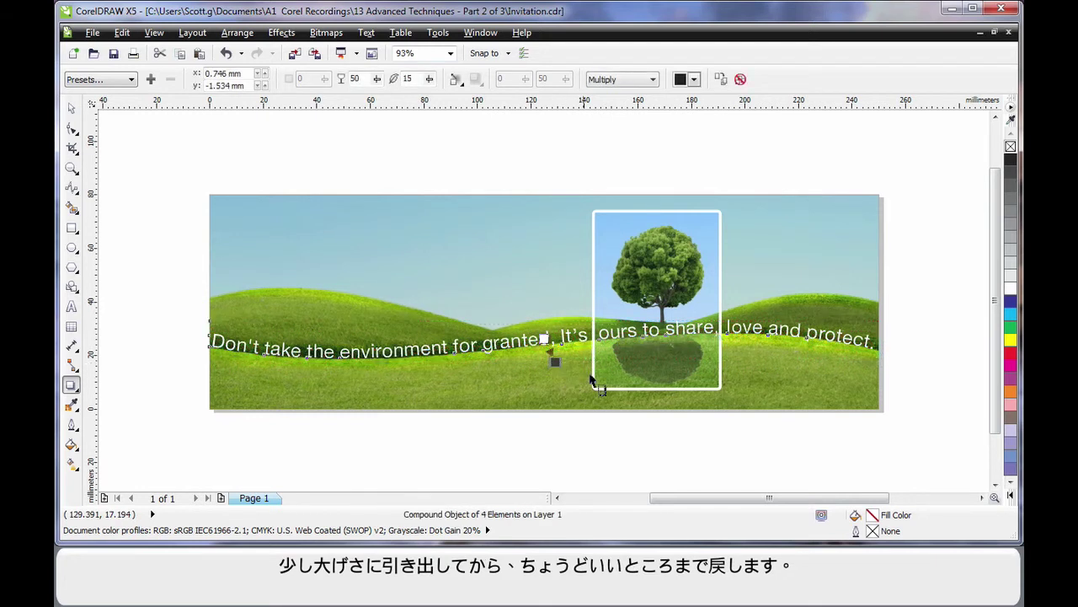
left_click_drag(413, 78, 382, 80)
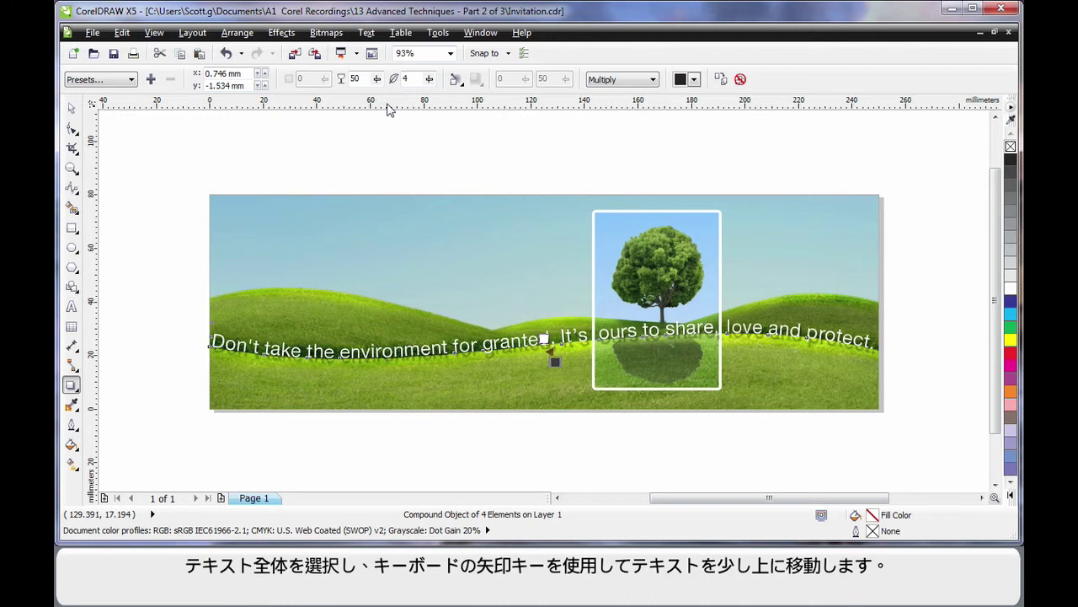
Step: Nudge the slogan slightly upward and deselect it
left_click(72, 108)
left_click(543, 415)
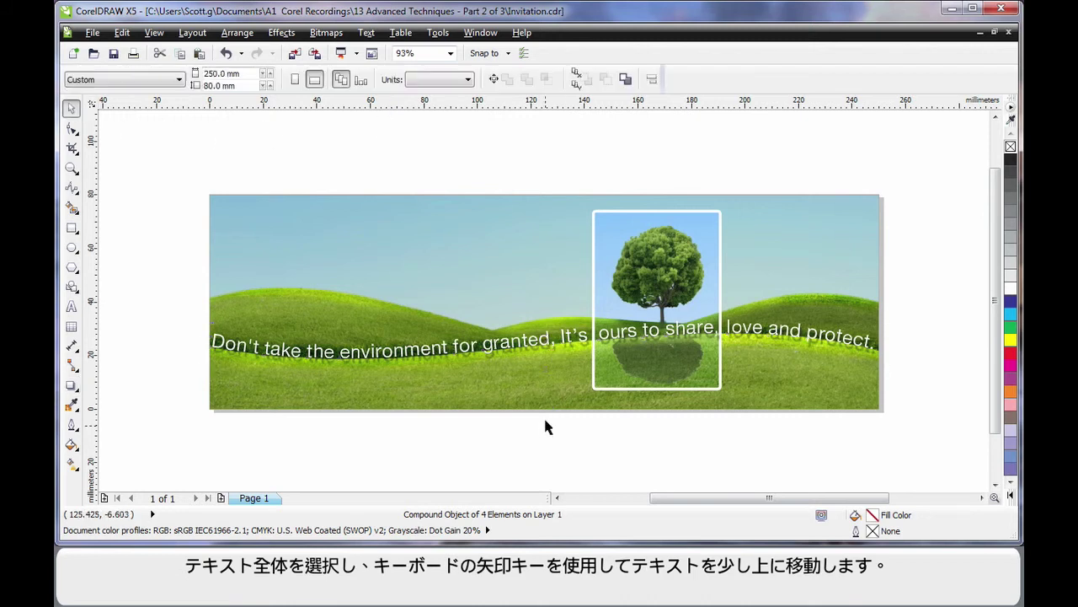
key("Tab")
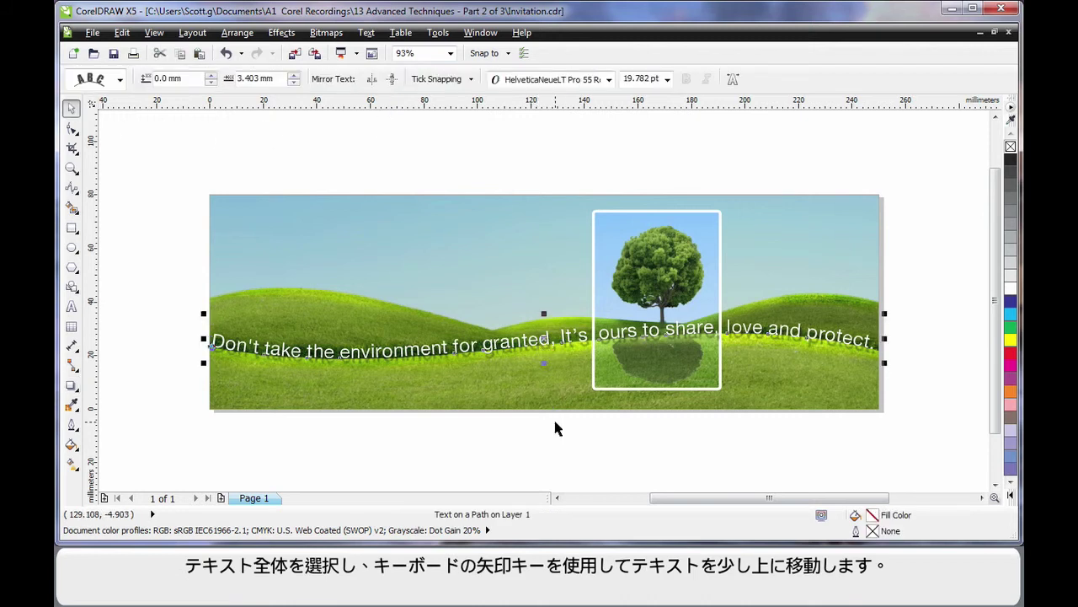
key("Up")
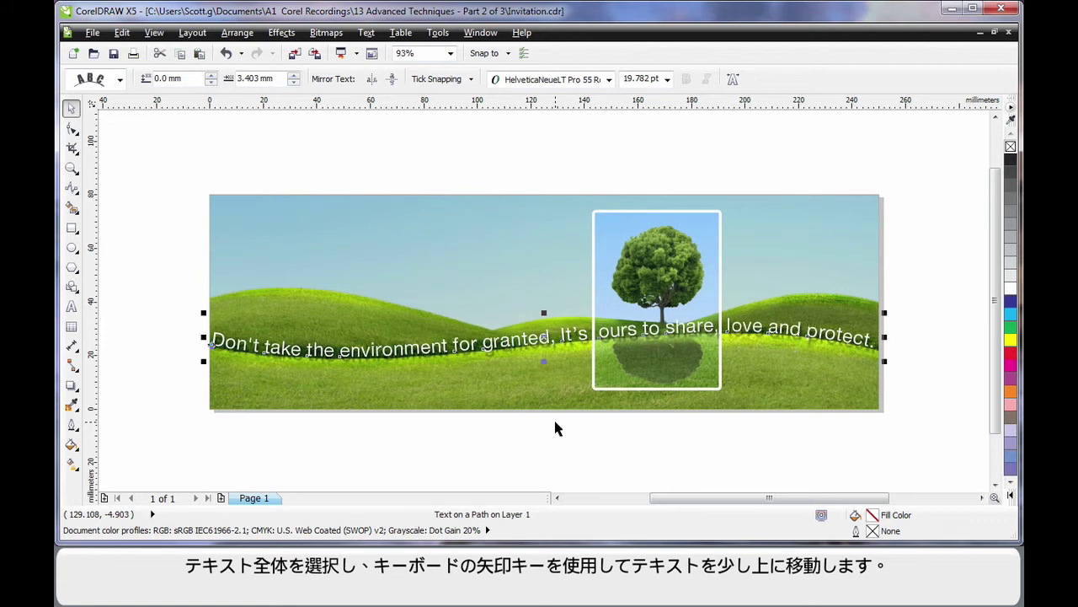
key("Escape")
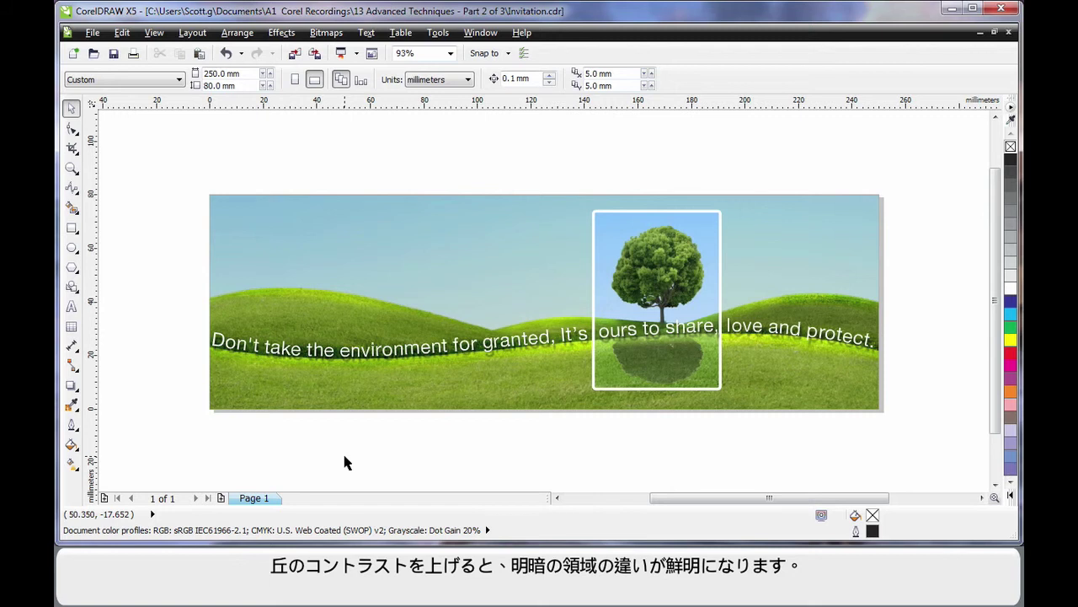
Step: Paste the credit line, shrink it, and move it to the banner's lower-right corner
key("ctrl+v")
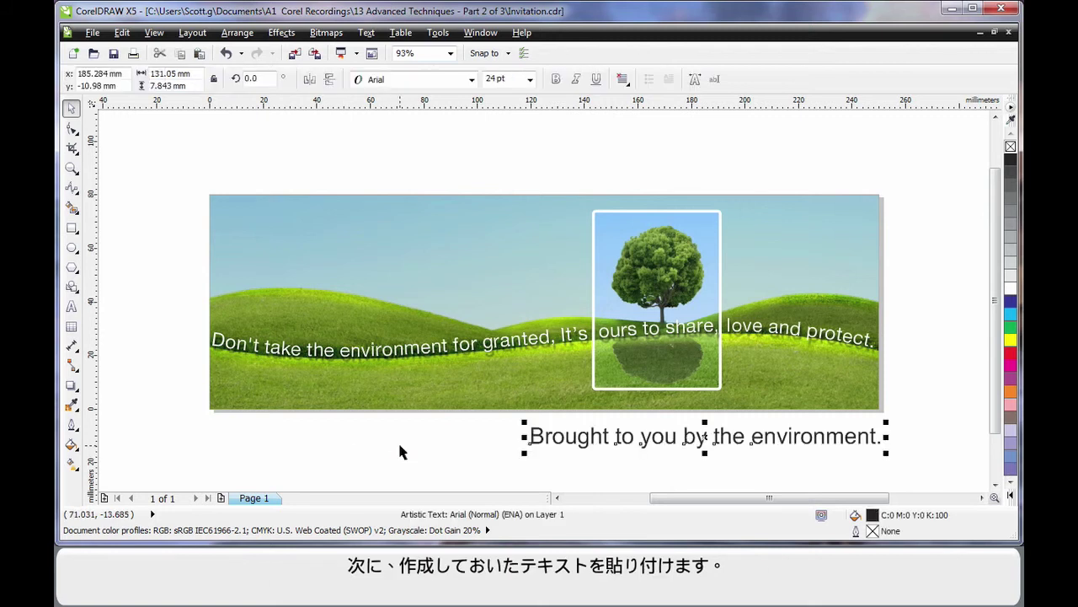
left_click_drag(524, 453, 653, 440)
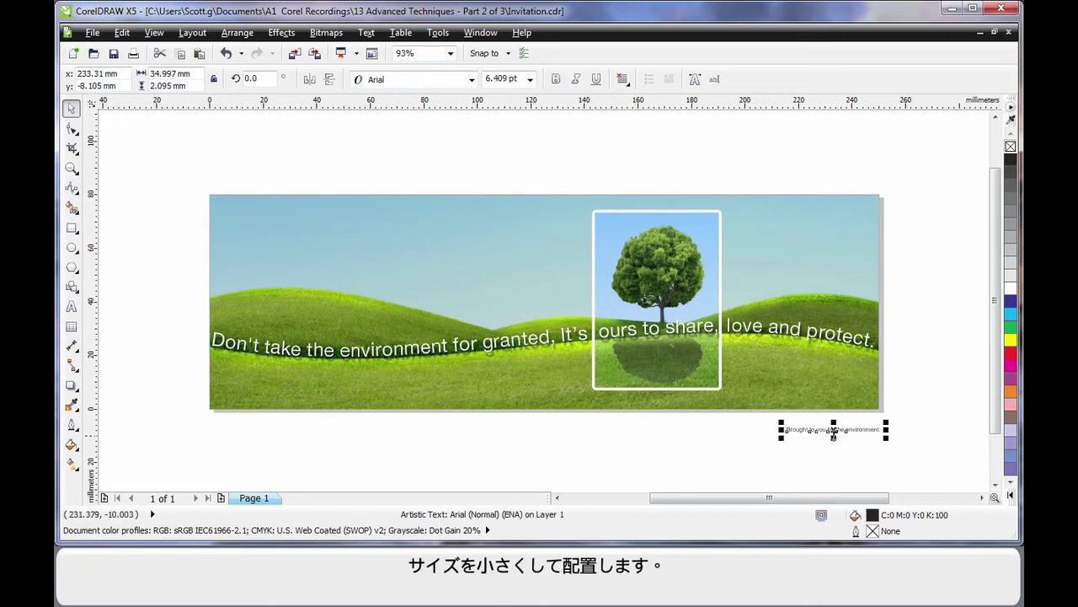
left_click_drag(834, 432, 805, 405)
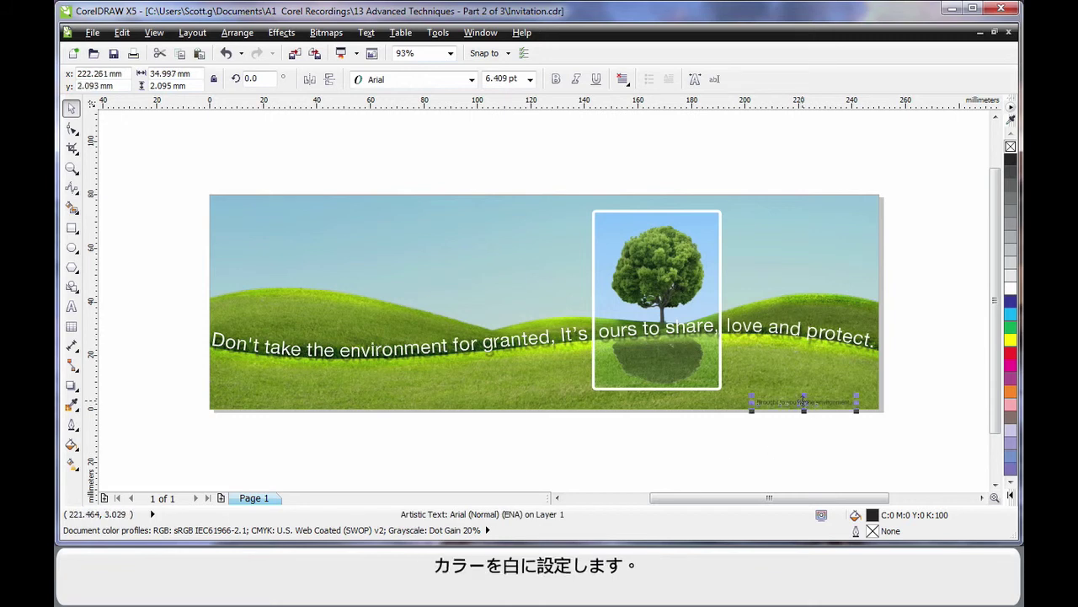
Step: Make the credit line white in HelveticaNeueLT Pro 55 Roman and zoom into that corner
left_click(1010, 291)
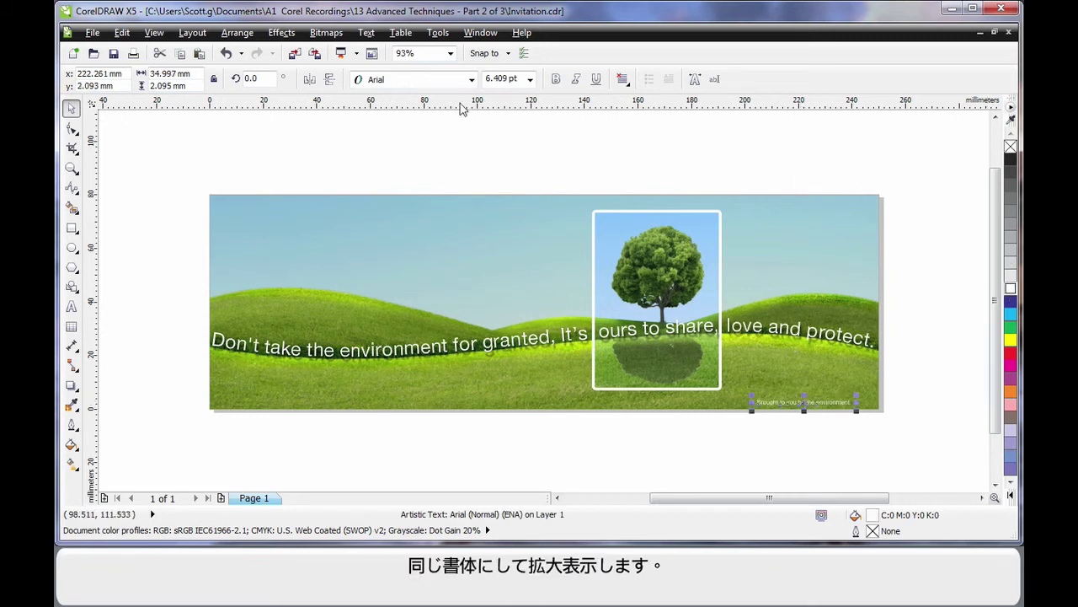
left_click(470, 79)
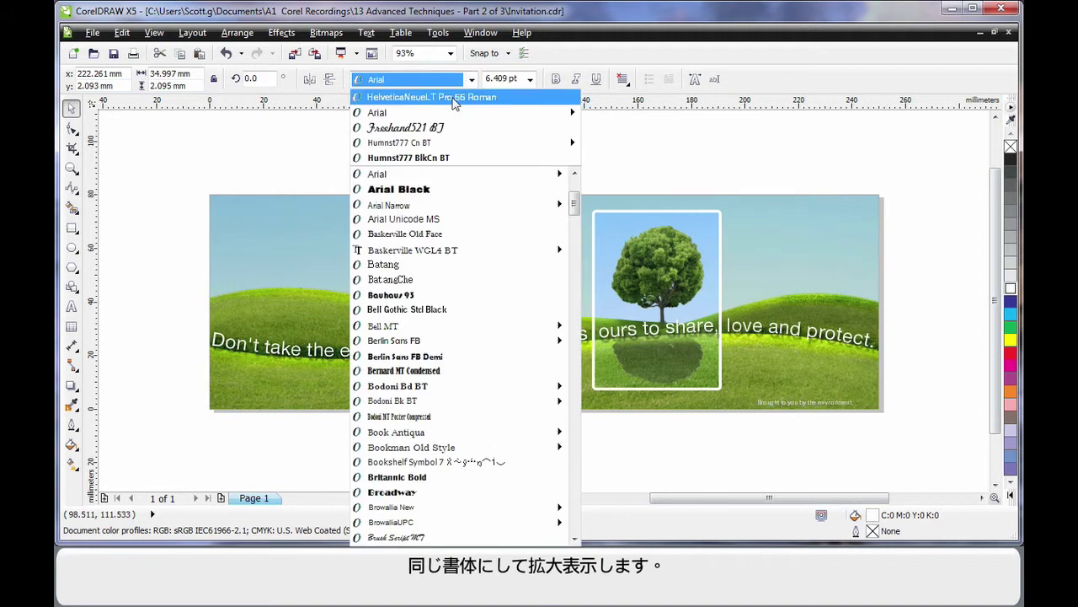
left_click(462, 97)
left_click(72, 168)
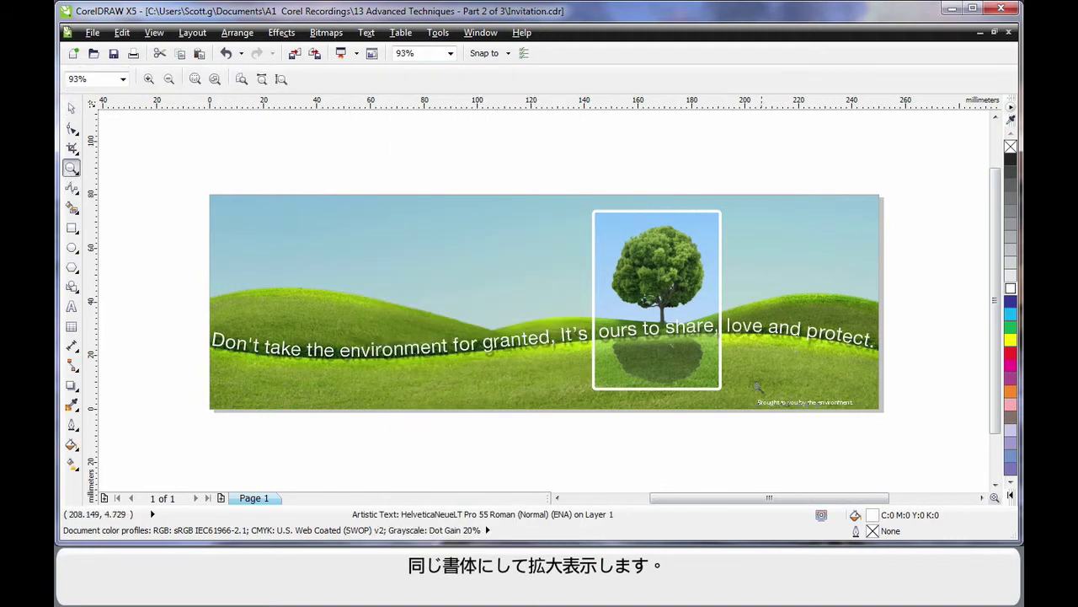
left_click_drag(712, 314, 898, 432)
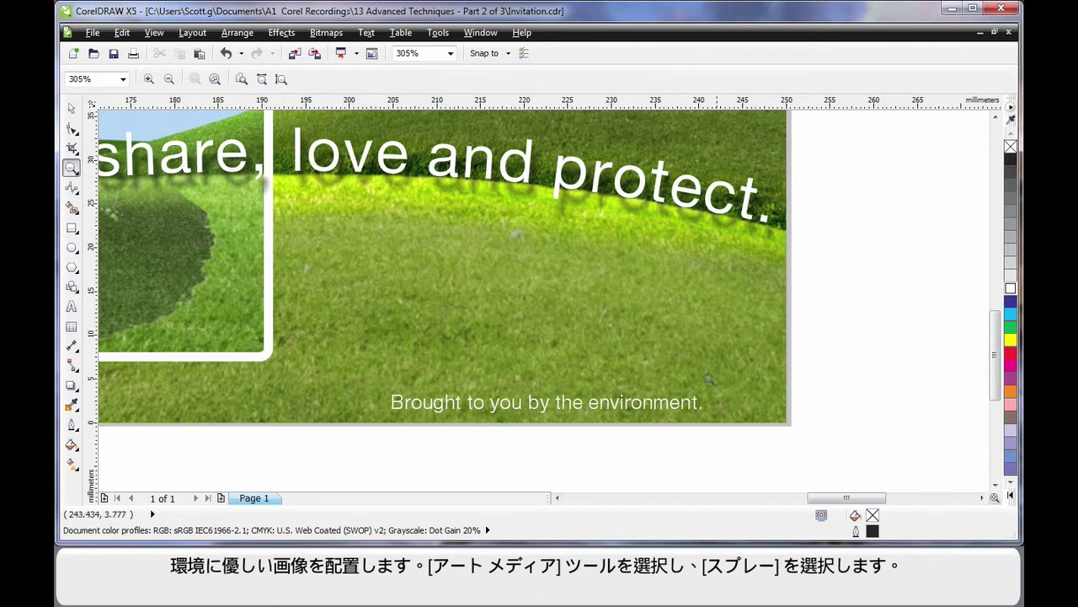
Step: Set up the Sprayer with the Footprint hand-print pattern at size 12
left_click(79, 194)
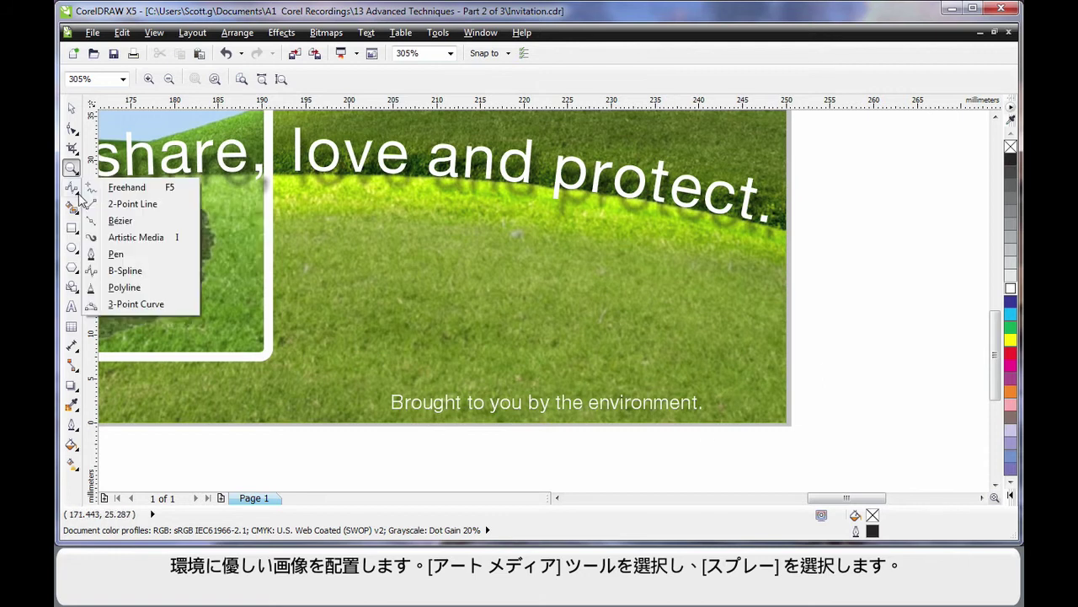
left_click(148, 239)
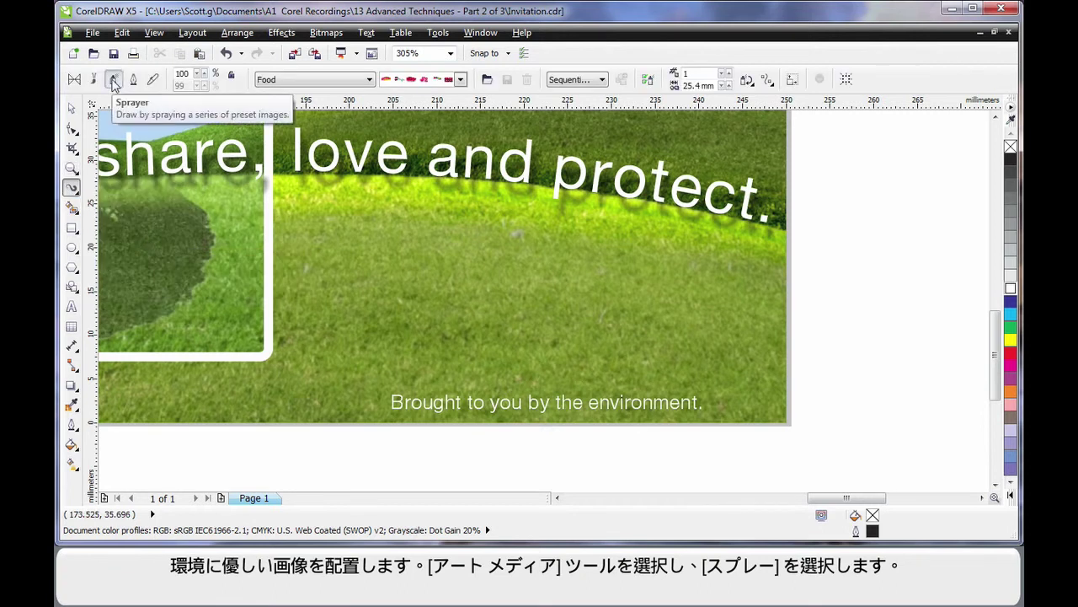
left_click(357, 81)
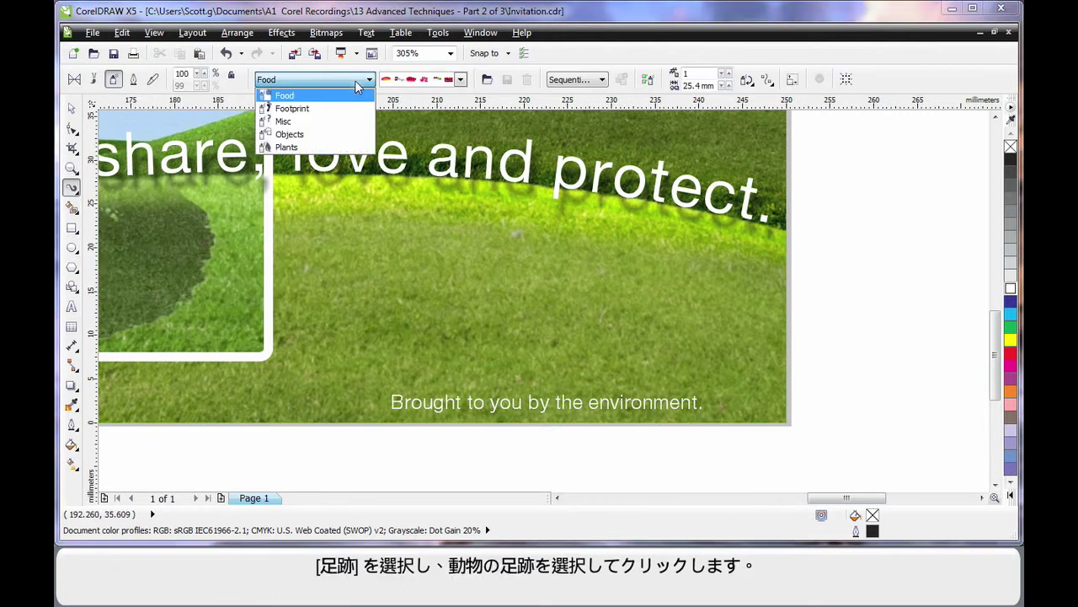
left_click(316, 108)
left_click(460, 81)
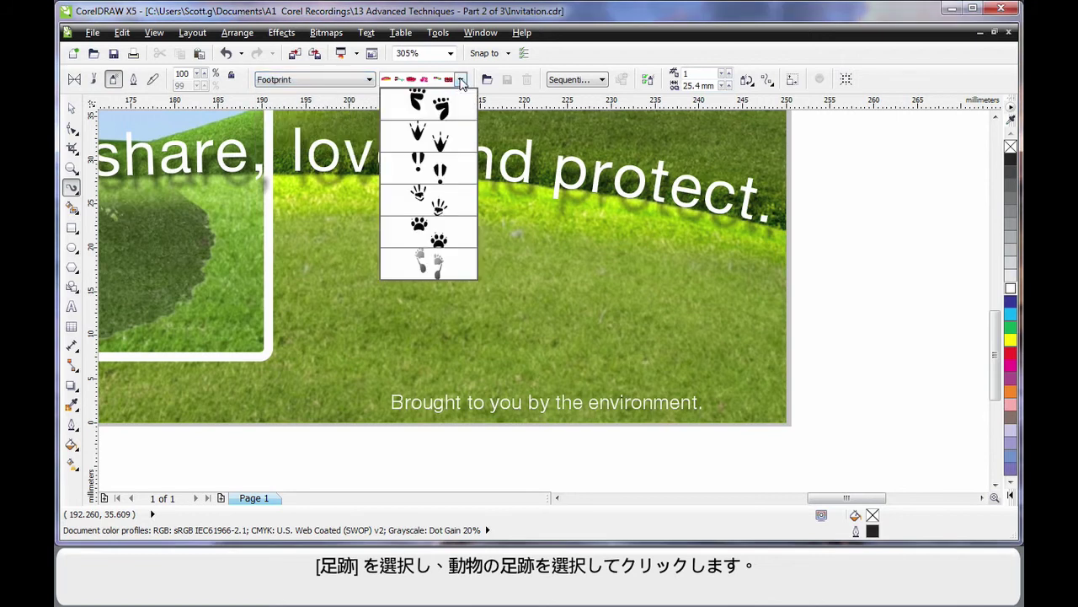
mouse_move(428, 200)
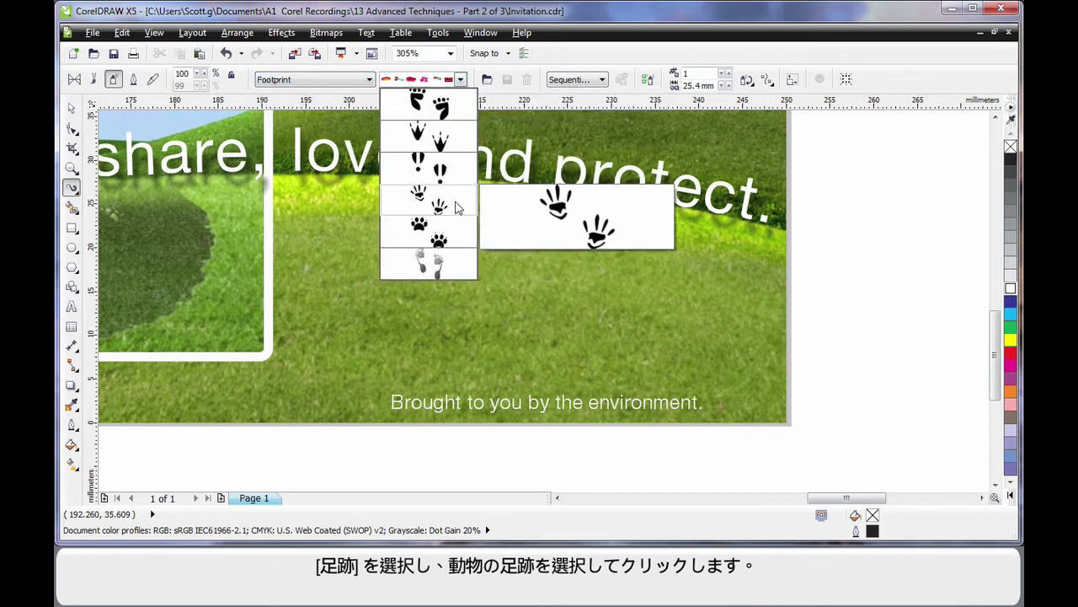
left_click(443, 208)
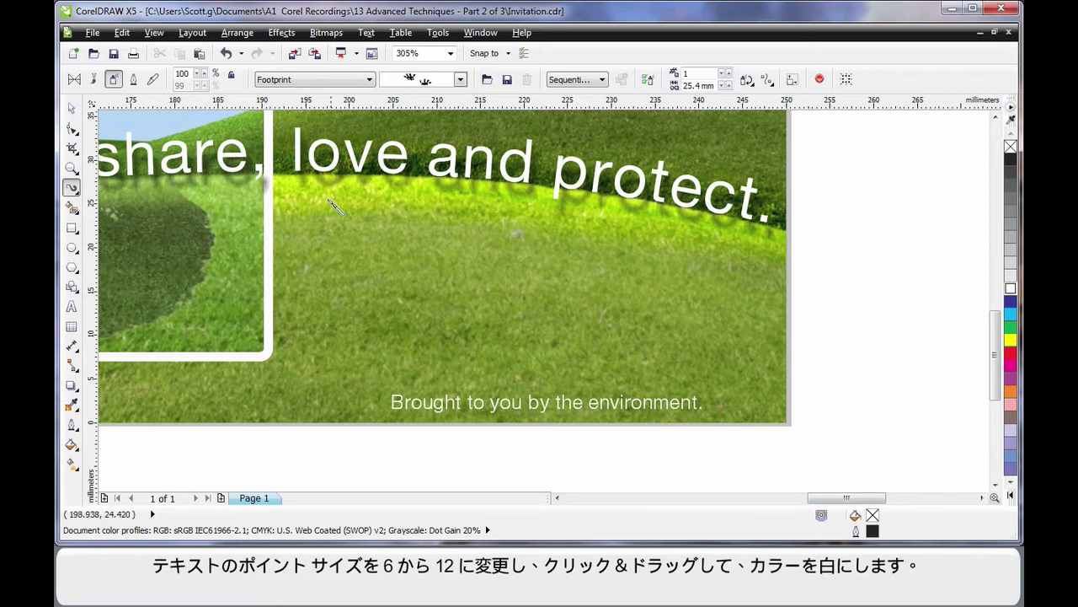
left_click_drag(191, 74, 167, 77)
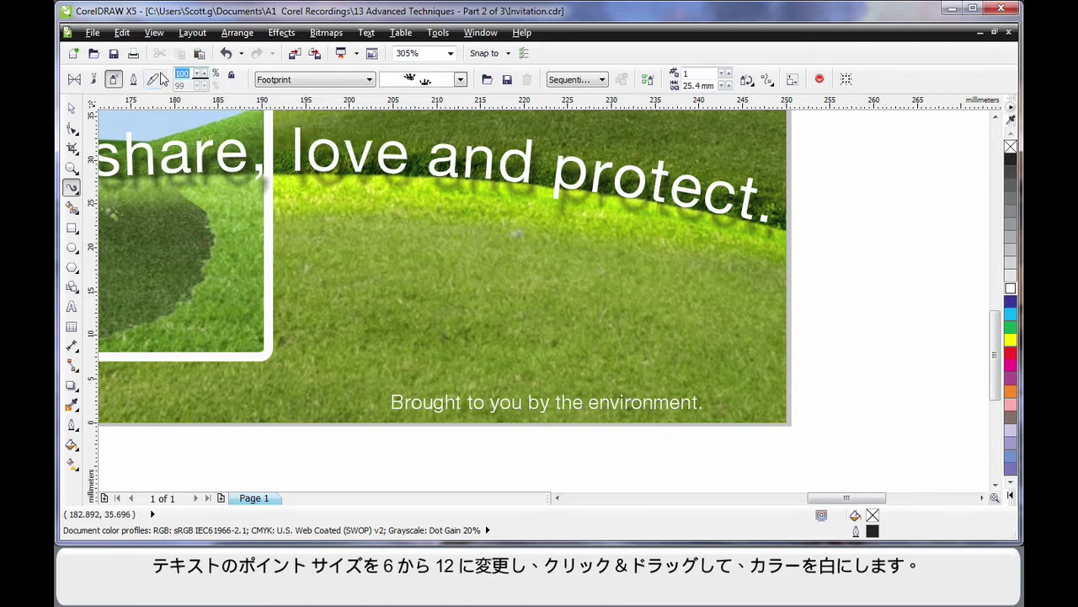
type("12")
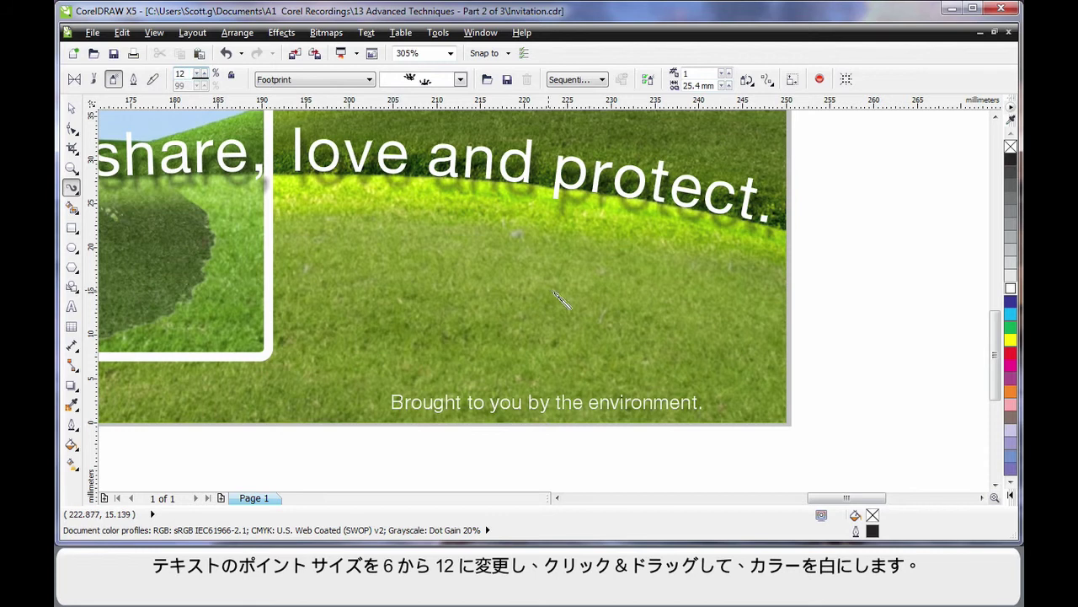
Step: Spray a large white hand-print beside the credit line
left_click_drag(744, 409, 737, 400)
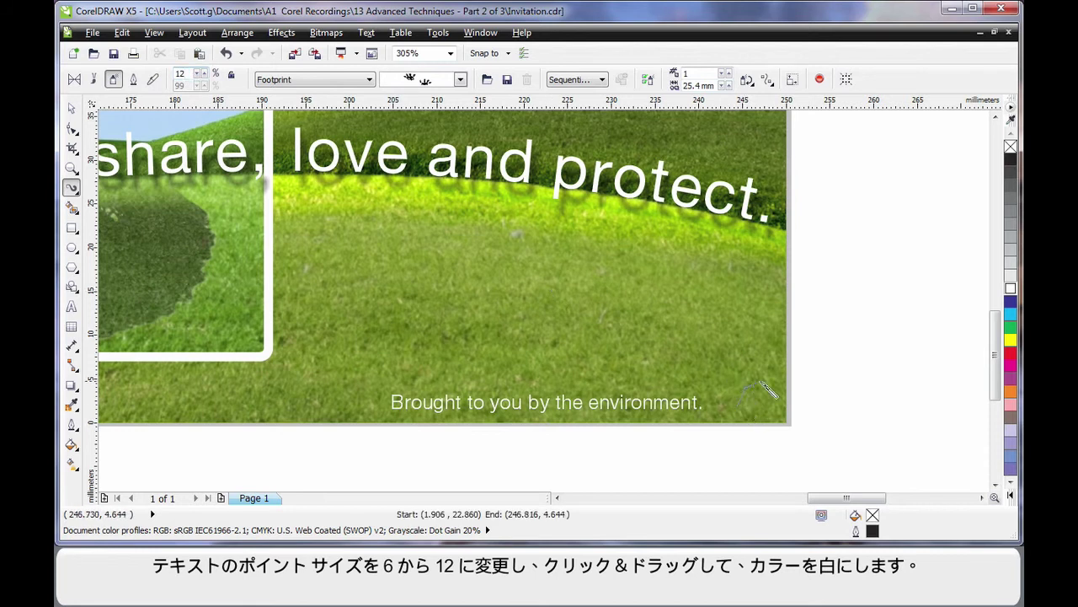
left_click(1010, 289)
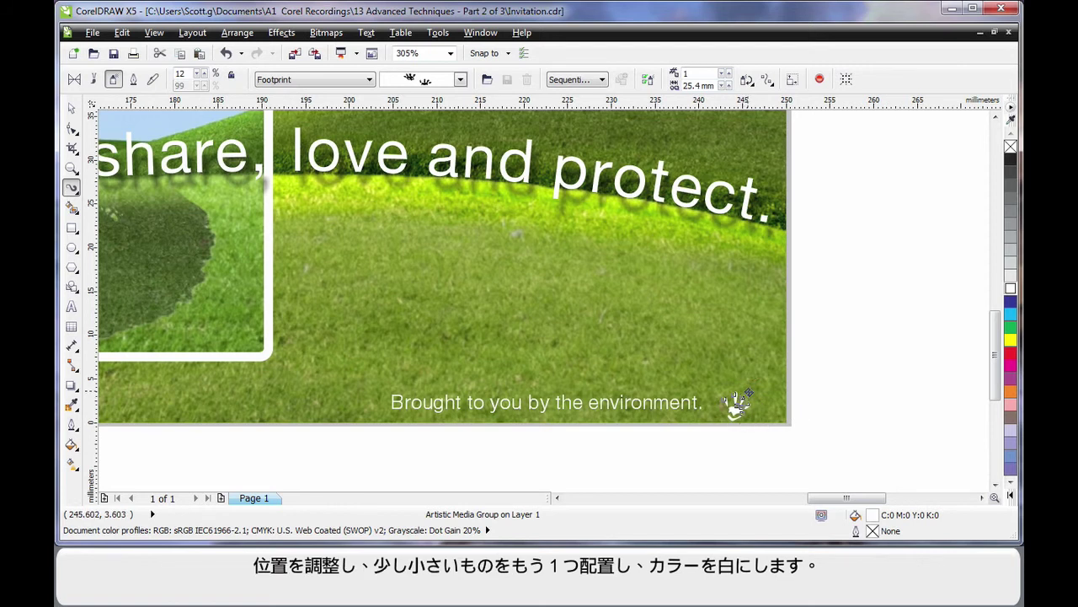
left_click_drag(738, 398, 744, 391)
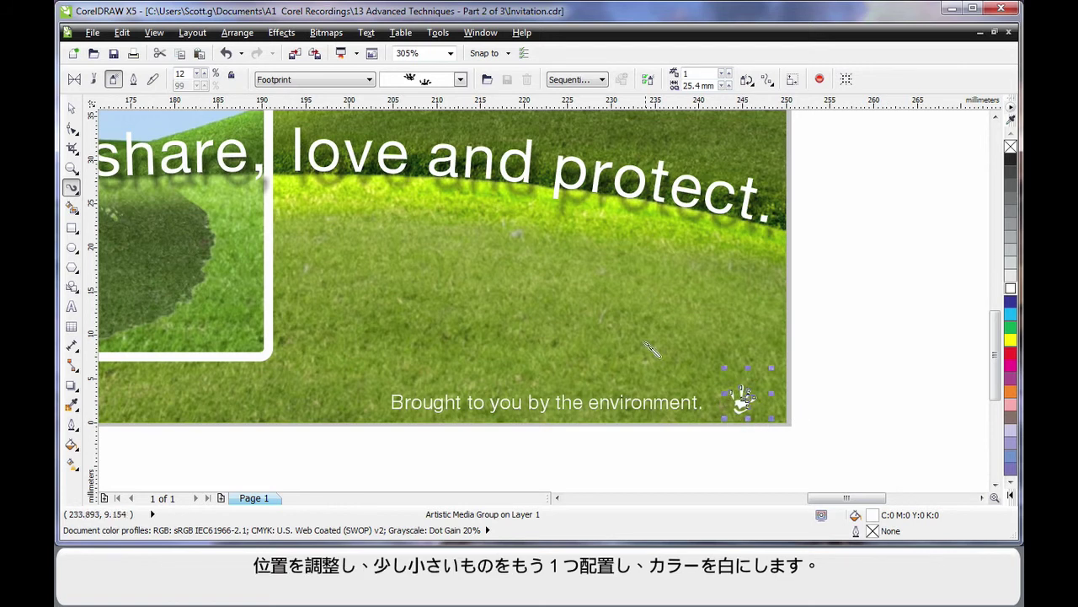
left_click(742, 402)
Step: Add a smaller white hand-print at size 6 next to the larger one
left_click(202, 77)
left_click(203, 77)
type("6")
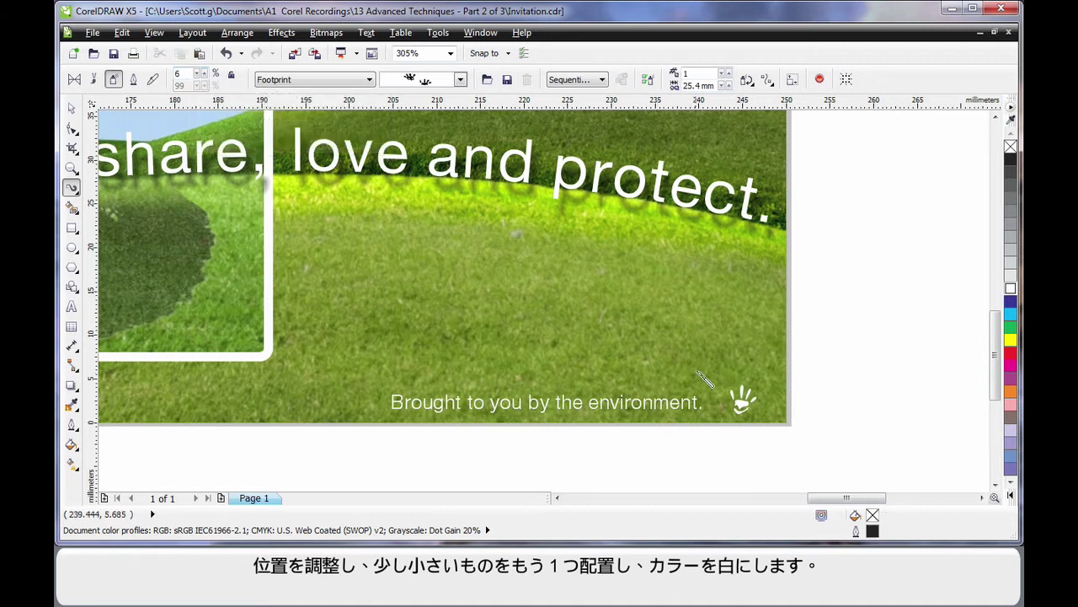
left_click_drag(691, 370, 703, 368)
left_click(1011, 288)
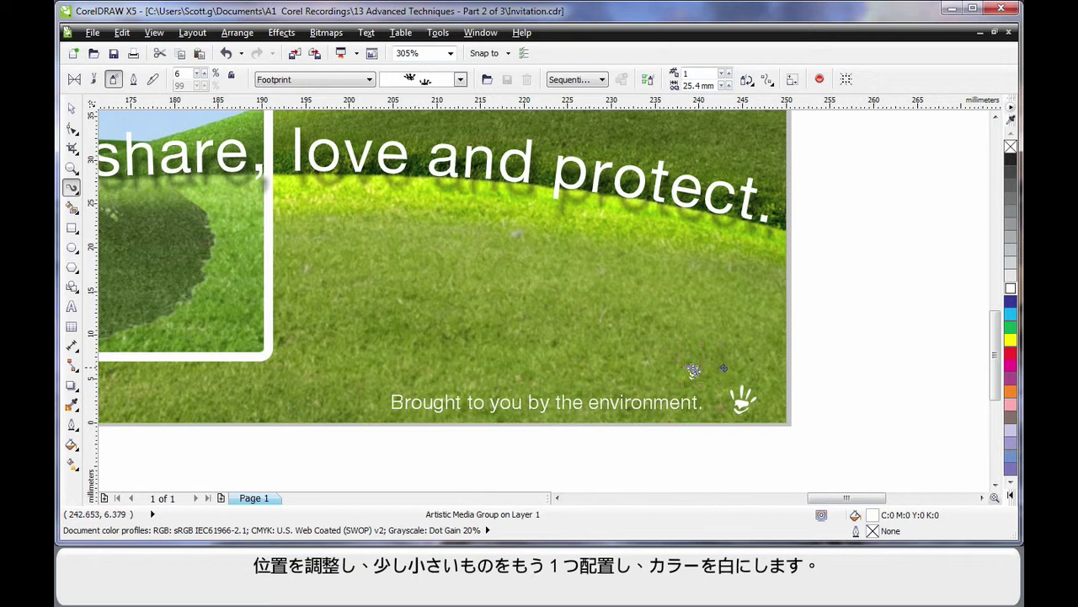
left_click_drag(723, 368, 720, 372)
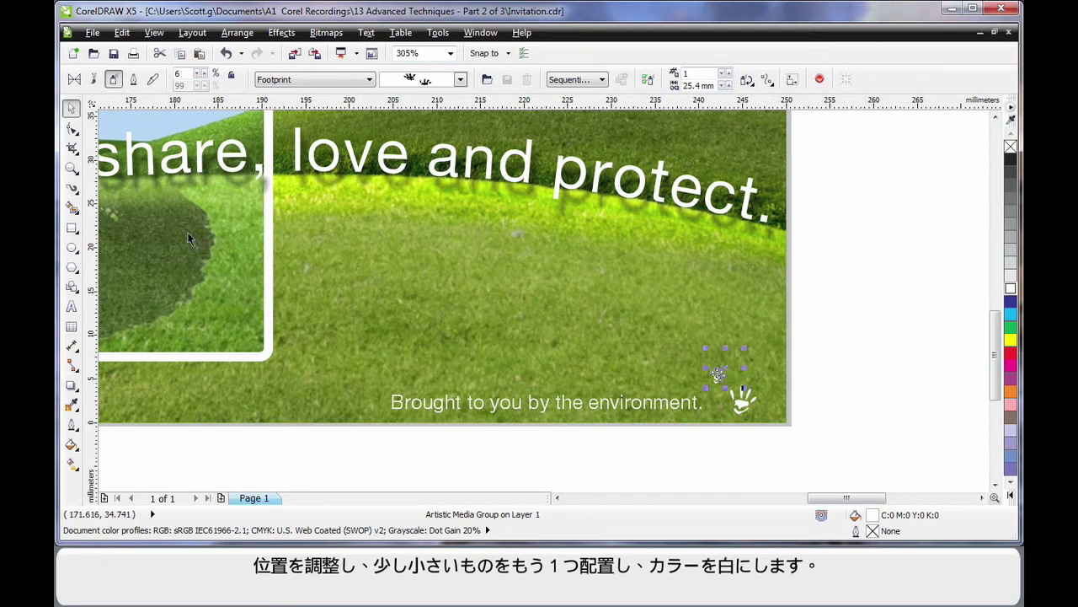
left_click(71, 108)
left_click(854, 387)
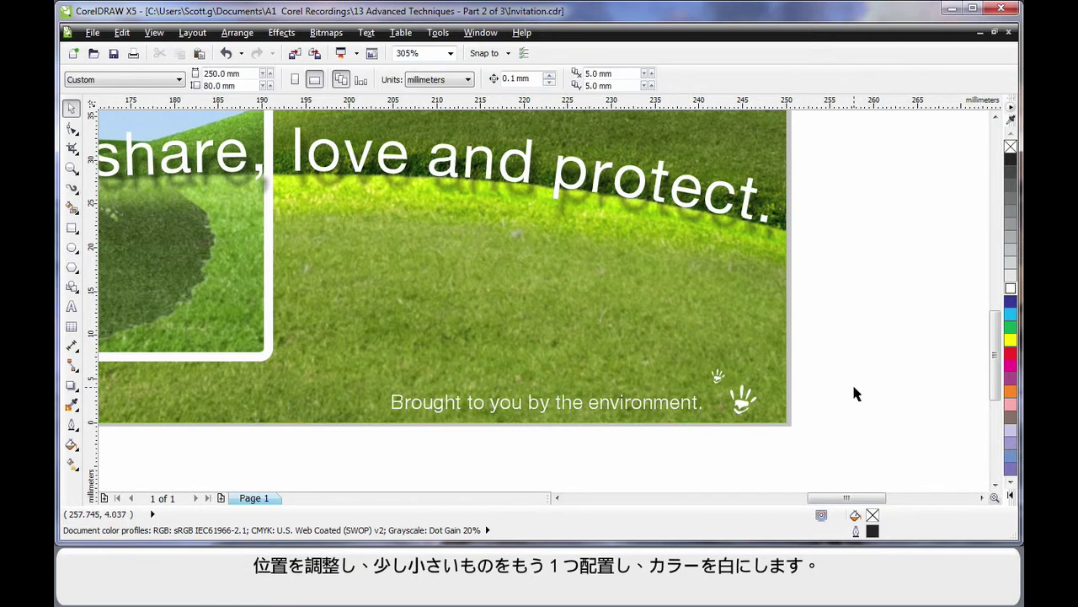
key("shift+F4")
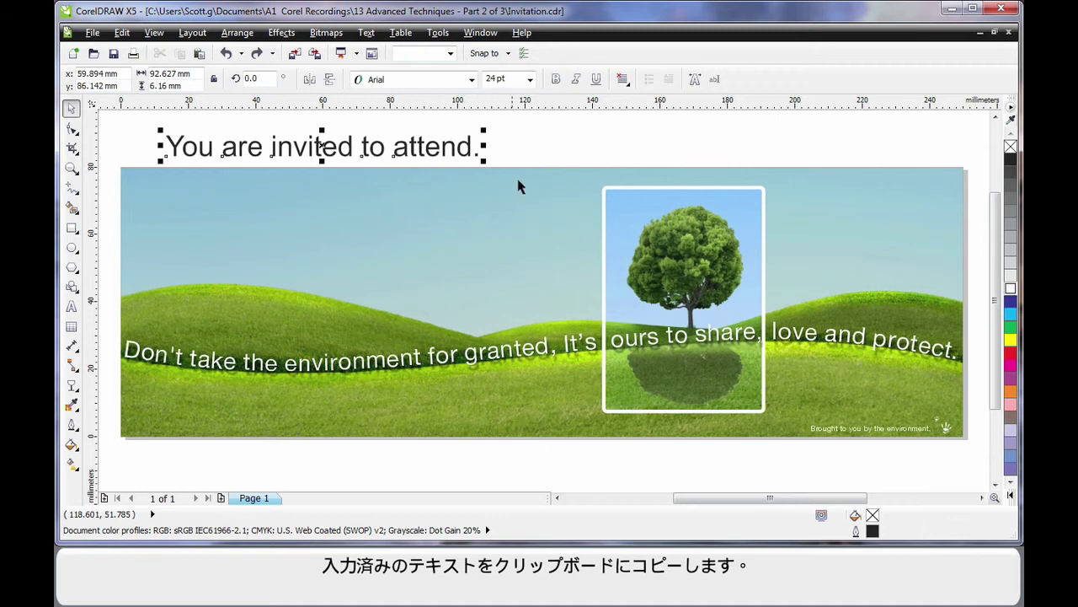
Step: Move the invitation line onto the sky, shrink it, and set it in white Freehand521 BT
left_click_drag(325, 148, 334, 234)
left_click_drag(498, 251, 328, 253)
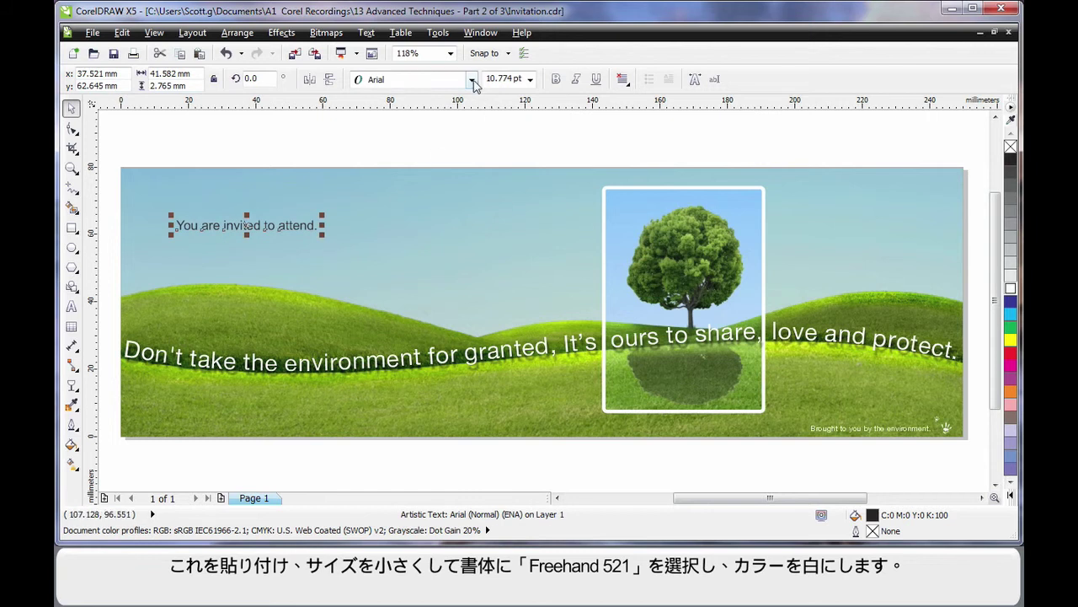
left_click(472, 80)
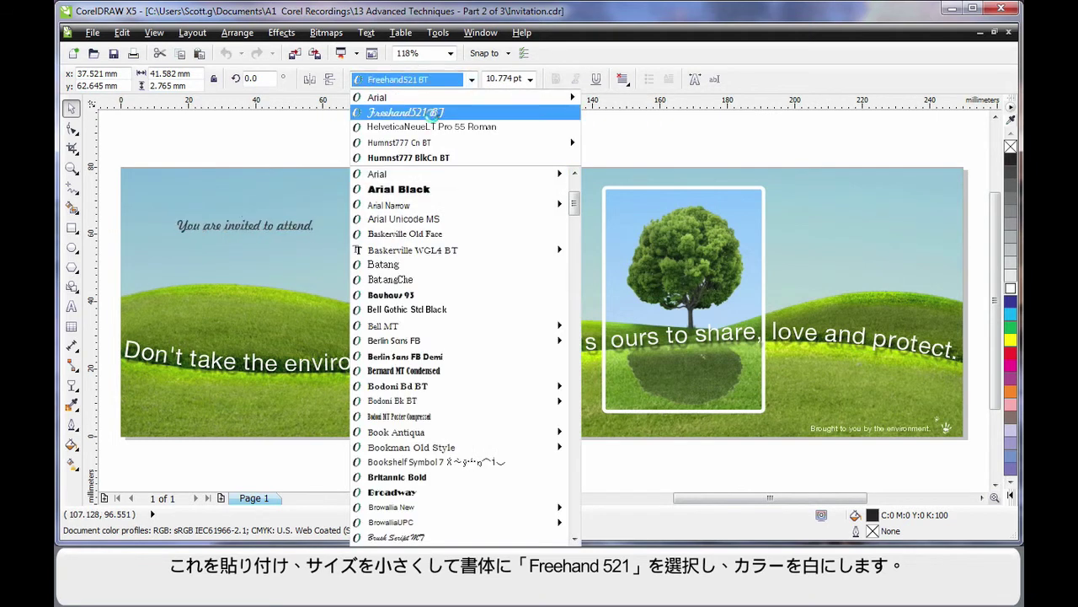
left_click(433, 114)
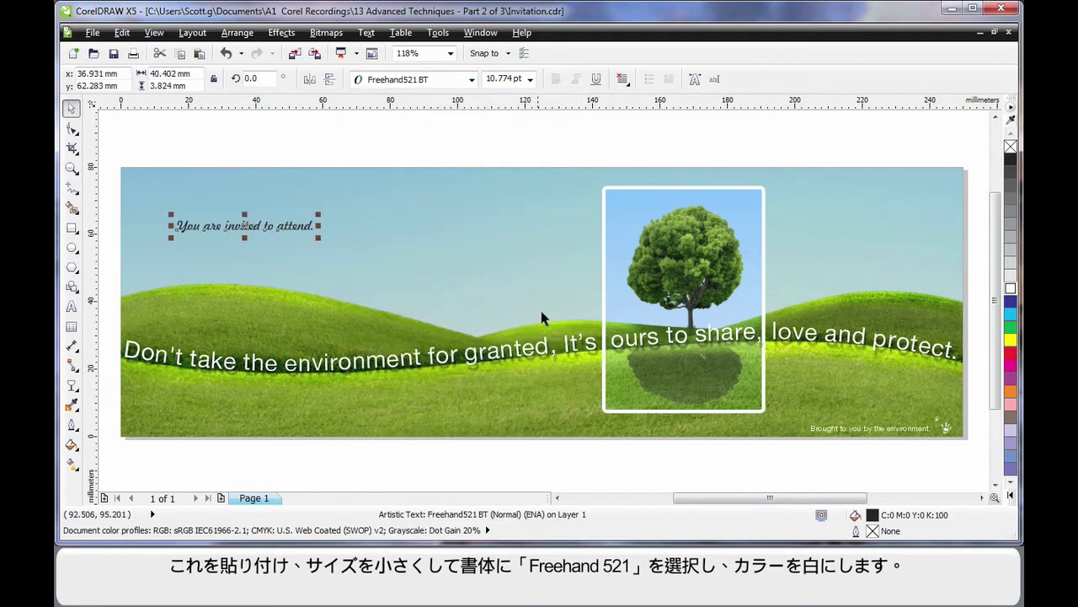
left_click(1011, 288)
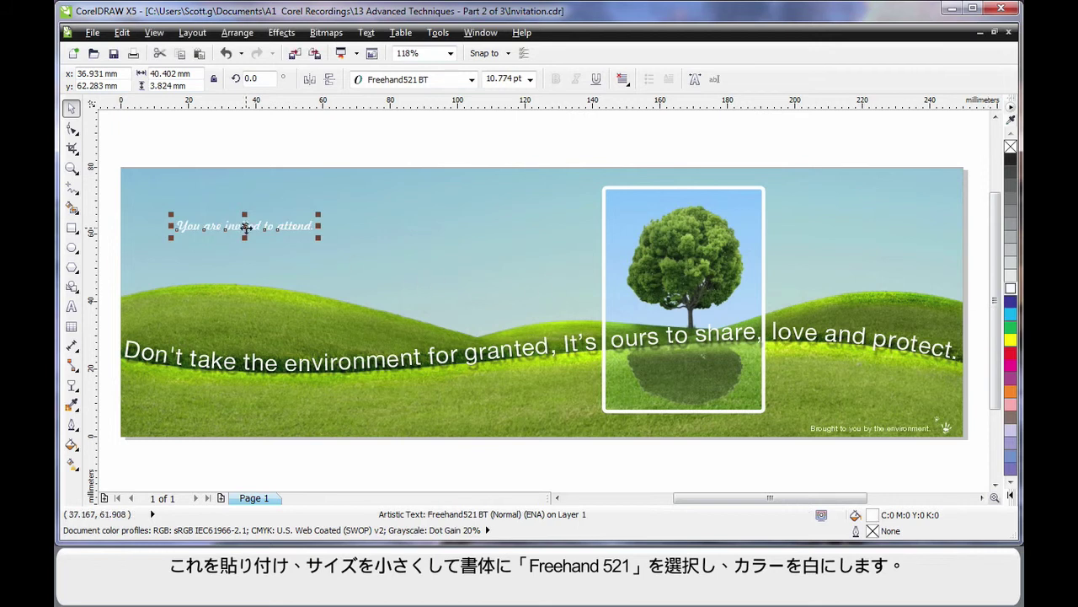
Step: Fine-tune the invitation line's size and position in the upper-left sky
left_click_drag(244, 226, 271, 219)
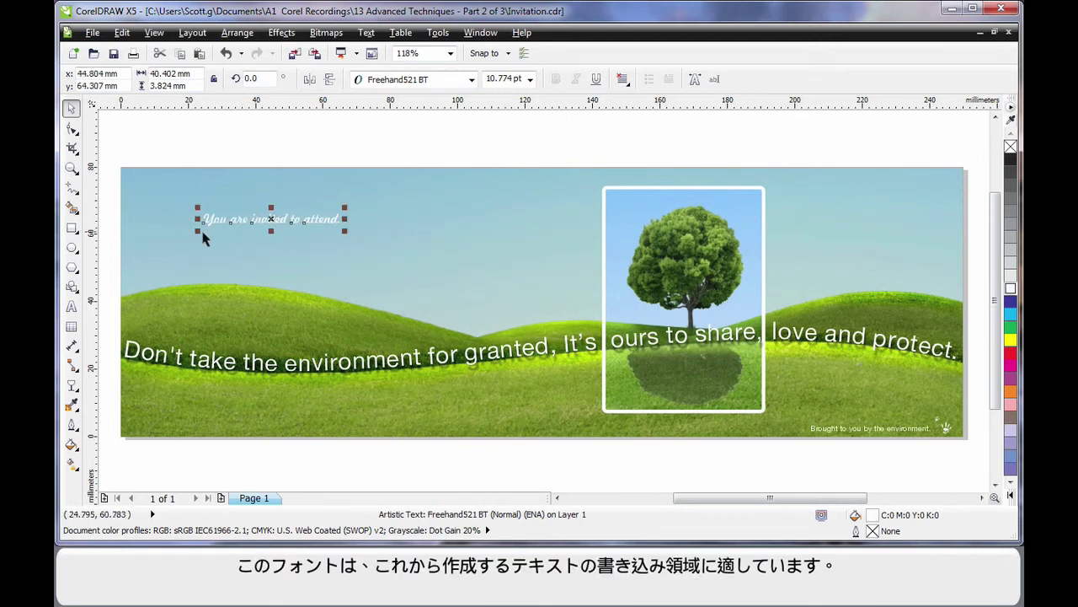
left_click_drag(198, 230, 207, 232)
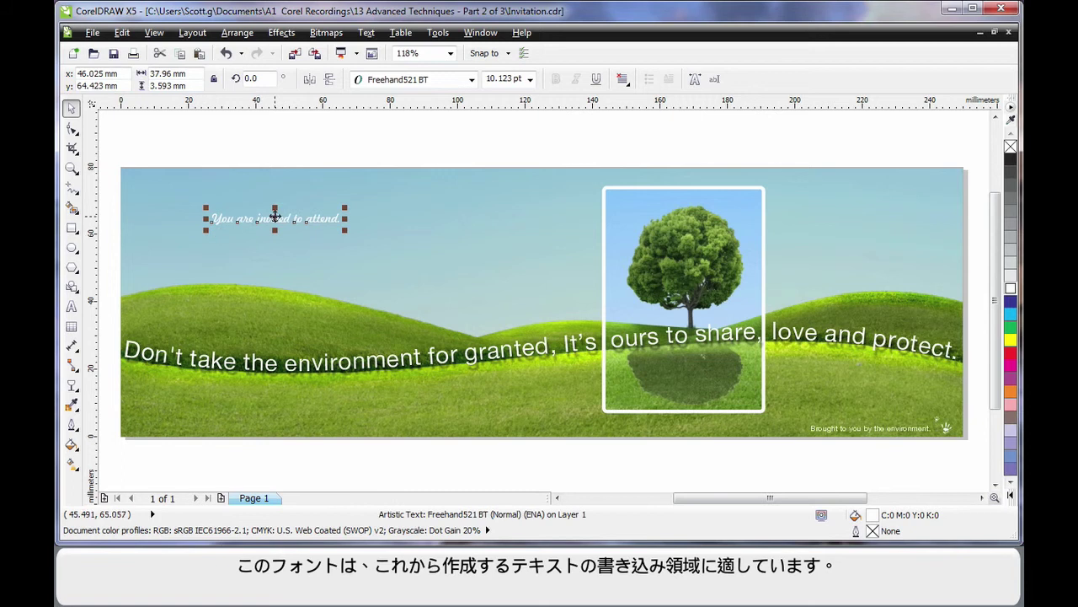
left_click_drag(271, 216, 283, 217)
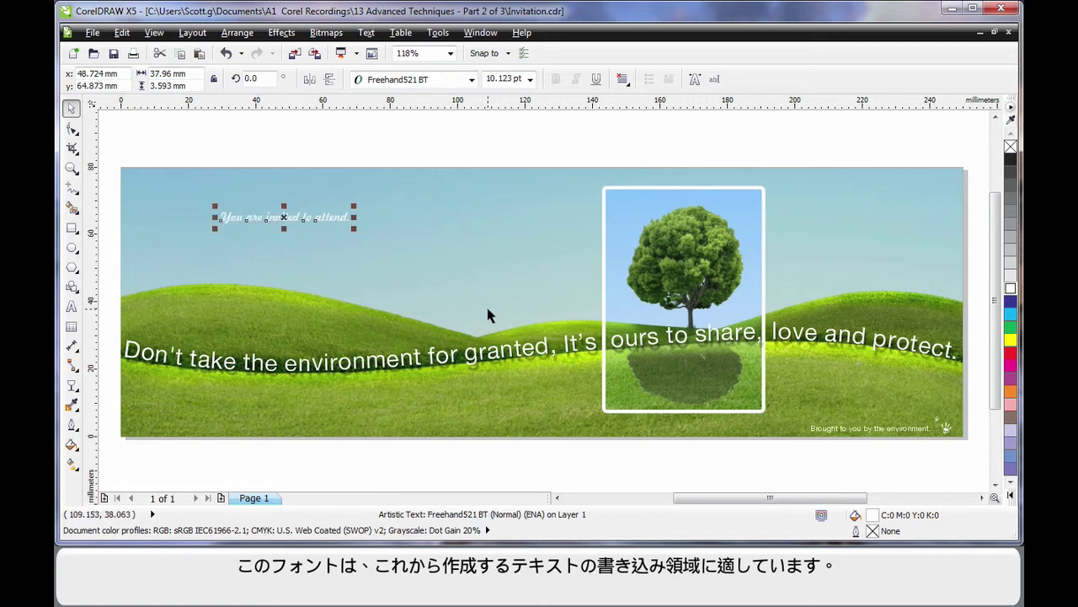
Step: Set the duplicate offset to 0 mm horizontal and -4 mm vertical
left_click(513, 133)
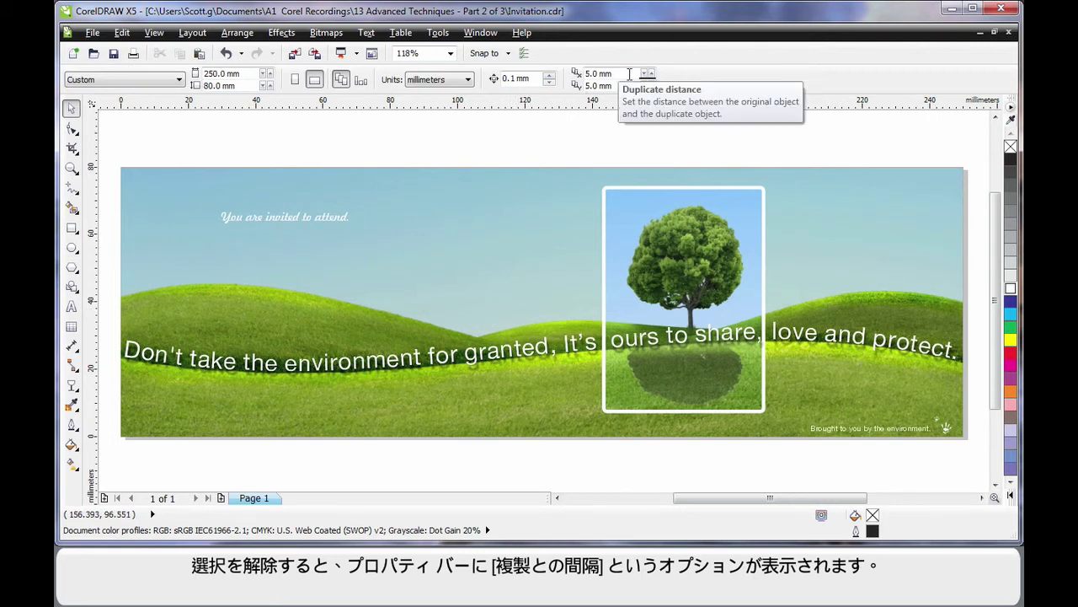
left_click(630, 74)
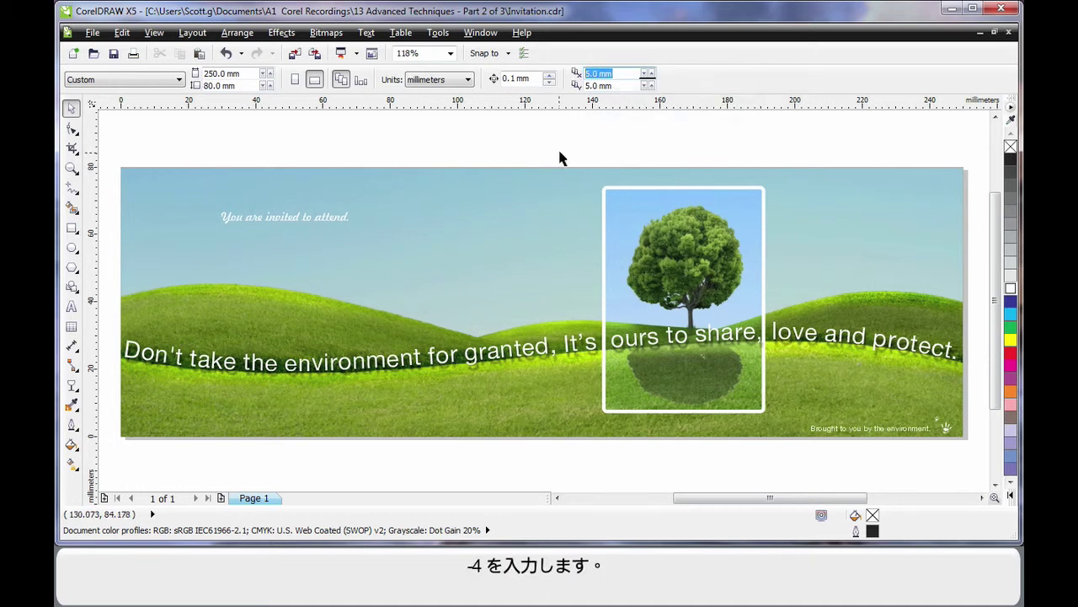
type("0")
key("Tab")
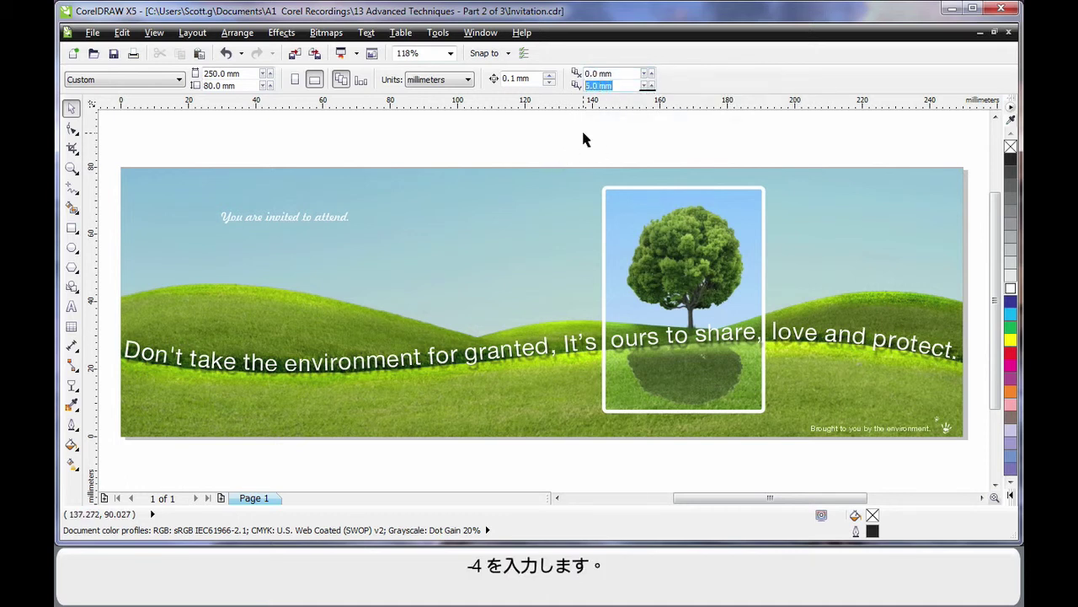
type("-4")
Step: Draw a white horizontal line below the invitation text and duplicate it downward into evenly spaced copies
left_click(72, 190)
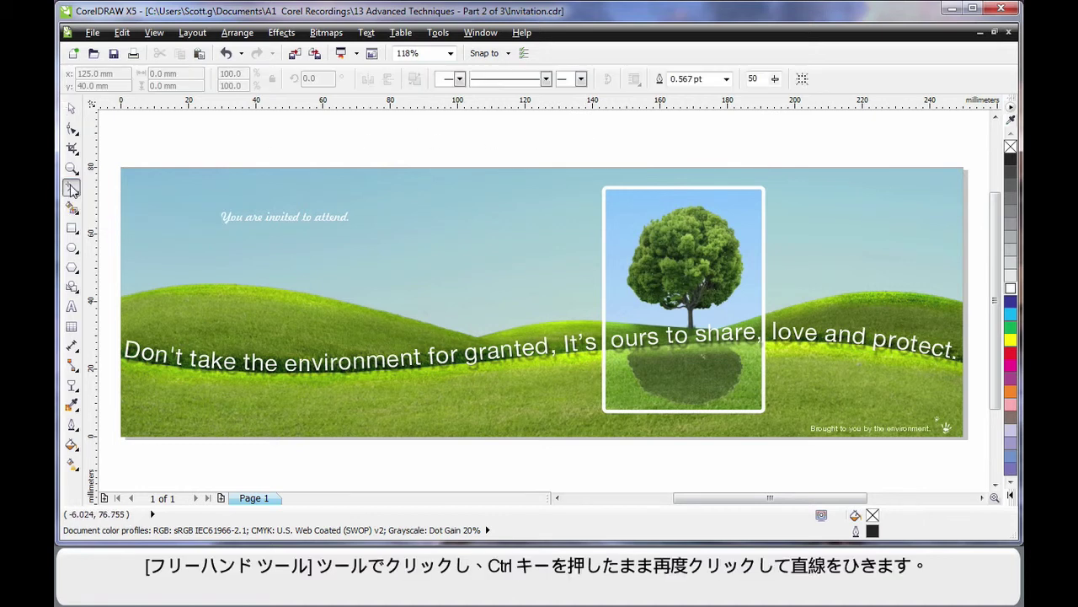
left_click(224, 235)
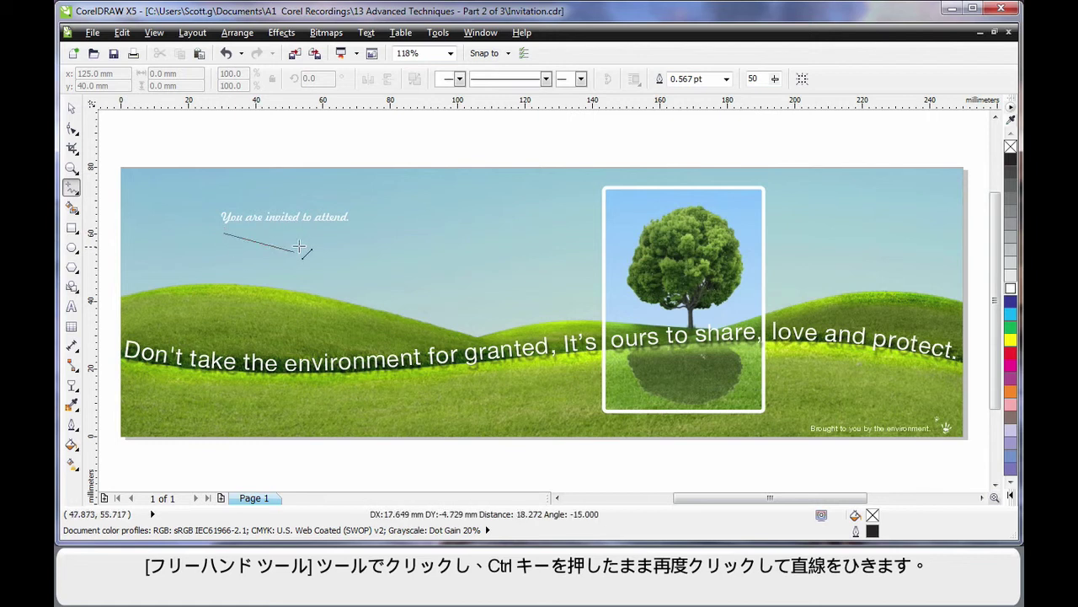
left_click(462, 233, "ctrl")
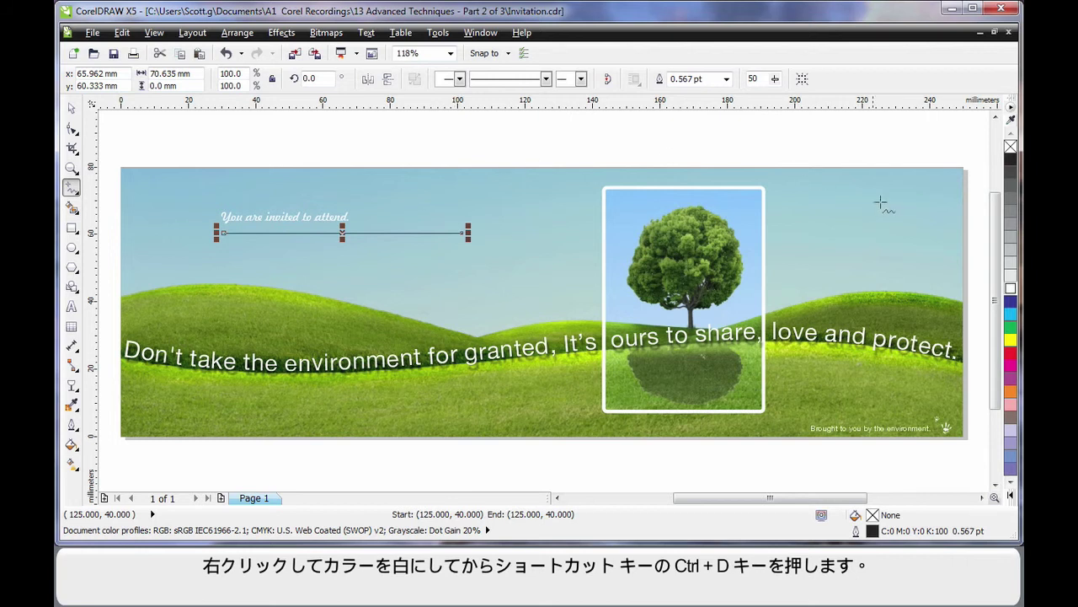
right_click(1011, 288)
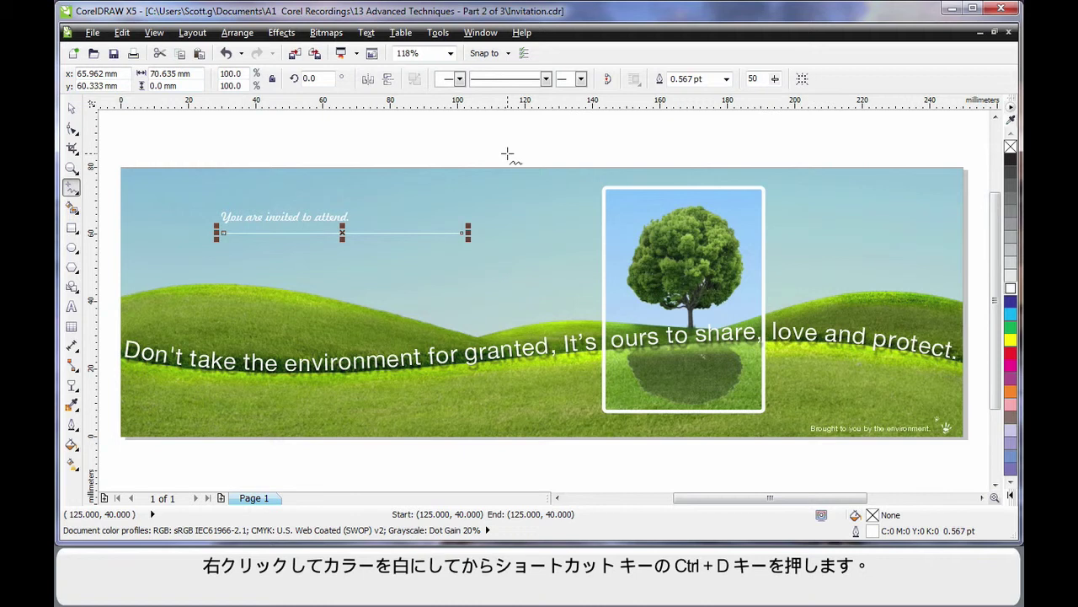
key("ctrl+d")
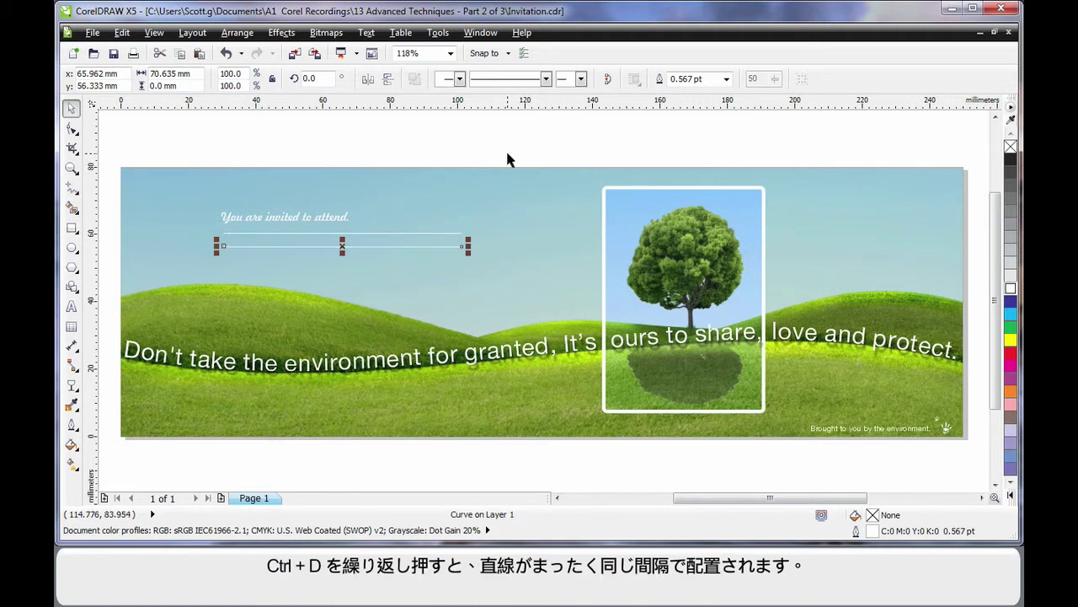
key("ctrl+d")
key("ctrl+d")
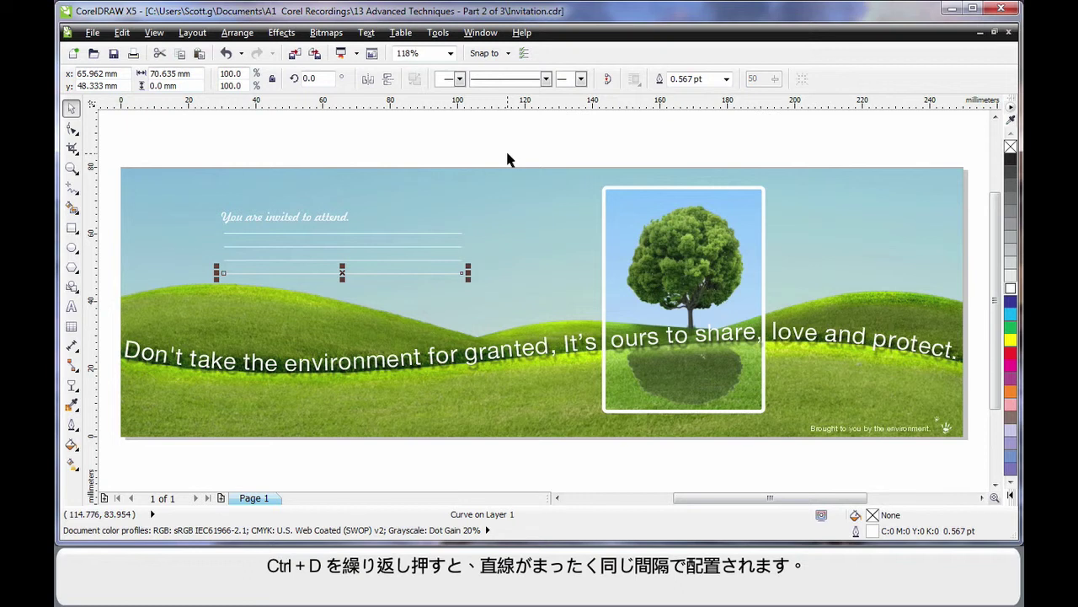
key("ctrl+d")
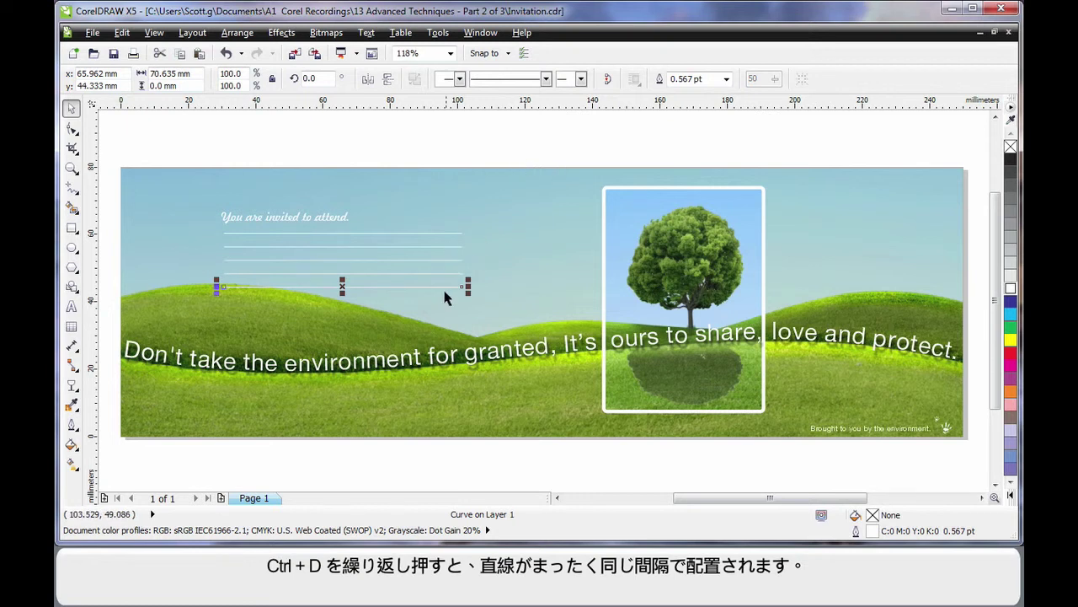
left_click(187, 143)
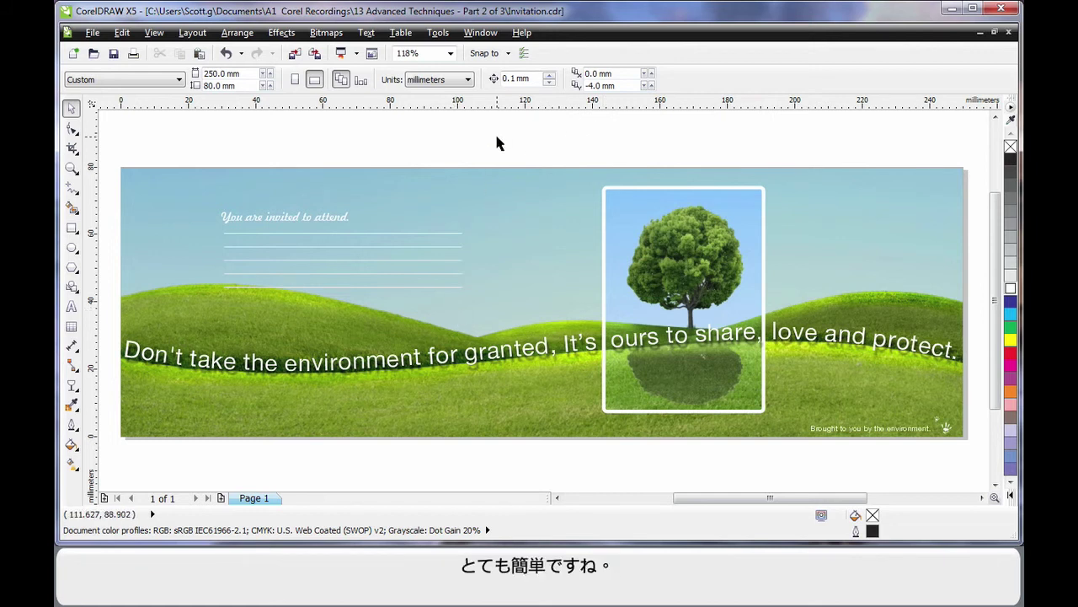
Step: Import the leaf file and place it on the page
left_click(296, 54)
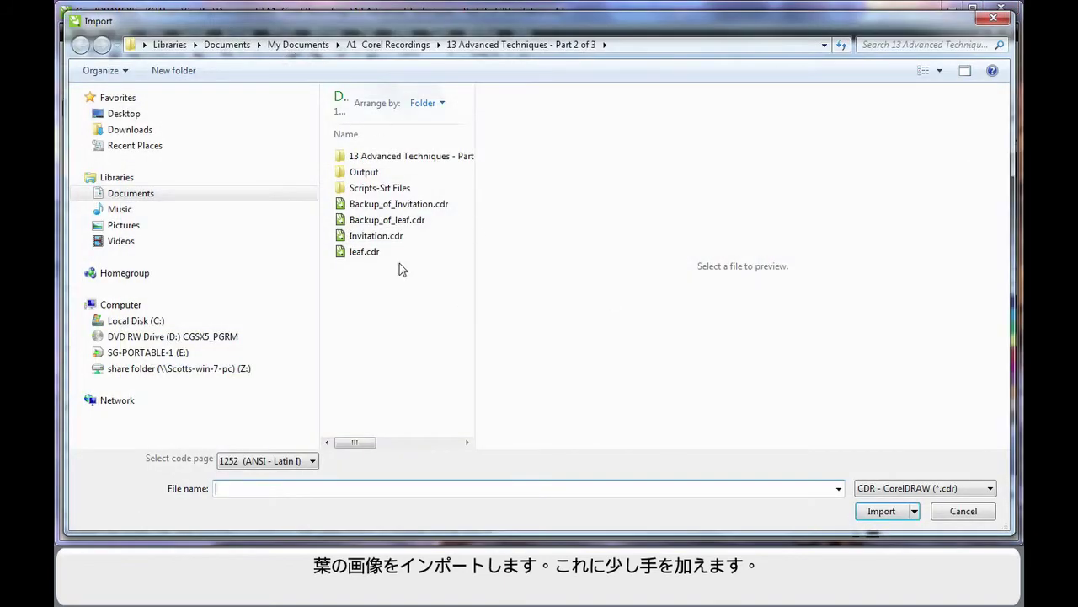
double_click(379, 252)
left_click(457, 181)
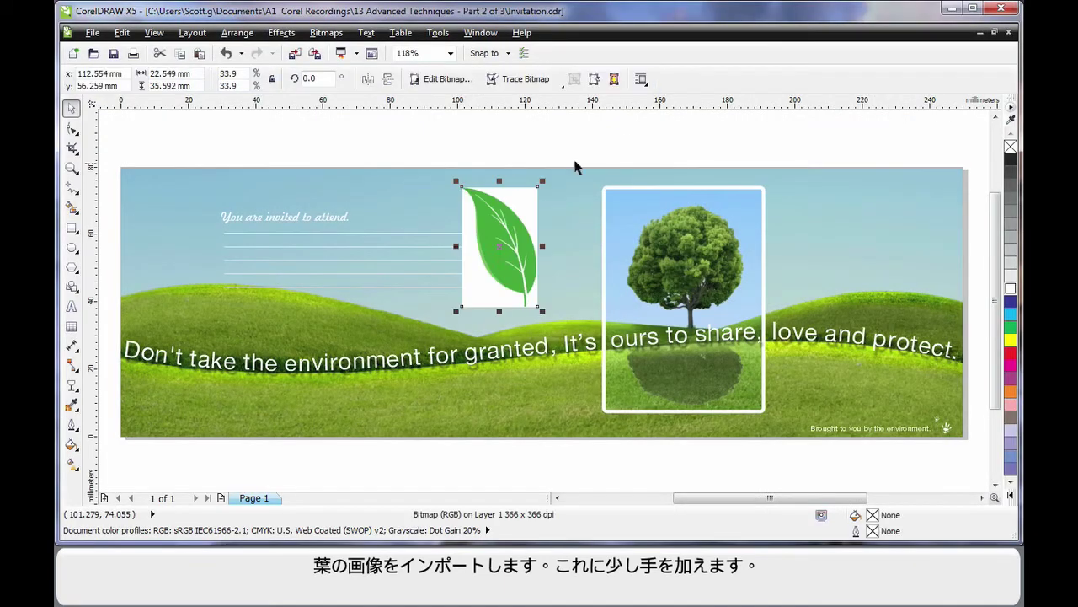
left_click(626, 142)
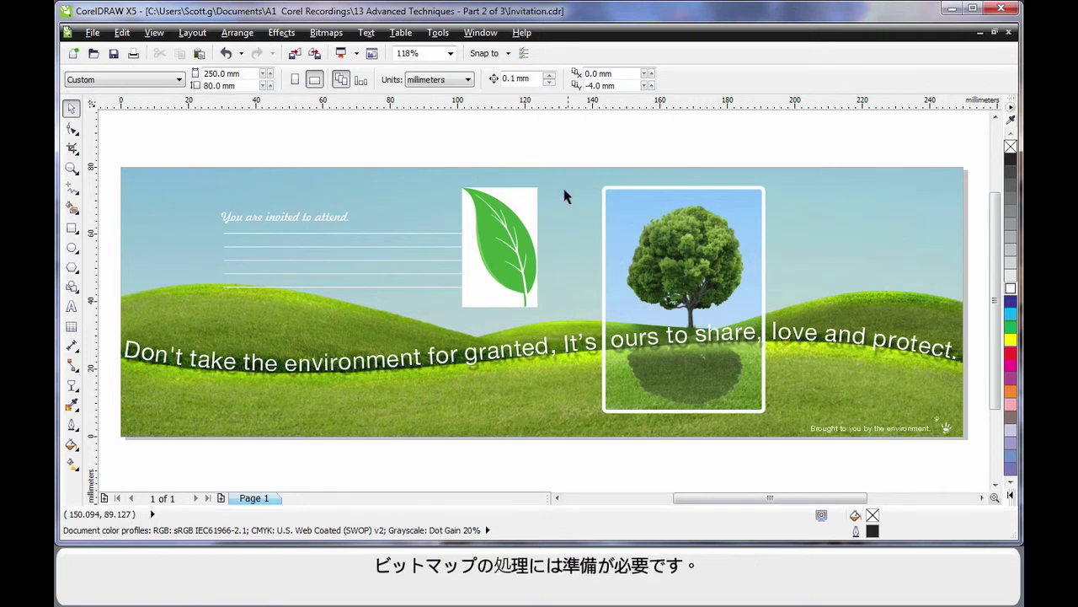
Step: Trace the leaf with Outline Trace Detailed logo, deleting the original bitmap
left_click(520, 210)
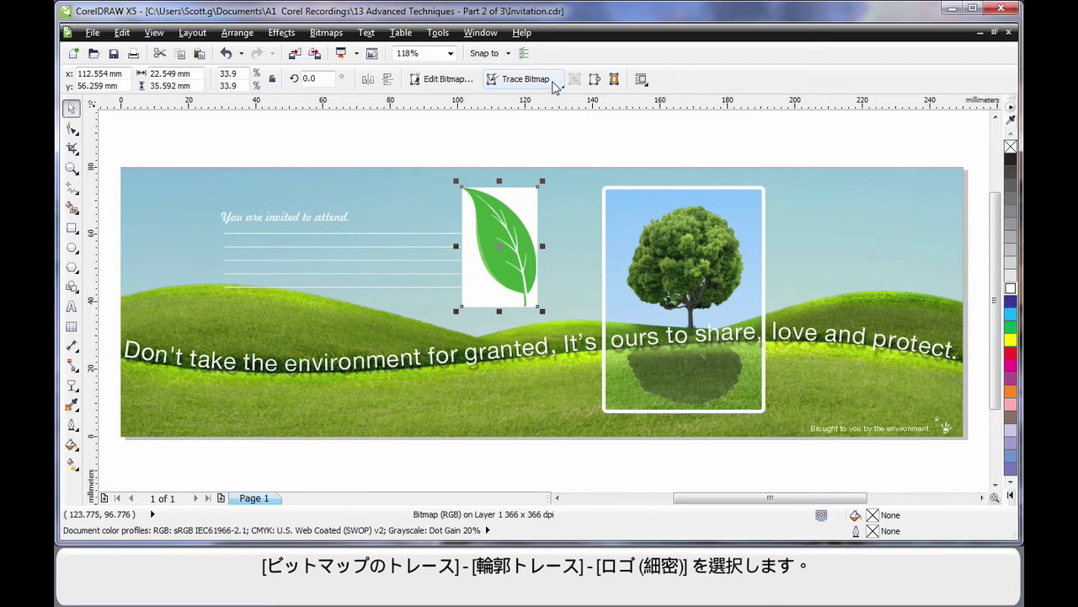
left_click(546, 80)
mouse_move(538, 133)
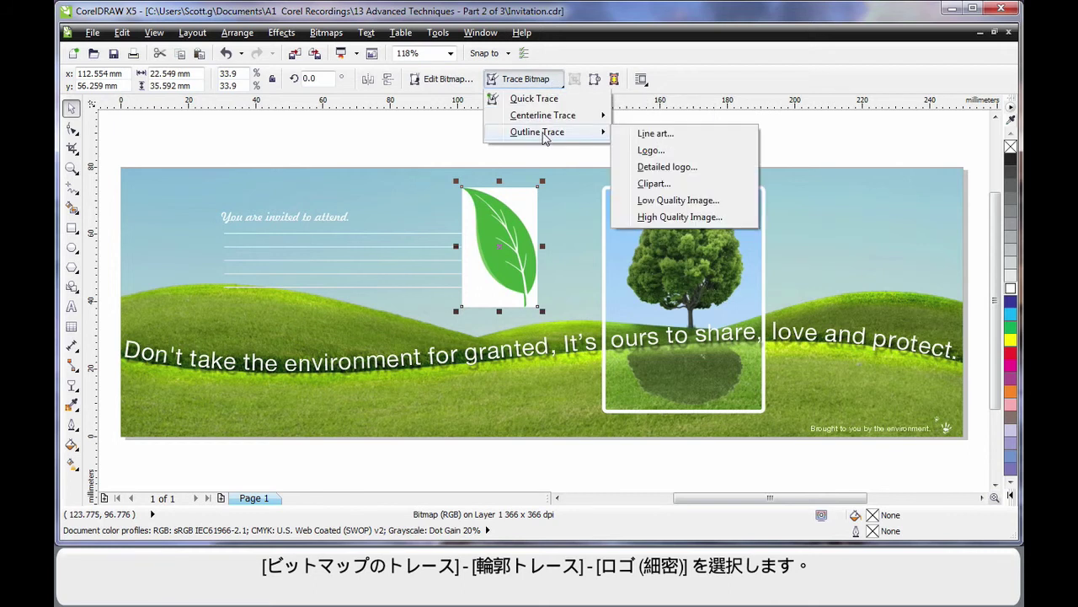
left_click(667, 168)
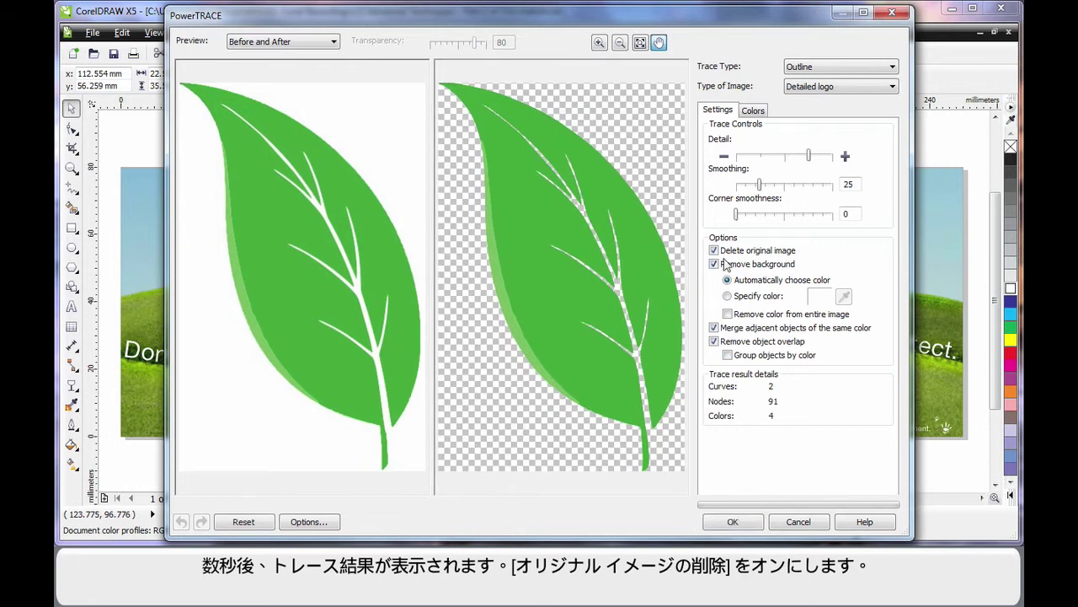
left_click(716, 252)
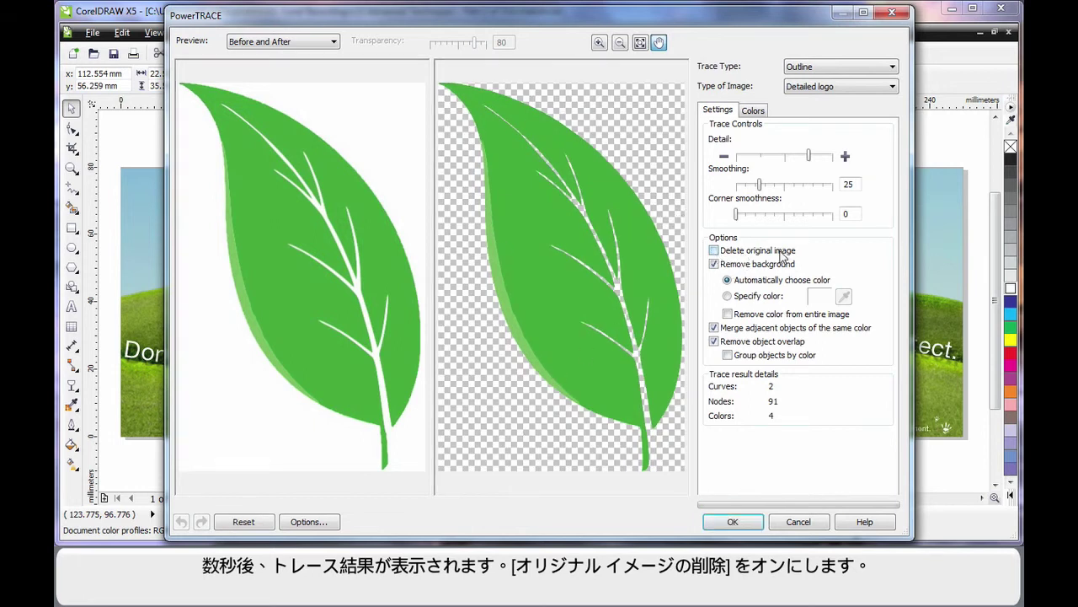
left_click(726, 521)
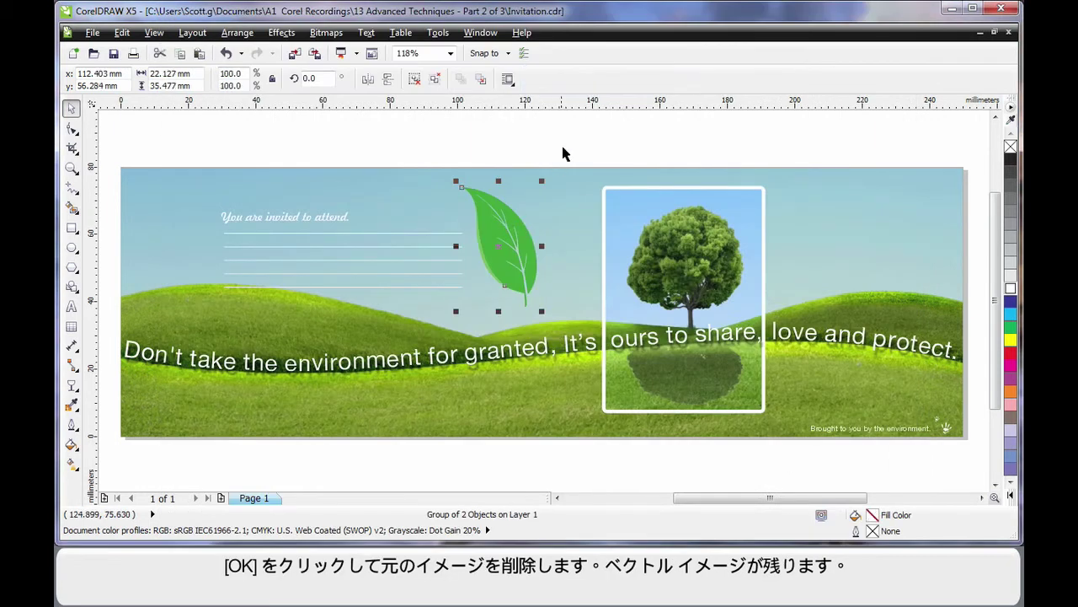
left_click(566, 145)
Step: Fill the traced leaf white and shrink it to a tiny size beside the lines
left_click(527, 245)
left_click(1011, 288)
mouse_move(542, 311)
left_mouse_down()
mouse_move(468, 199)
mouse_move(462, 224)
left_mouse_up()
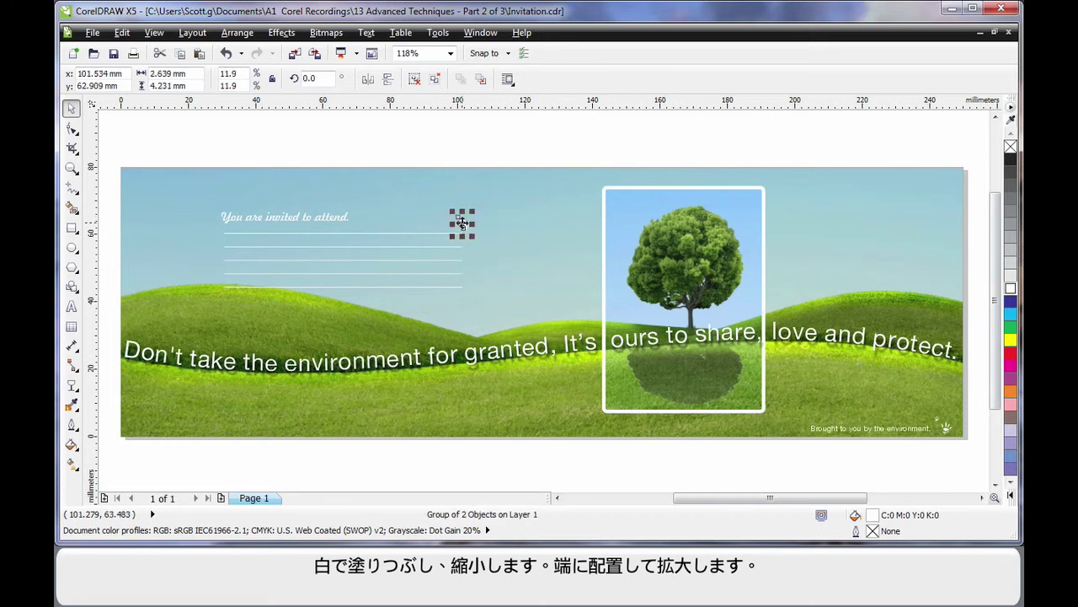
key("z")
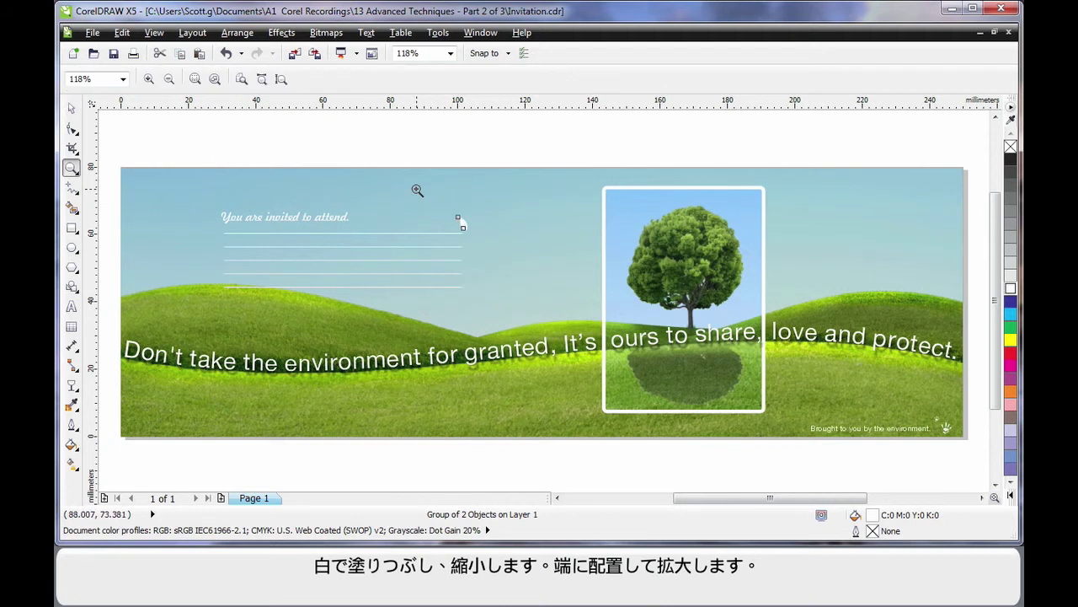
left_click_drag(416, 190, 508, 259)
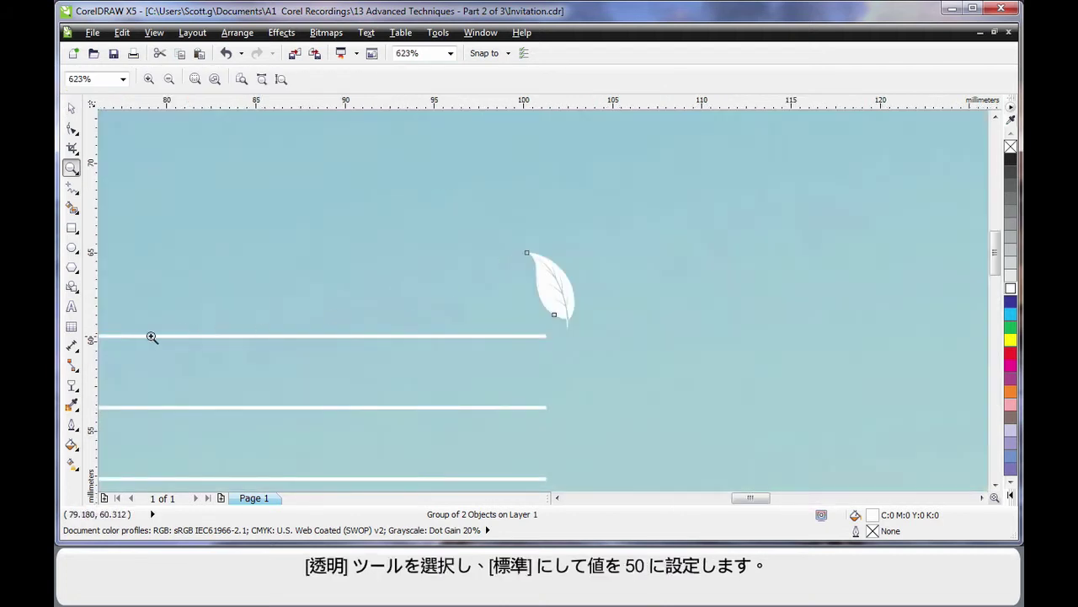
Step: Give the leaf 50% uniform transparency and nudge it to the end of the top line
left_click(77, 390)
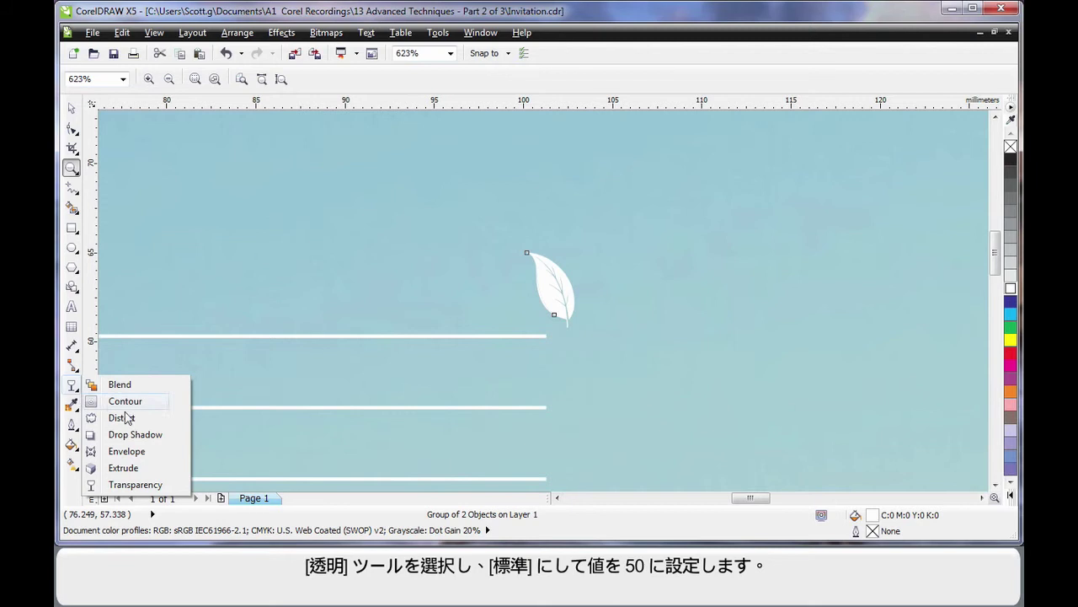
left_click(128, 484)
left_click(153, 79)
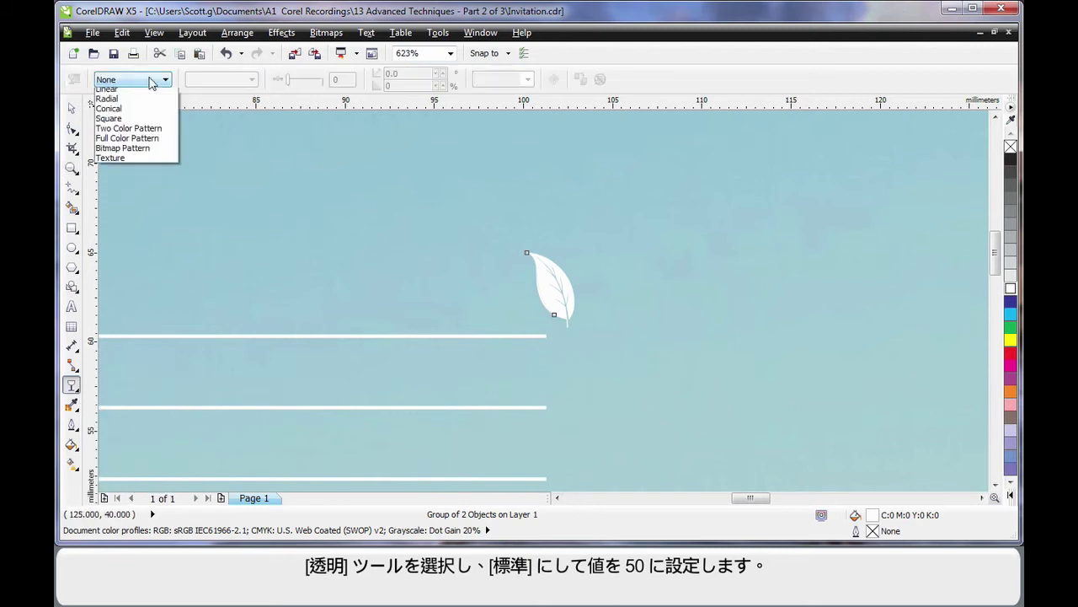
left_click(131, 103)
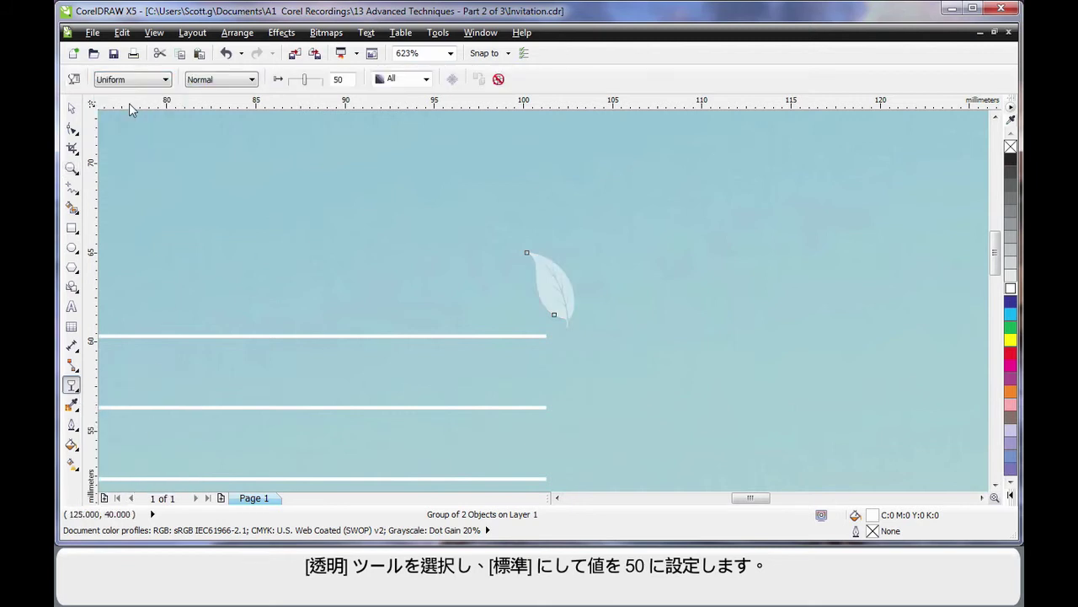
left_click(70, 108)
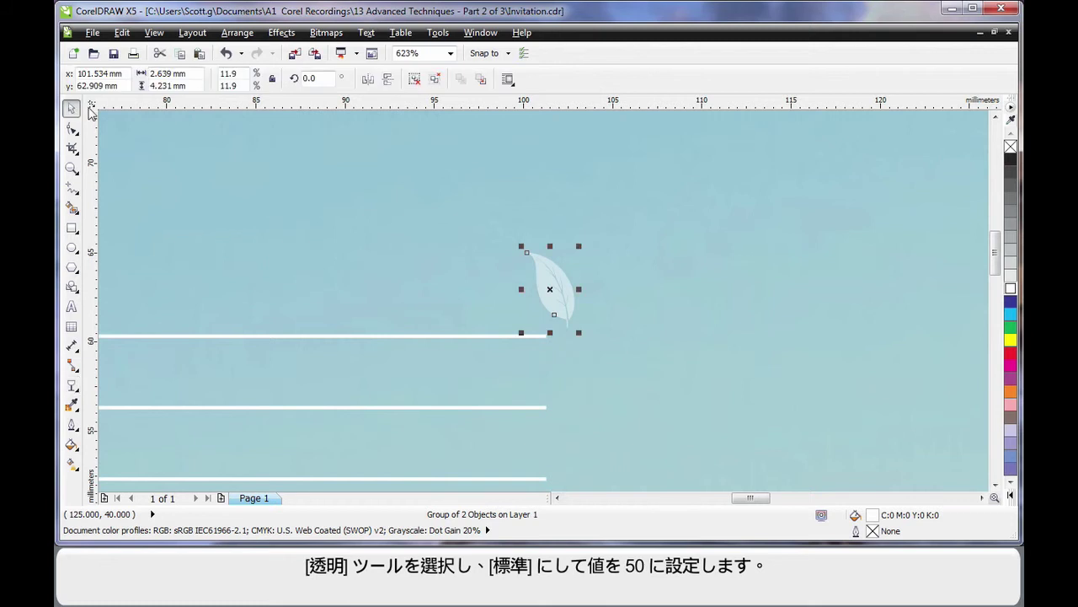
left_click_drag(566, 301, 552, 303)
key("F4")
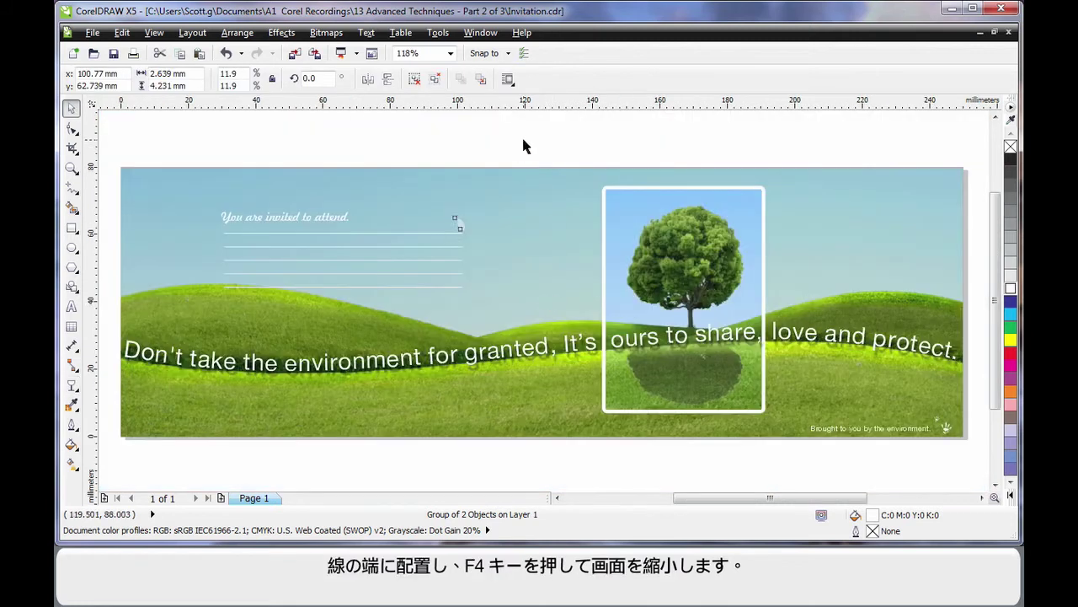
left_click(522, 137)
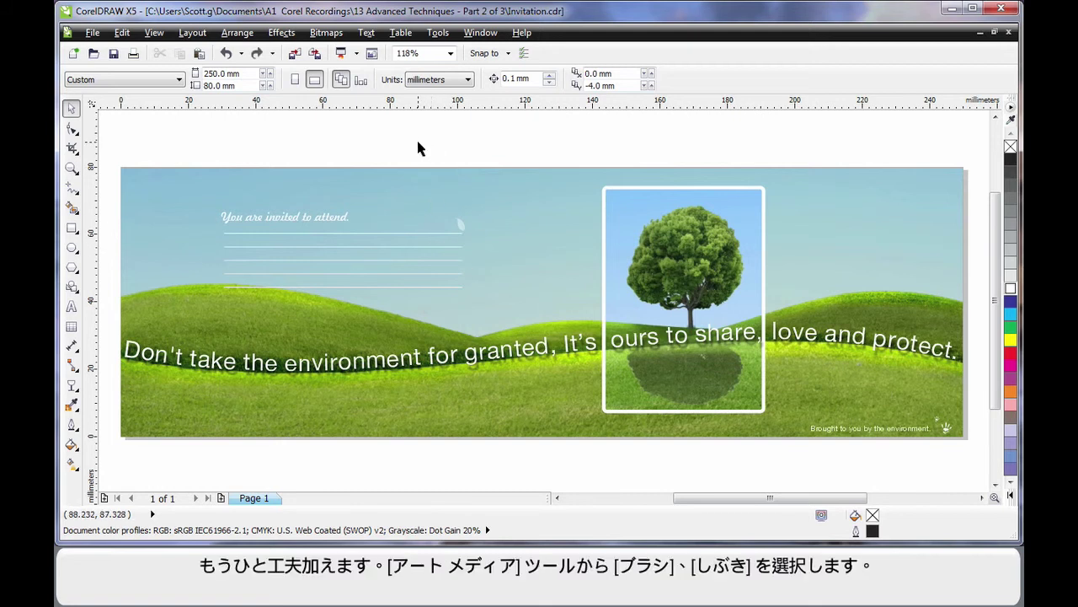
Step: Choose an Artistic Media Splatter brush stroke and try painting it at the top-left corner
left_click(77, 195)
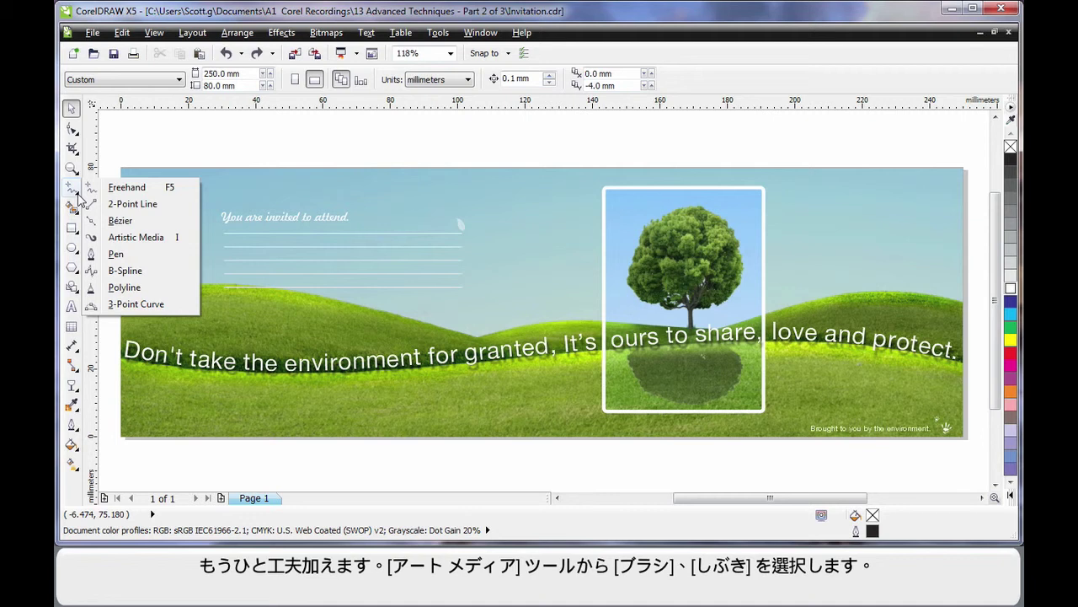
left_click(156, 238)
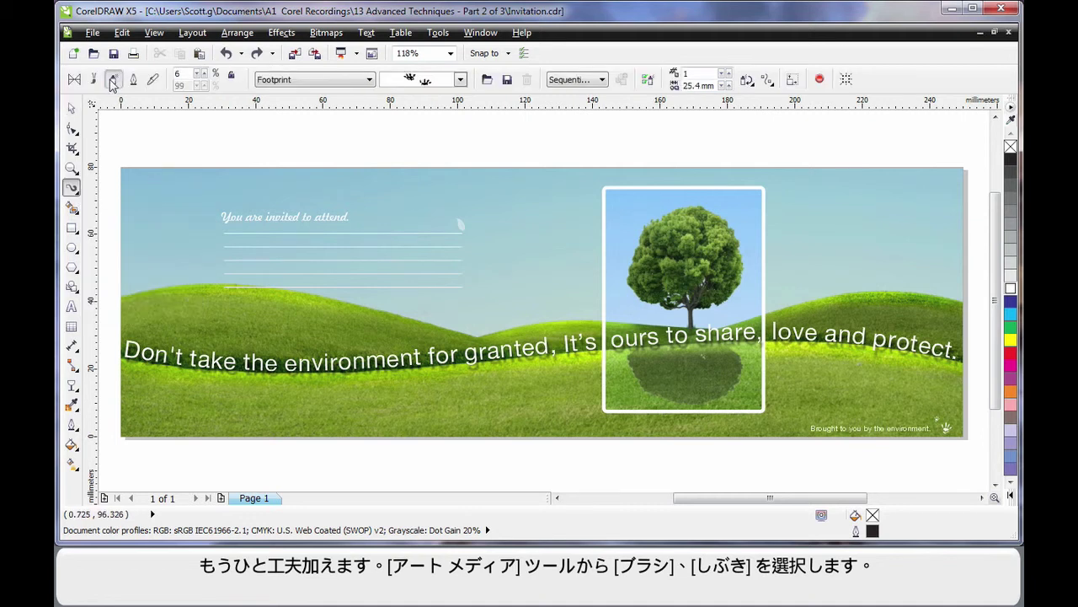
left_click(94, 79)
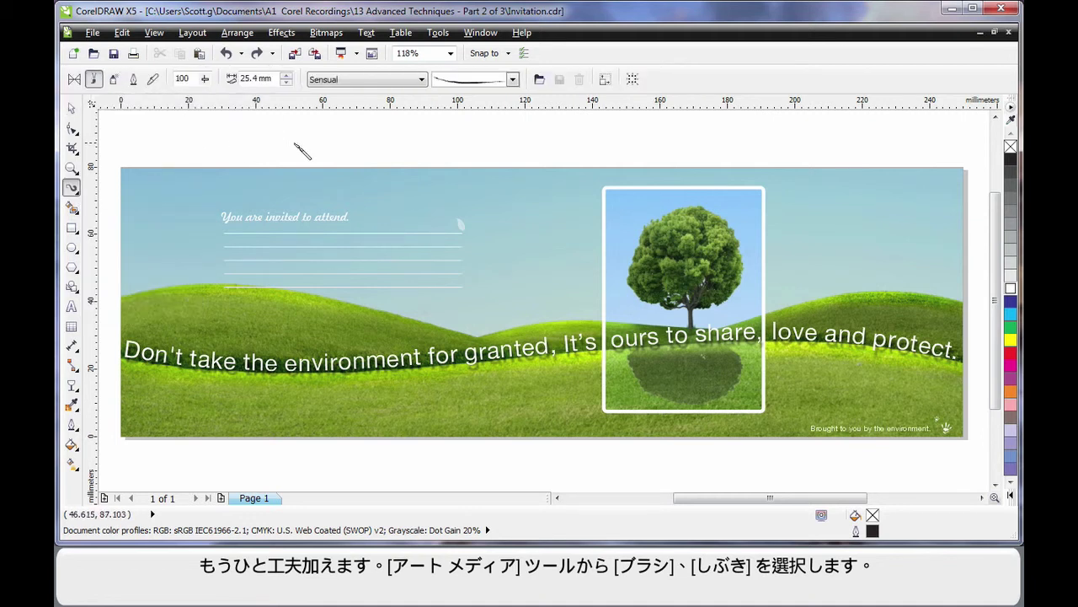
left_click(419, 80)
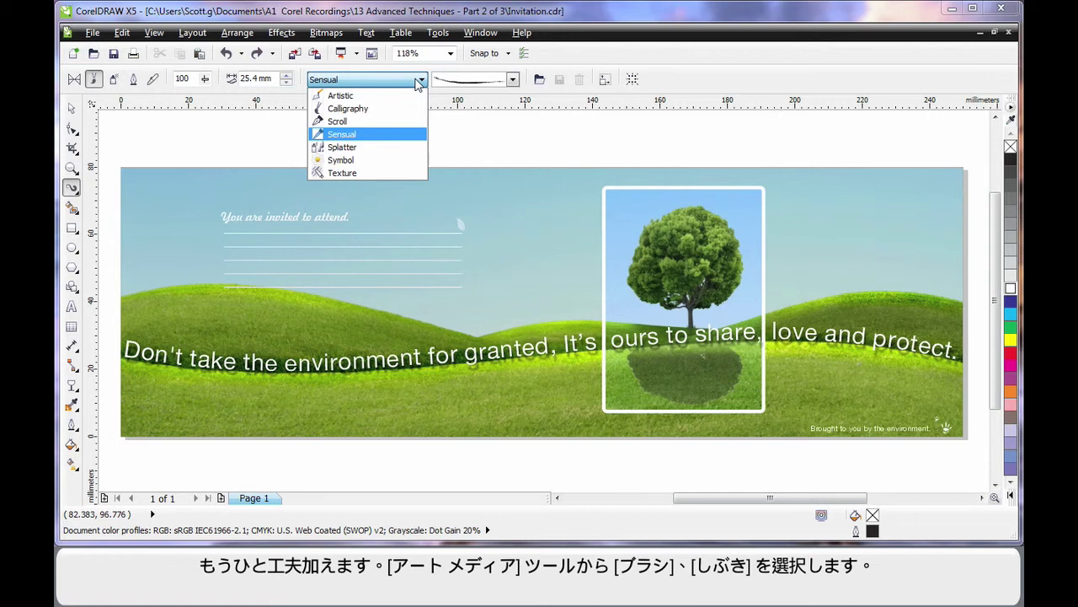
left_click(387, 152)
left_click(512, 79)
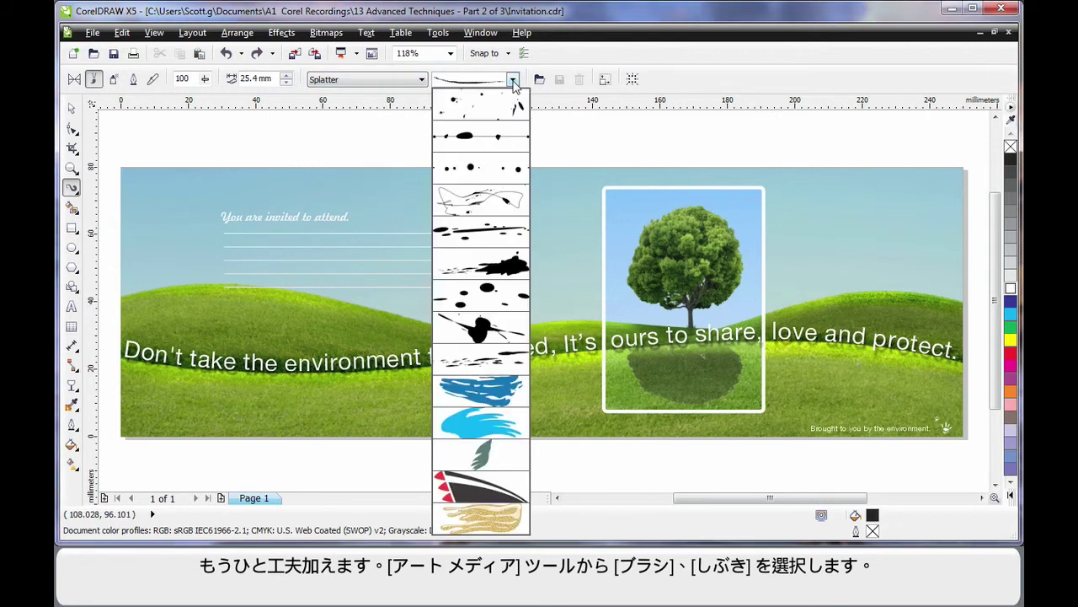
mouse_move(480, 263)
left_click(509, 271)
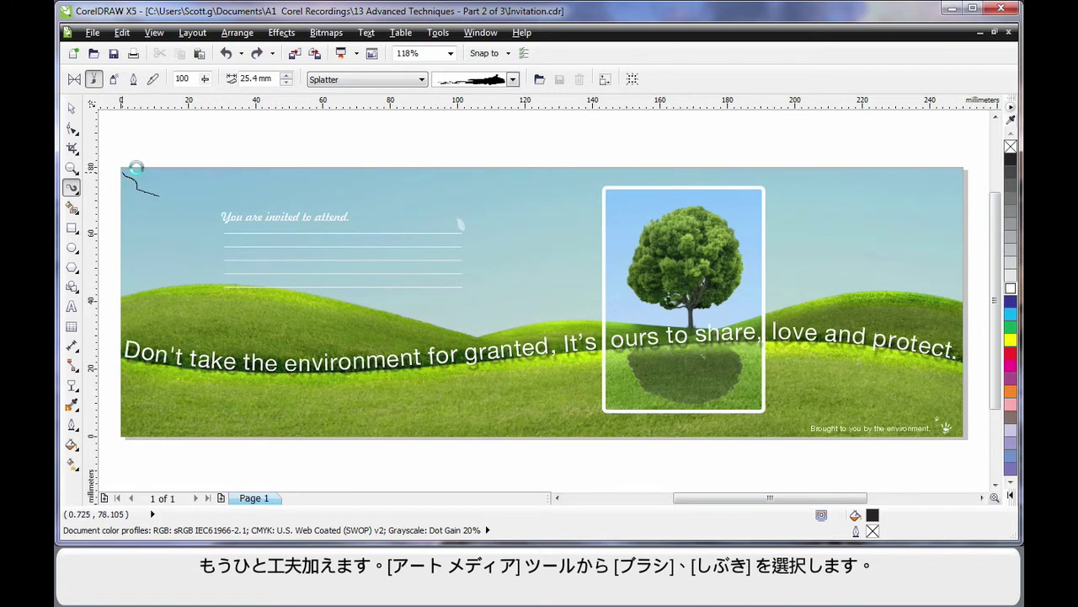
left_click_drag(137, 184, 140, 169)
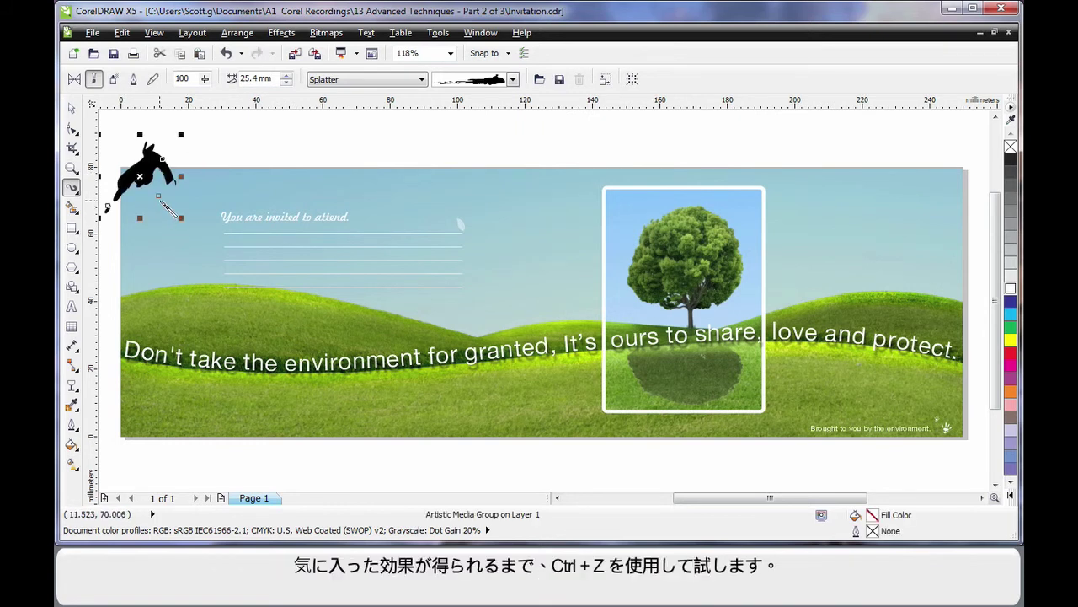
key("ctrl+z")
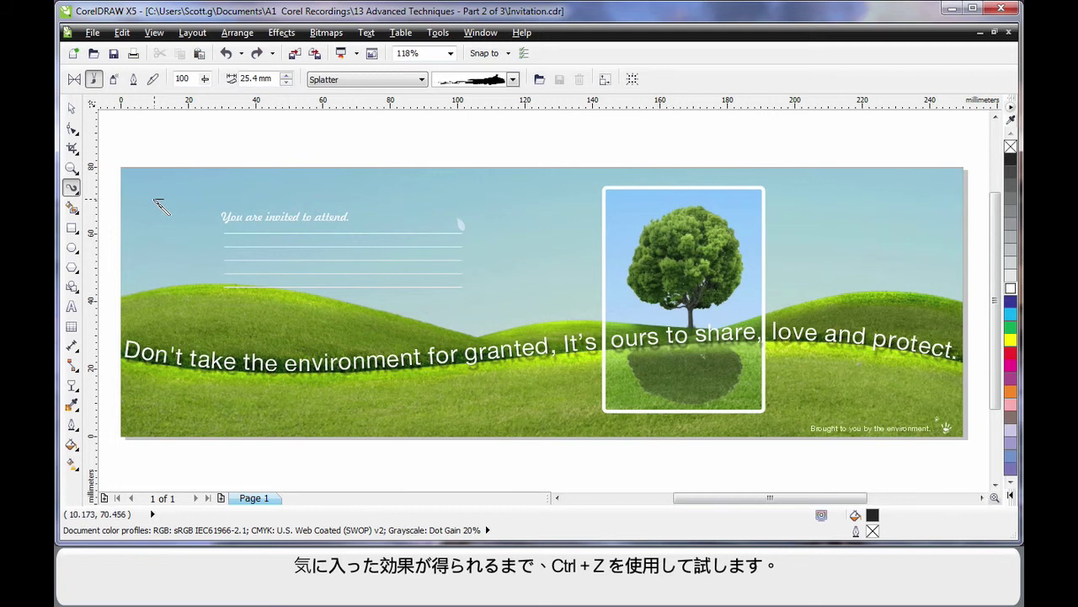
left_click_drag(144, 181, 164, 165)
key("ctrl+z")
key("ctrl+z")
Step: Rotate the splatter stroke to a new angle
key("space")
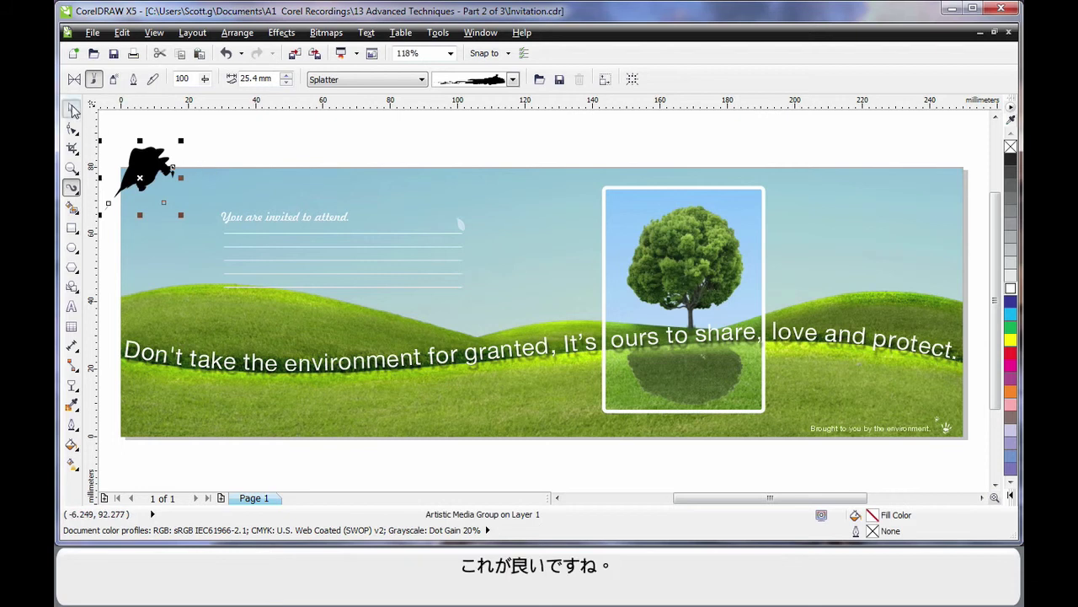
left_click(136, 180)
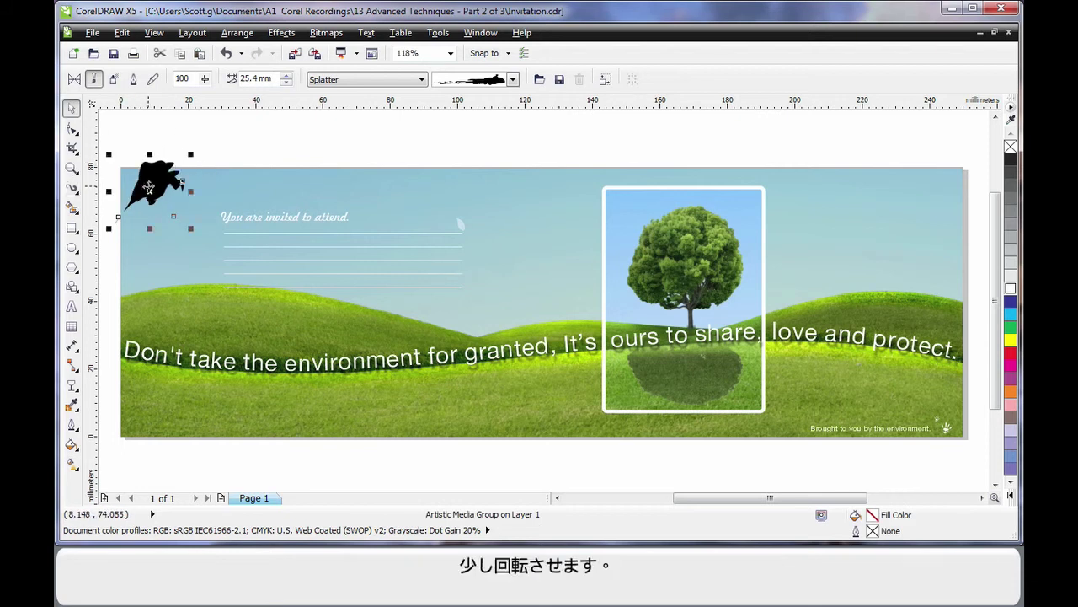
mouse_move(207, 163)
left_mouse_down()
mouse_move(193, 155)
mouse_move(154, 221)
mouse_move(177, 198)
left_mouse_up()
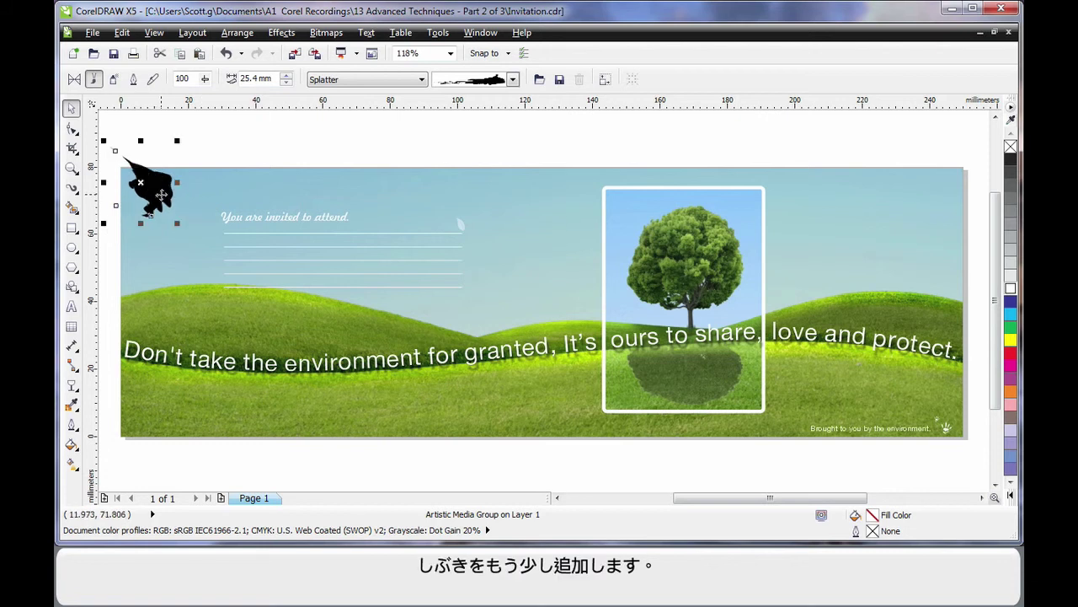
mouse_move(176, 129)
left_mouse_down()
mouse_move(140, 195)
mouse_move(157, 192)
left_mouse_up()
left_click(280, 154)
Step: Paint a wavy splatter stroke over the top-left corner
left_click(72, 189)
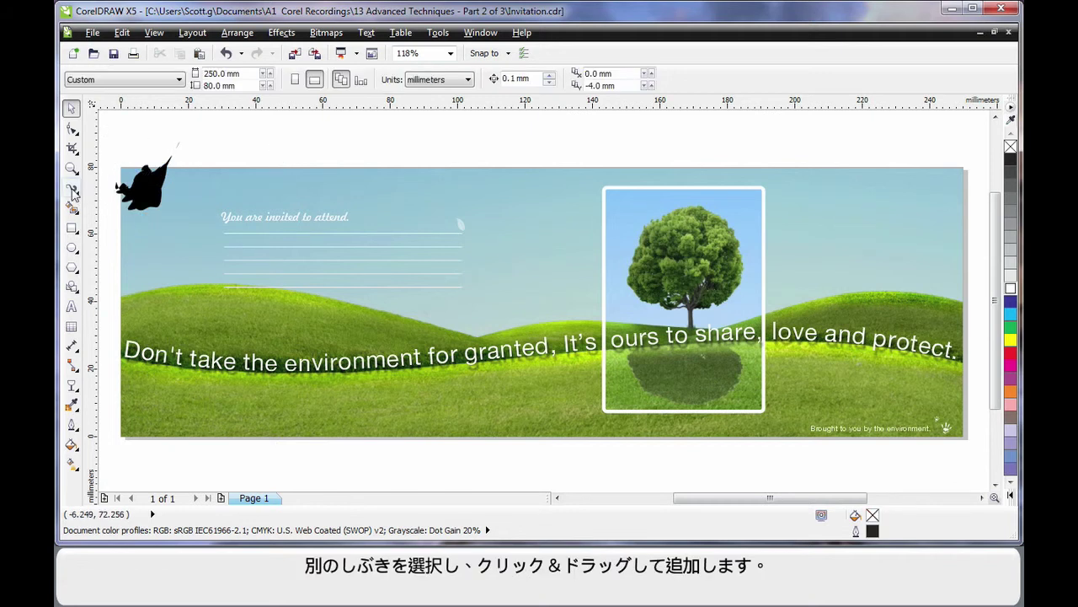
left_click(133, 237)
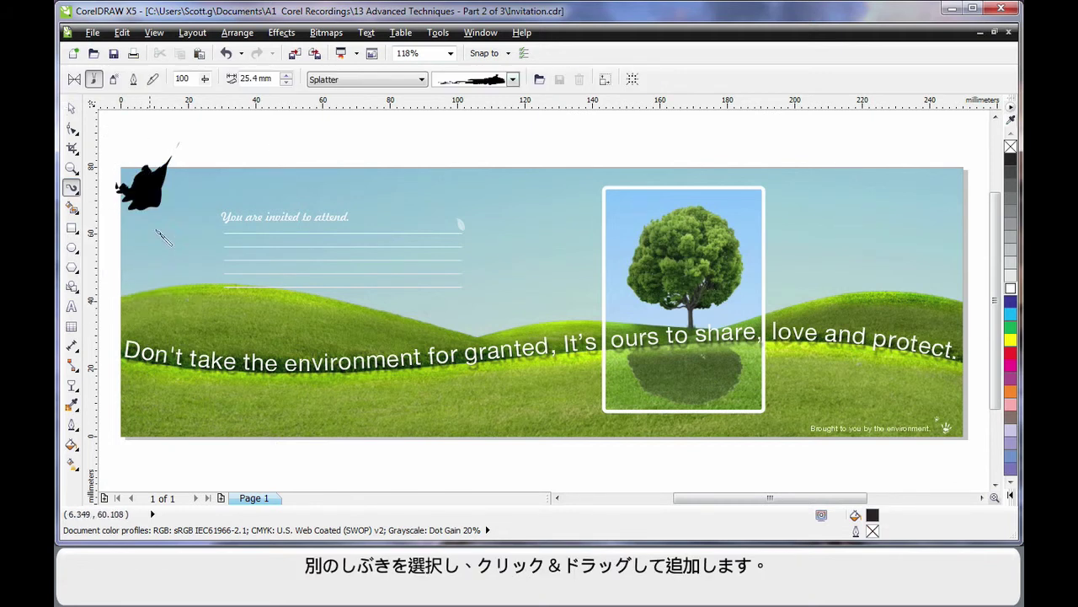
left_click(512, 79)
mouse_move(480, 200)
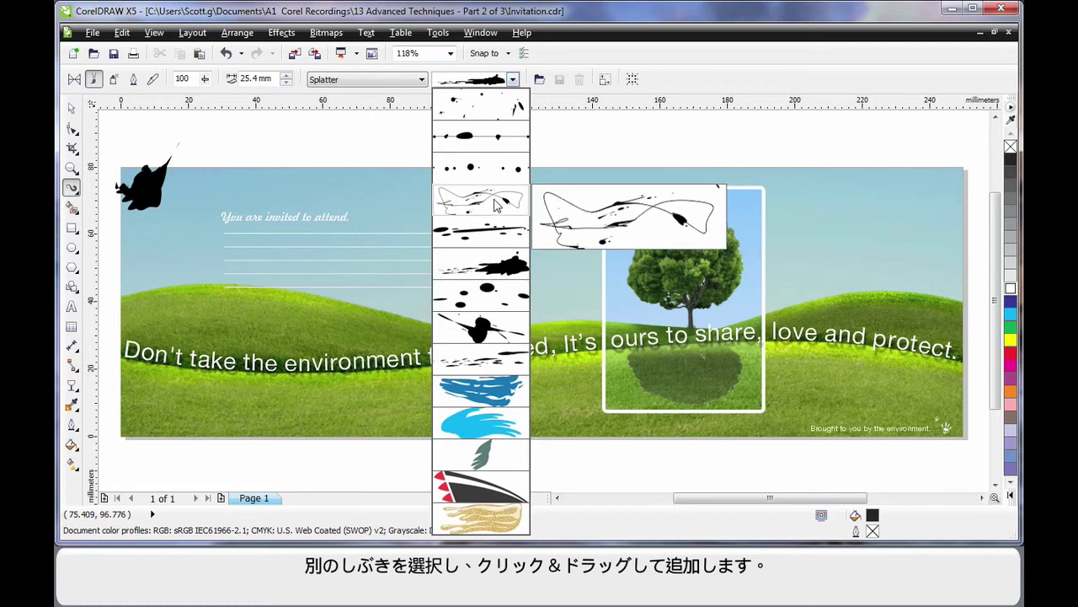
left_click(498, 206)
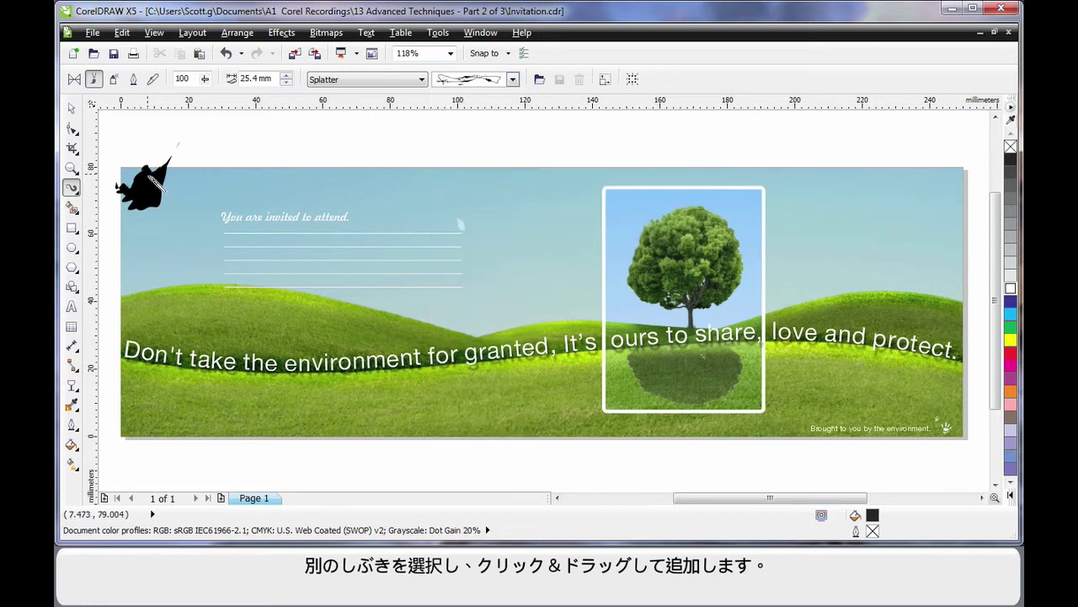
left_click_drag(192, 196, 143, 216)
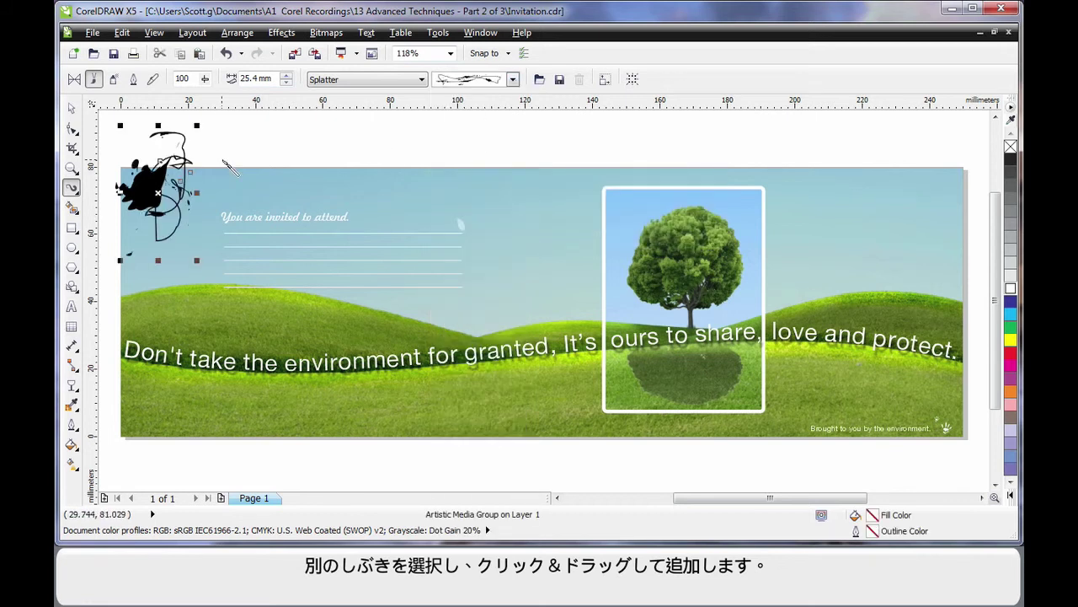
Step: Fill all the splatter pieces white and position them in the top-left corner
left_click(72, 108)
left_click_drag(168, 230, 148, 207)
left_click_drag(214, 121, 102, 295)
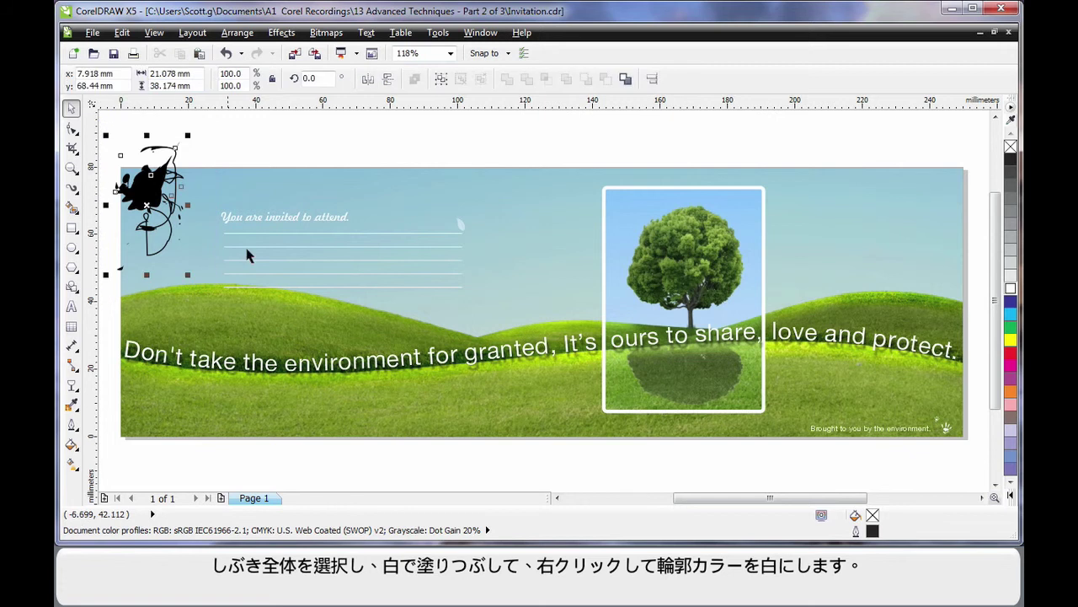
left_click(1012, 289)
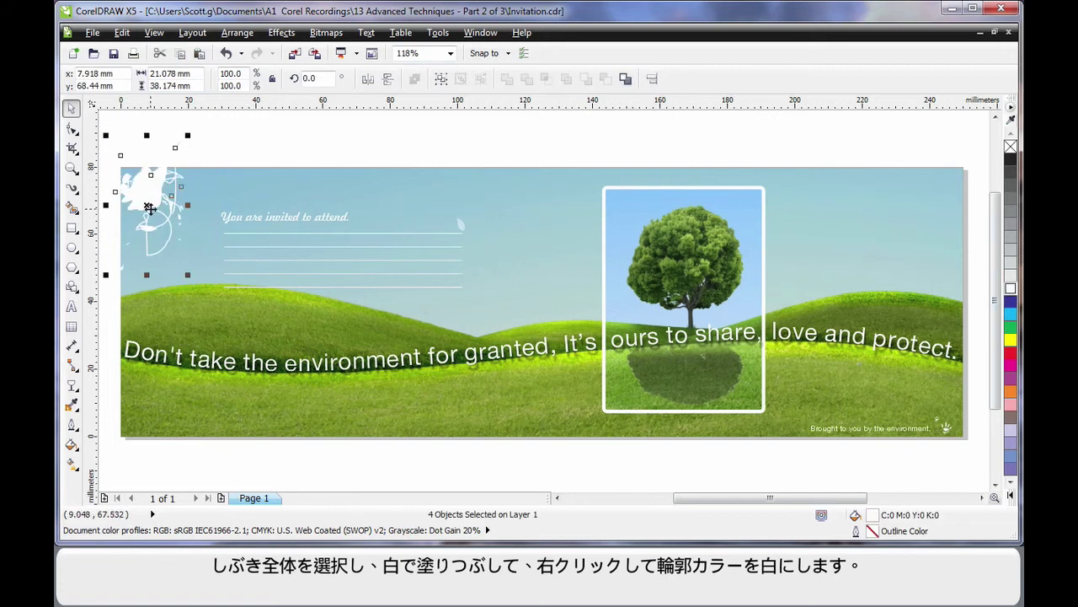
left_click_drag(164, 200, 143, 213)
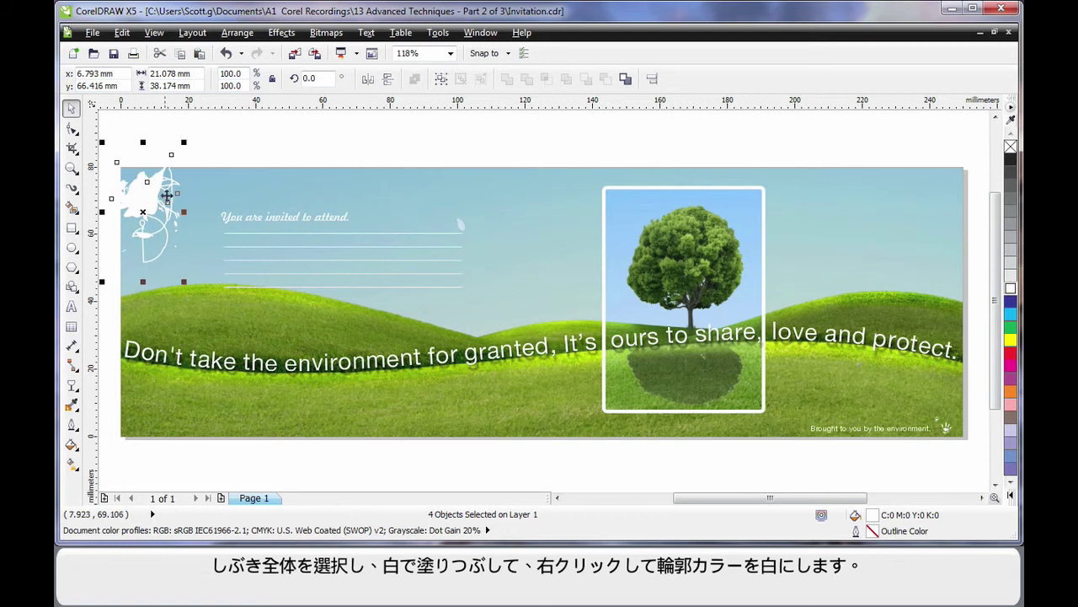
left_click(299, 133)
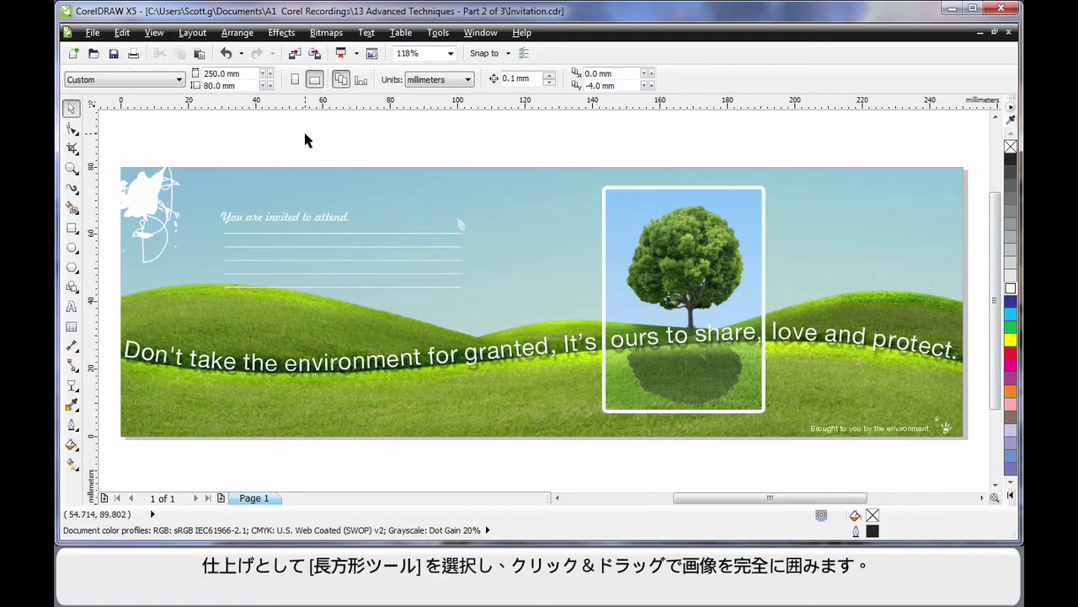
Step: Draw a white rectangle covering the whole invitation
left_click(71, 227)
left_click_drag(121, 167, 782, 374)
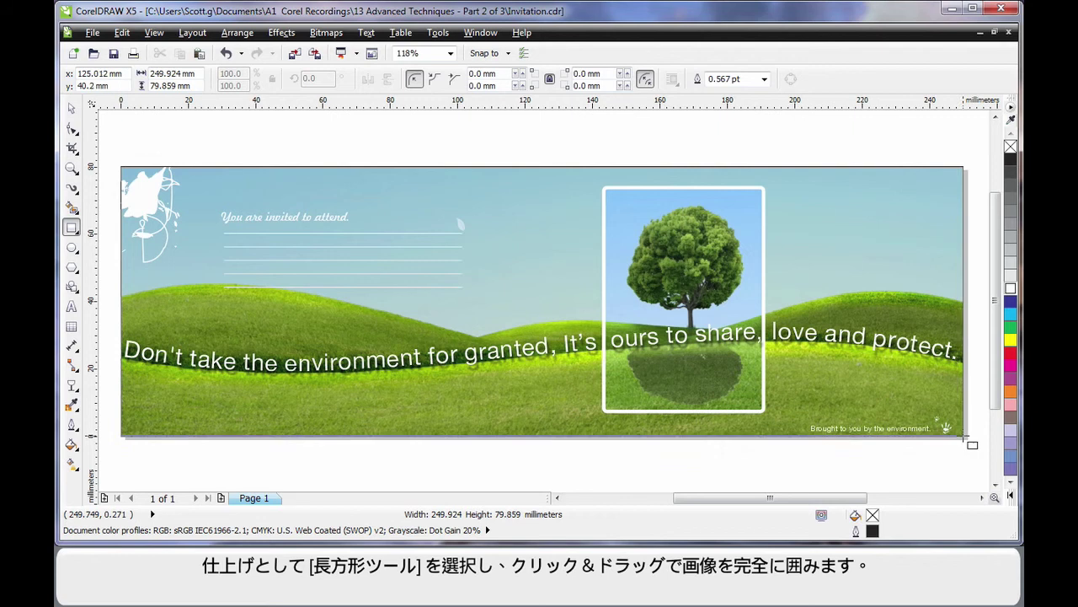
left_click_drag(791, 373, 966, 437)
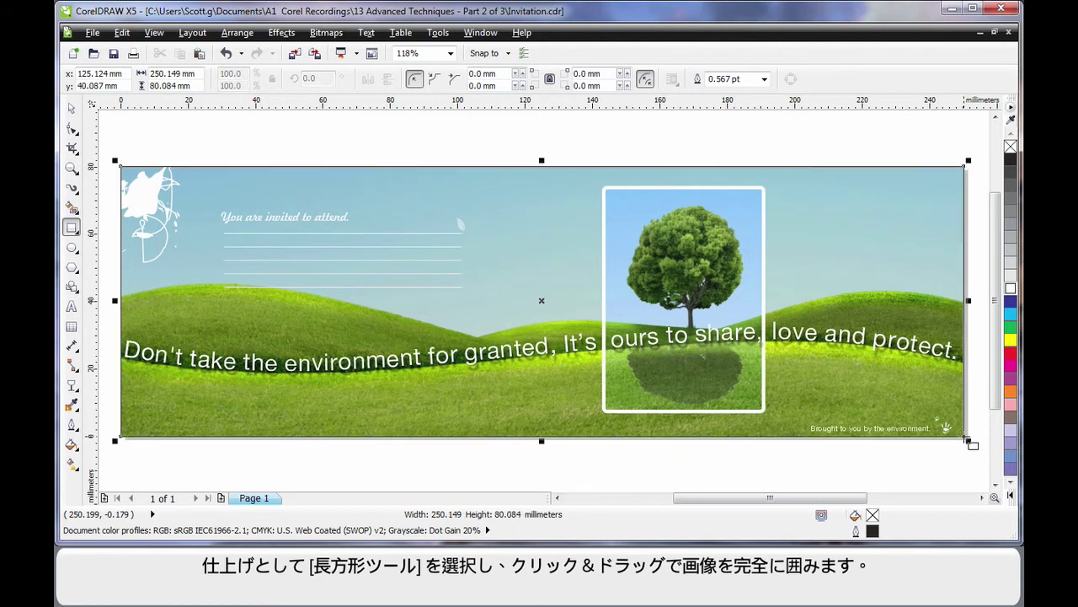
left_click(1011, 287)
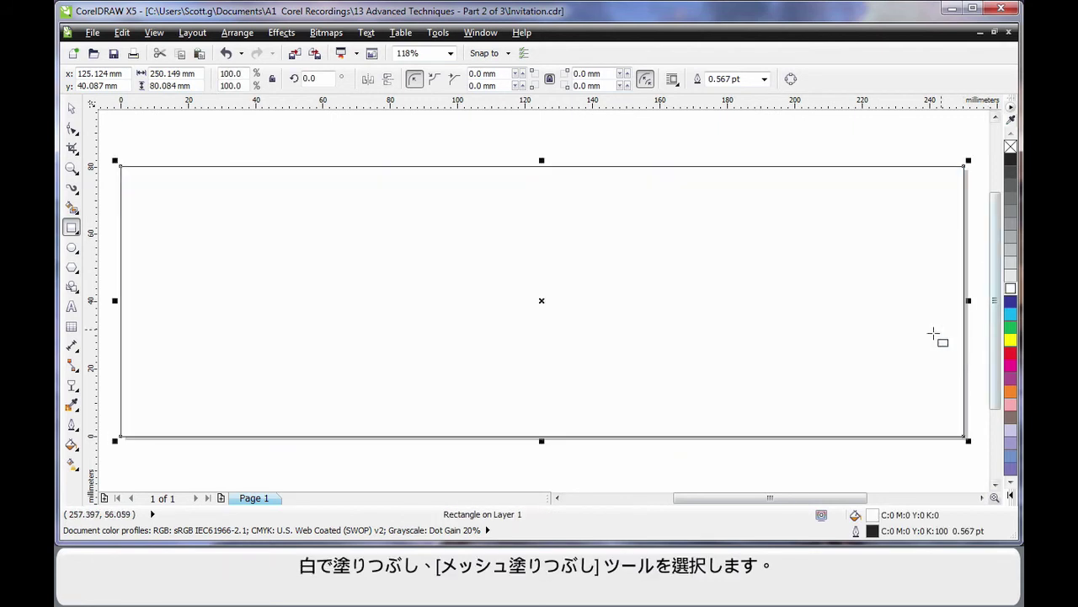
Step: Apply a 3×3 mesh fill grid to the rectangle
left_click(77, 467)
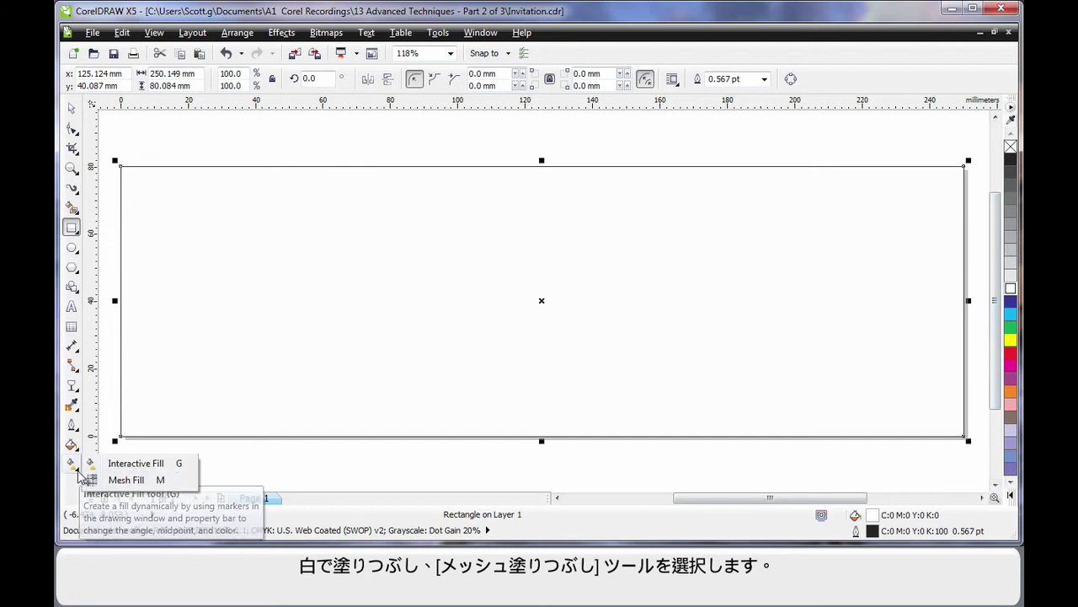
left_click(127, 479)
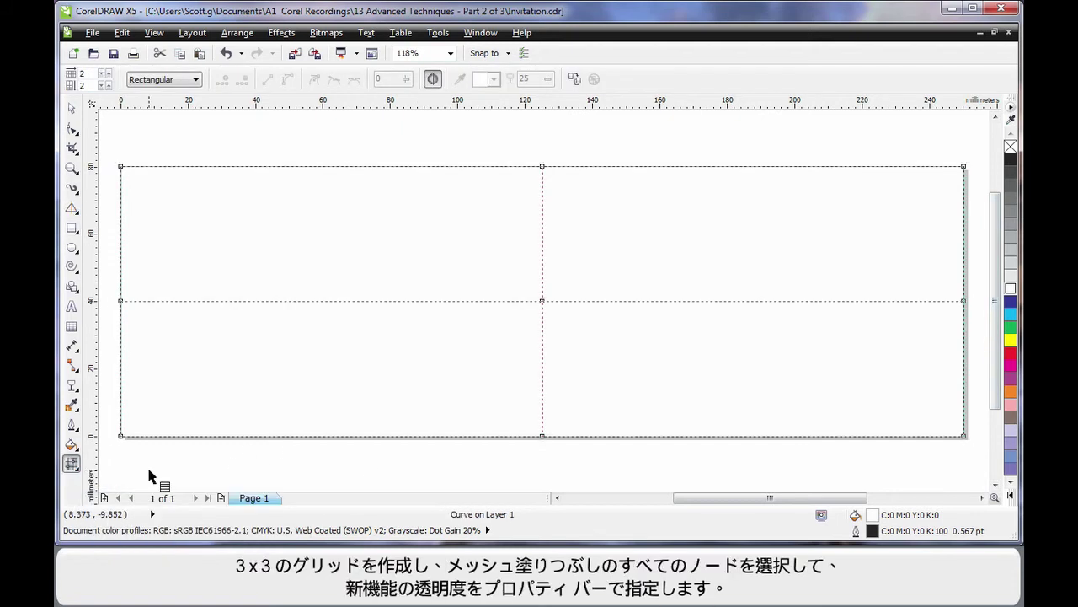
left_click(106, 82)
left_click(107, 73)
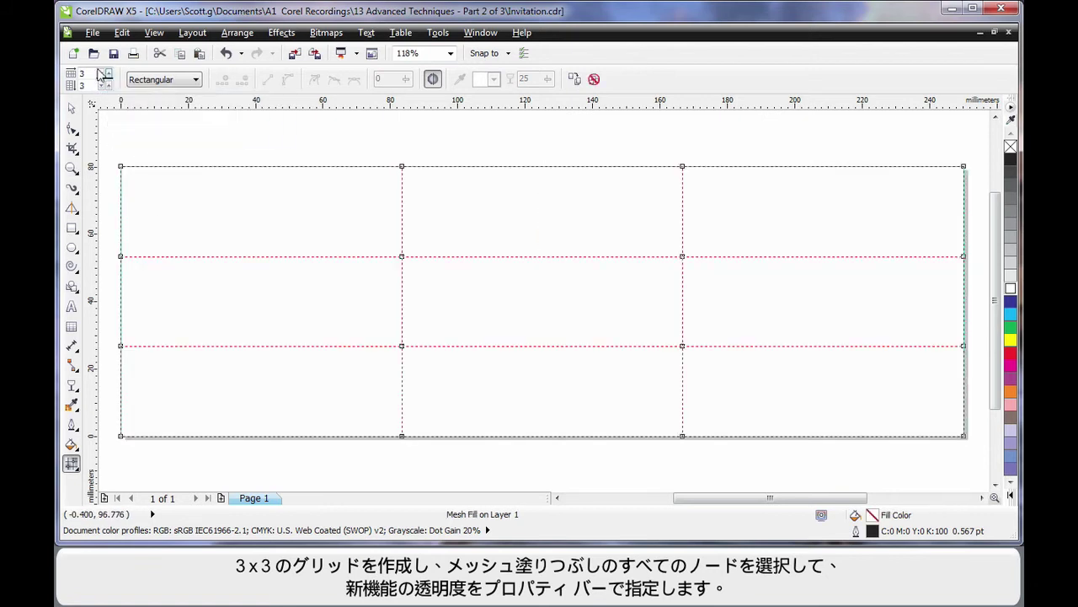
Step: Set all mesh nodes to 75 transparency and the inner node near the text to 30
left_click_drag(112, 150, 968, 460)
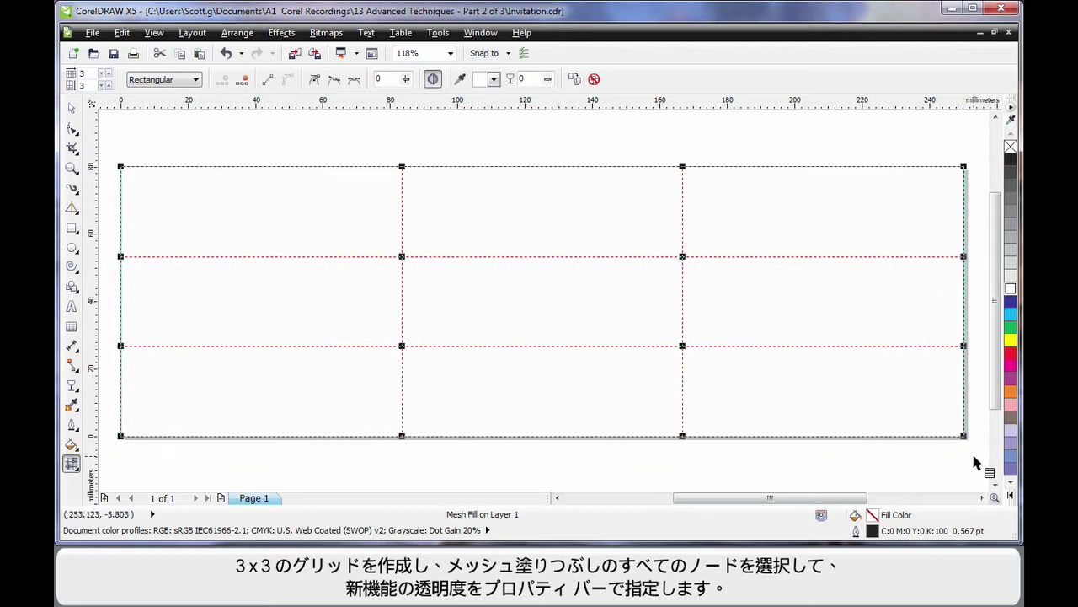
left_click(547, 79)
left_click_drag(547, 98, 602, 108)
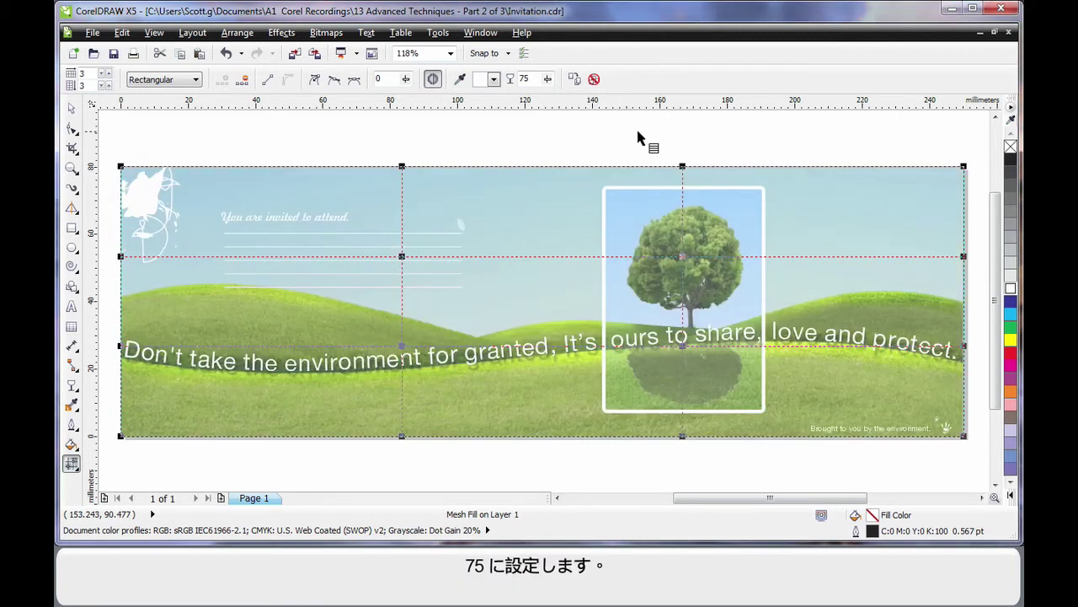
left_click(402, 257)
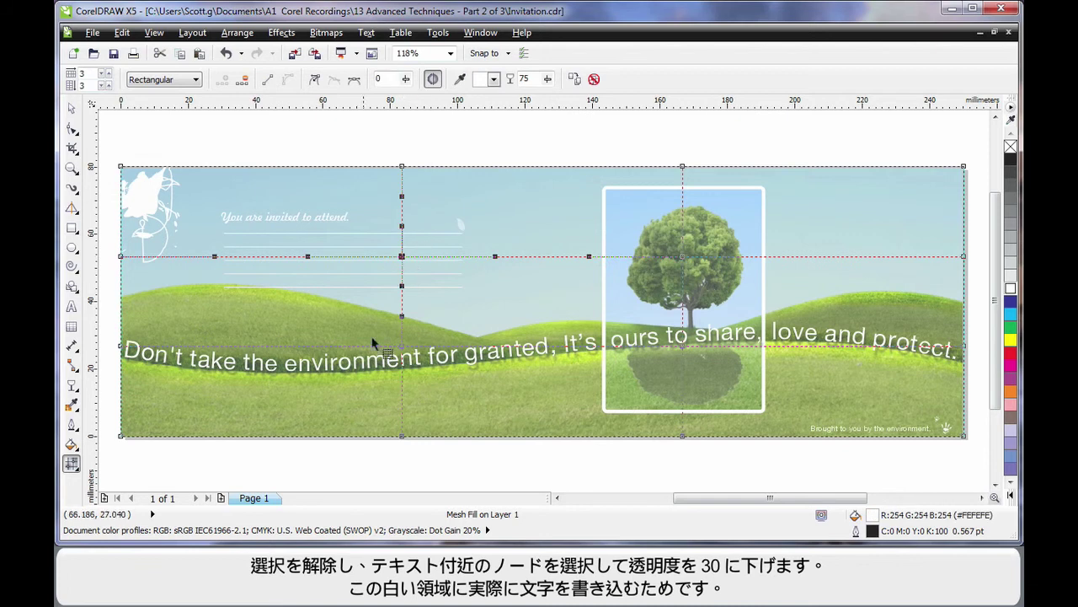
left_click(548, 78)
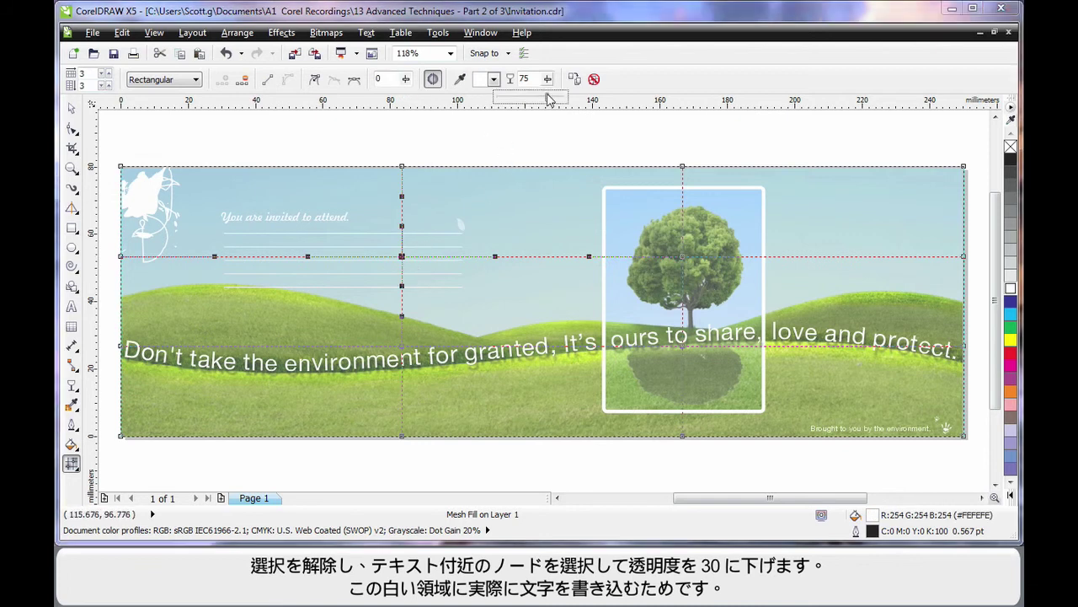
left_click_drag(550, 100, 517, 100)
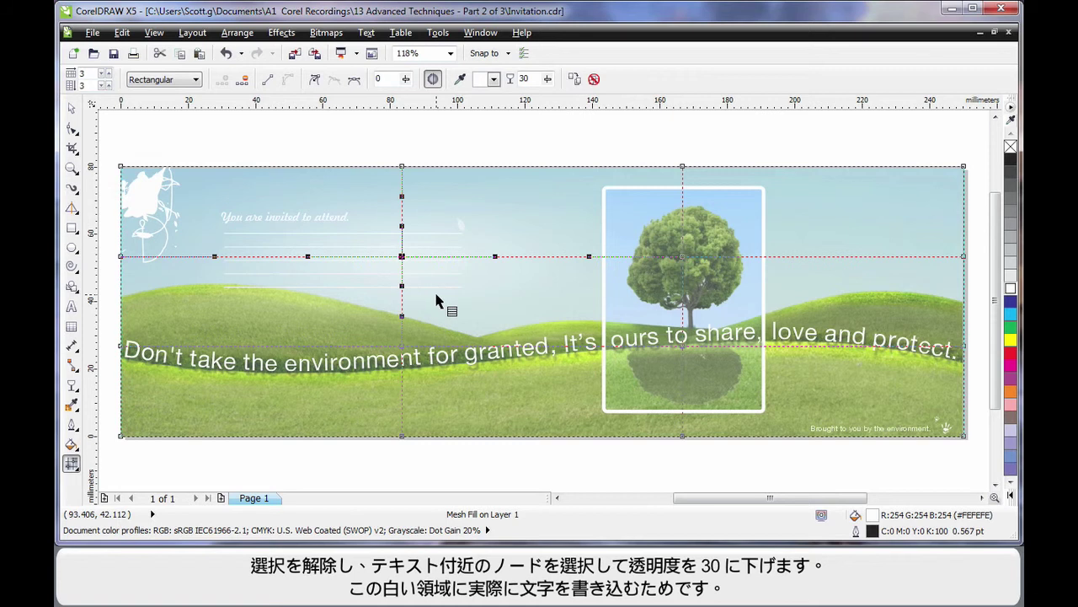
left_click(71, 108)
Step: Show the Object Manager, expand Layer 1, and select the two splash curves
left_click(164, 119)
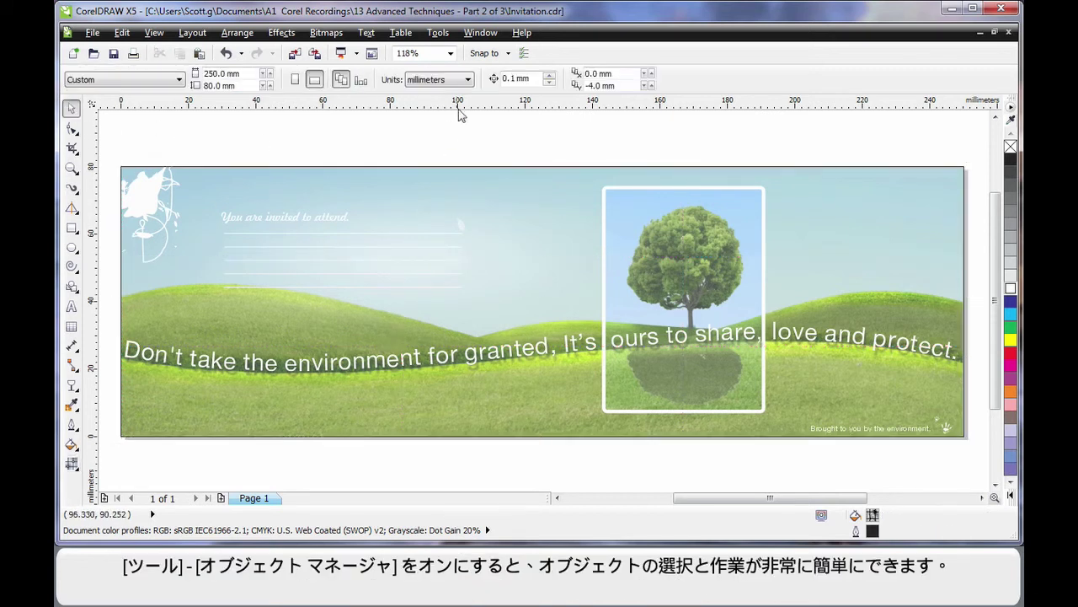
left_click(438, 33)
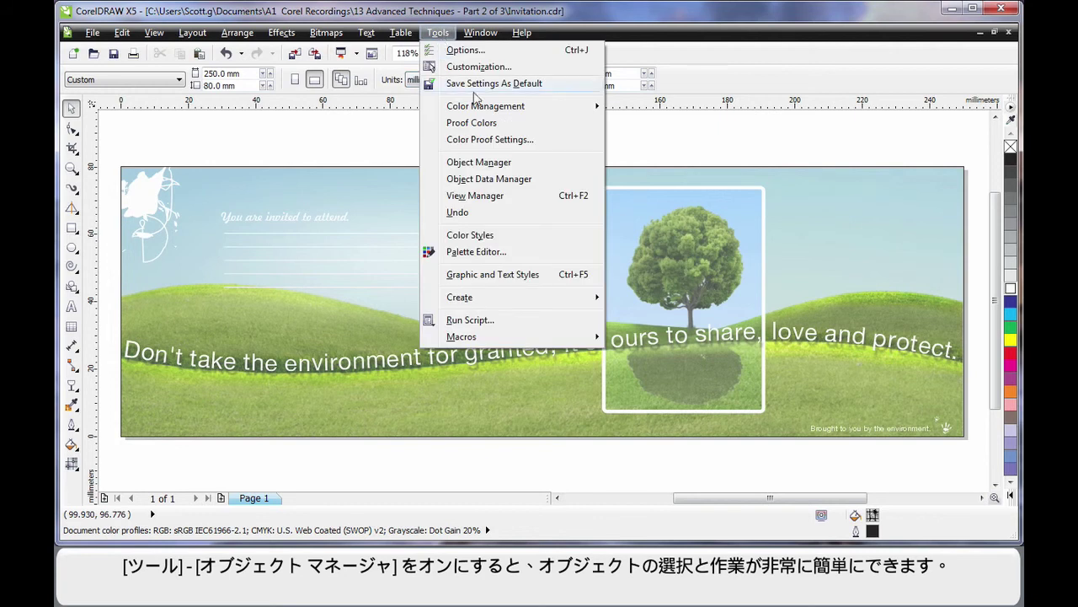
left_click(516, 163)
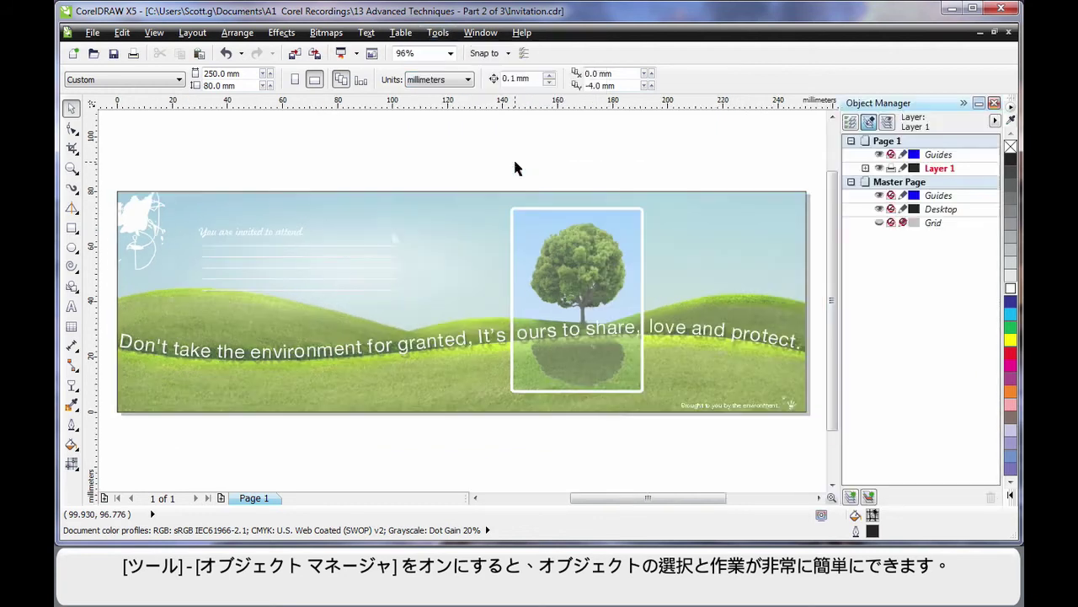
left_click(866, 169)
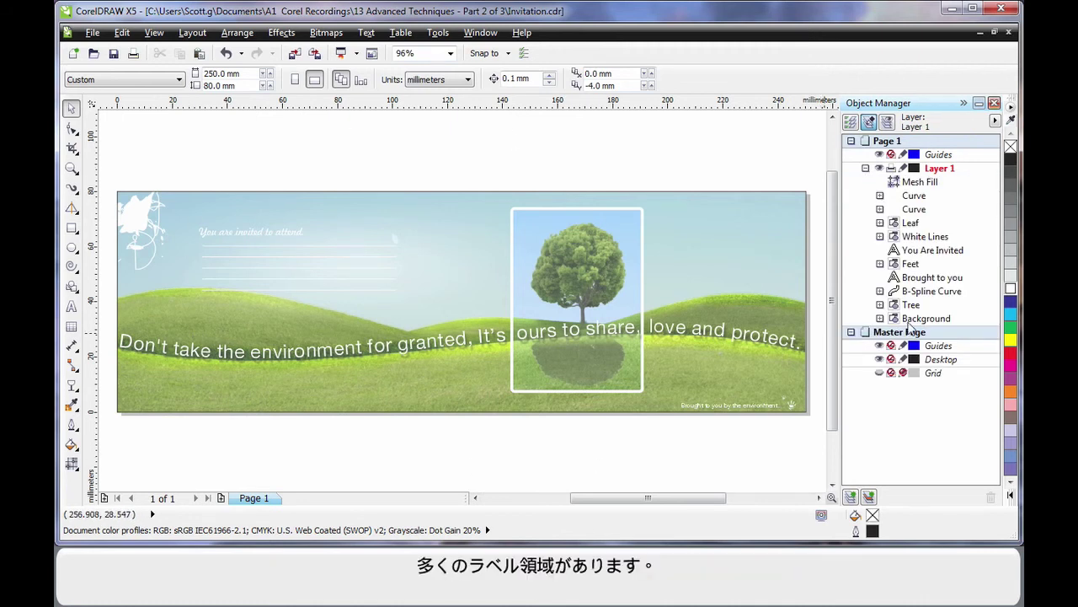
left_click(918, 195)
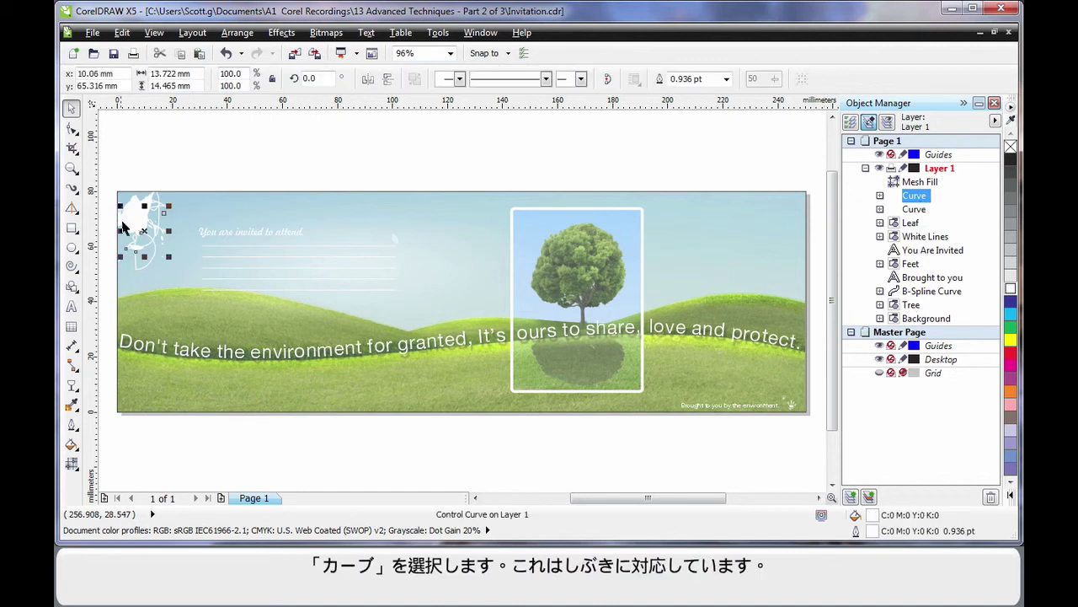
left_click(917, 210)
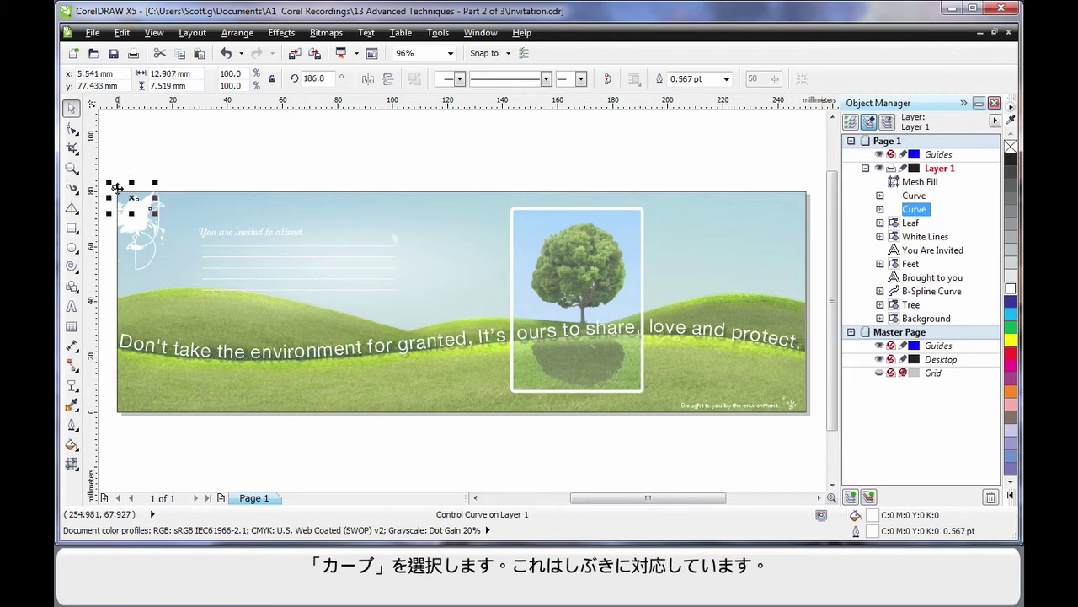
left_click(916, 199, "ctrl")
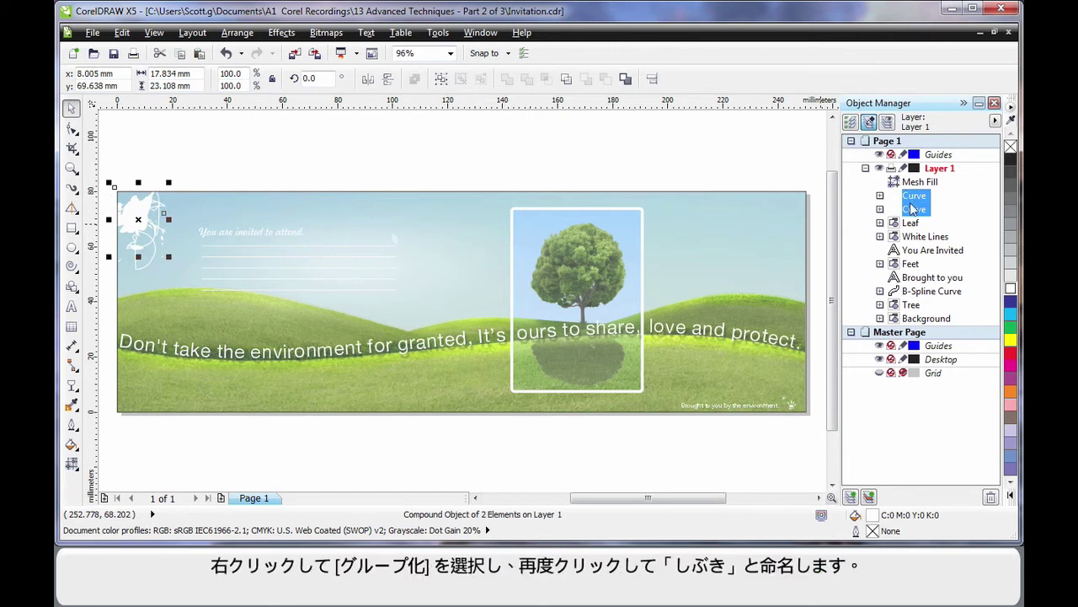
Step: Group the two splash curves and name the group 'Splatter'
right_click(914, 209)
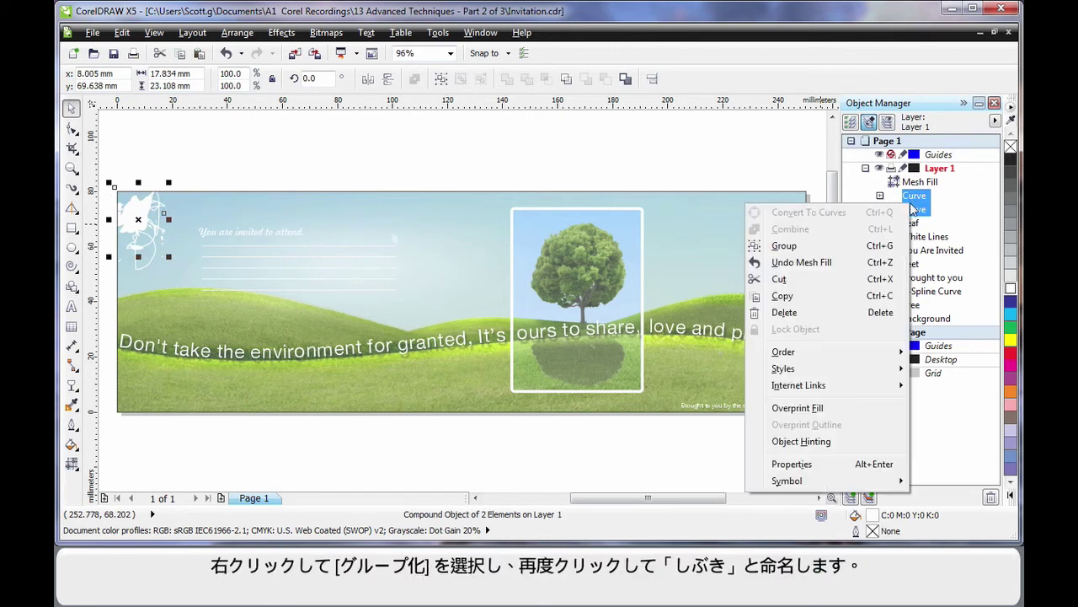
left_click(783, 245)
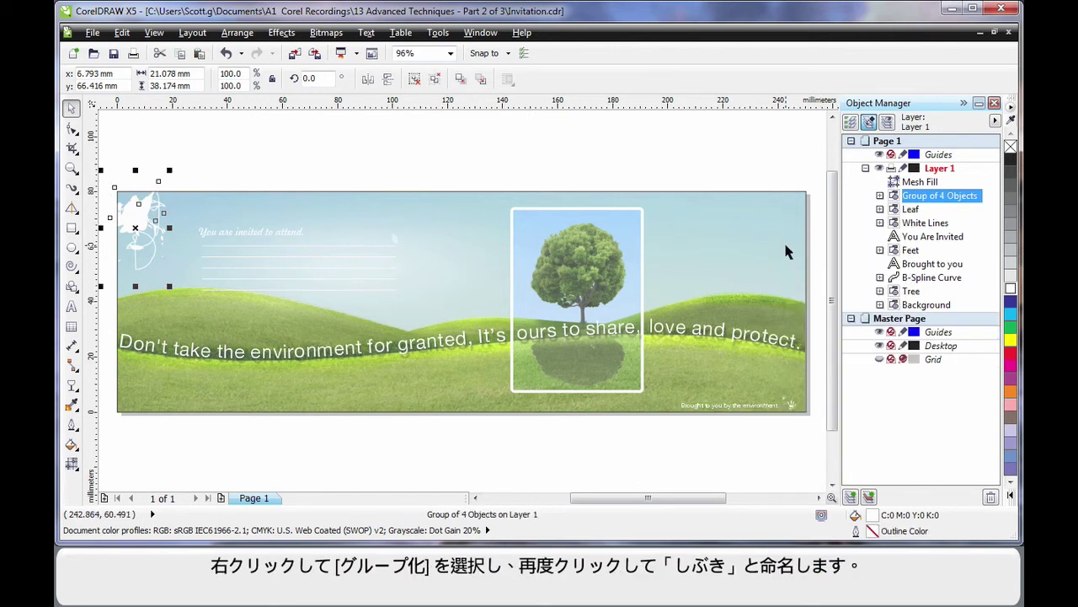
left_click(976, 198)
type("Sp")
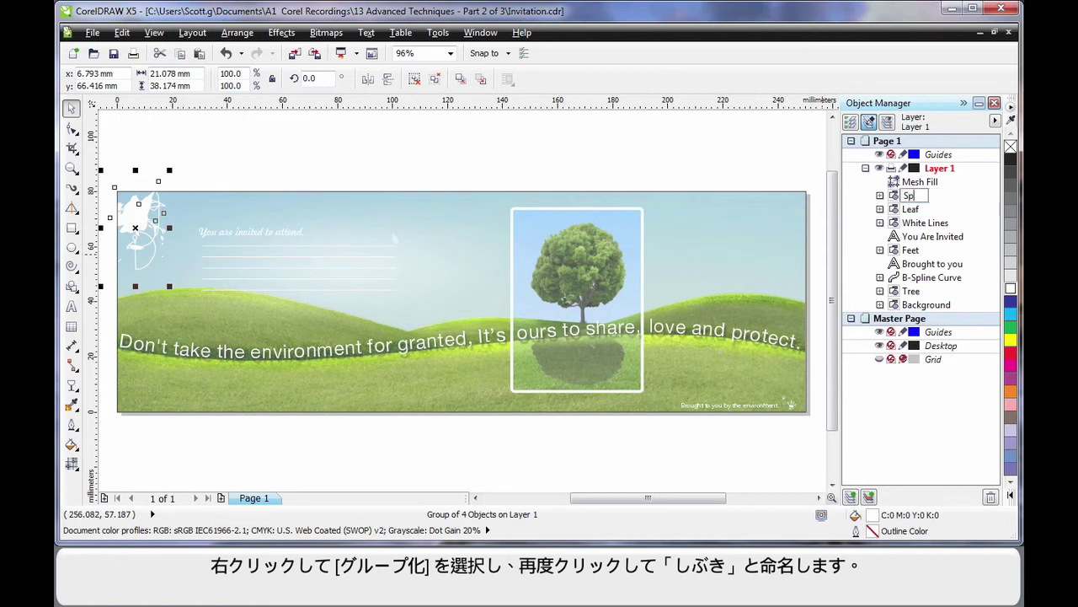
type("latter")
key("Return")
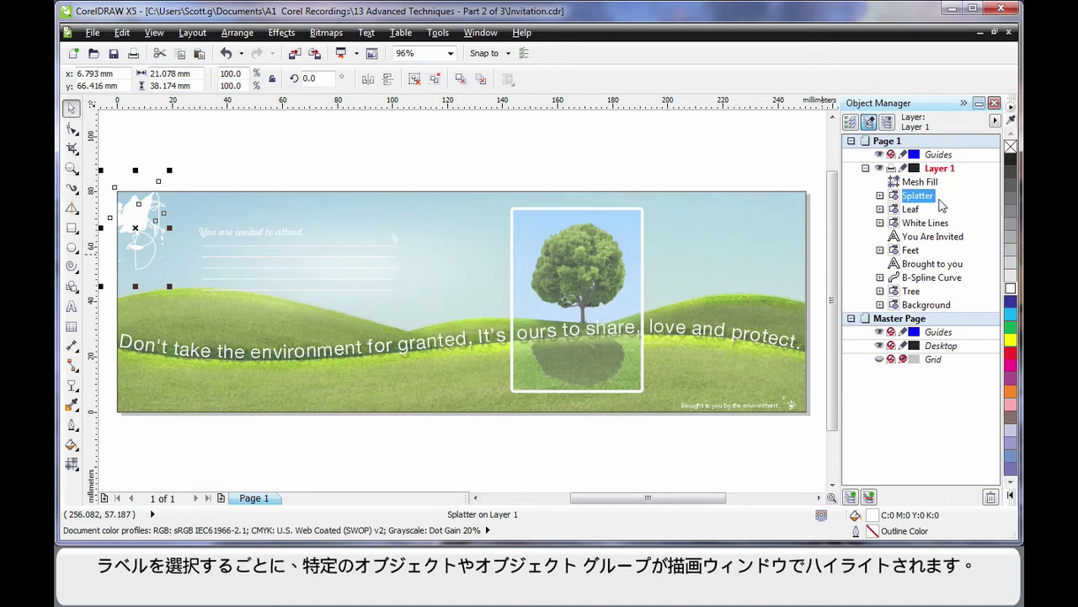
Step: Select the Leaf, White Lines, Tree and Background entries in turn to check their names
left_click(913, 210)
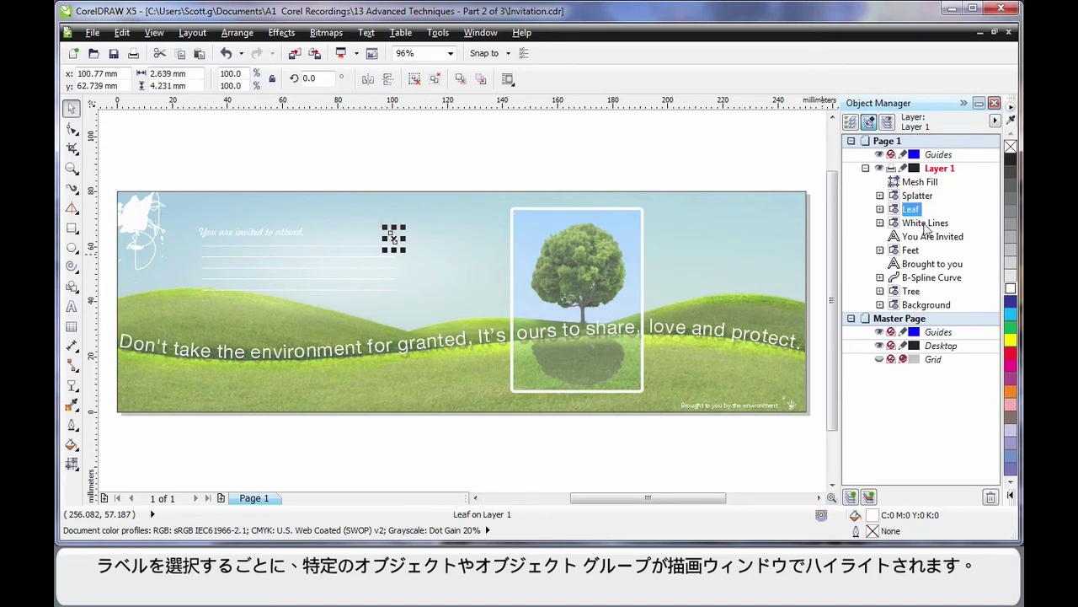
left_click(925, 224)
left_click(912, 291)
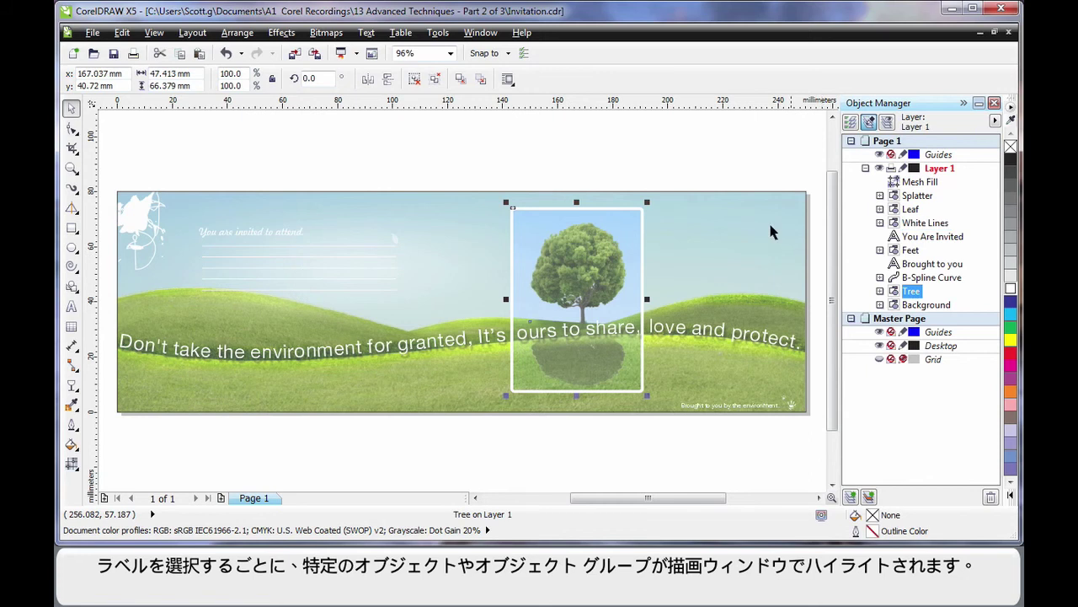
left_click(937, 307)
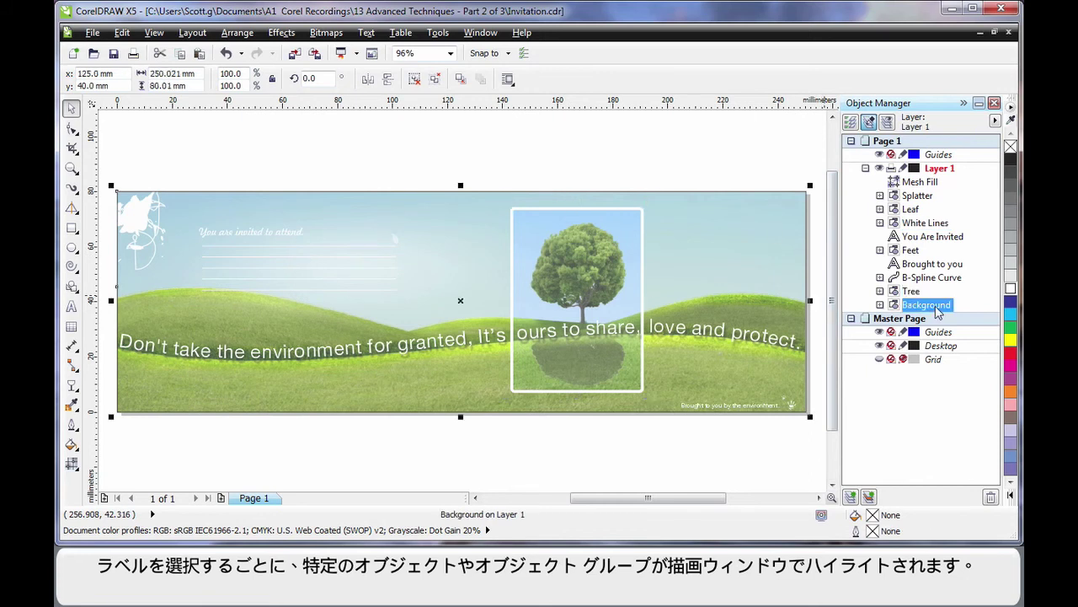
left_click(915, 292)
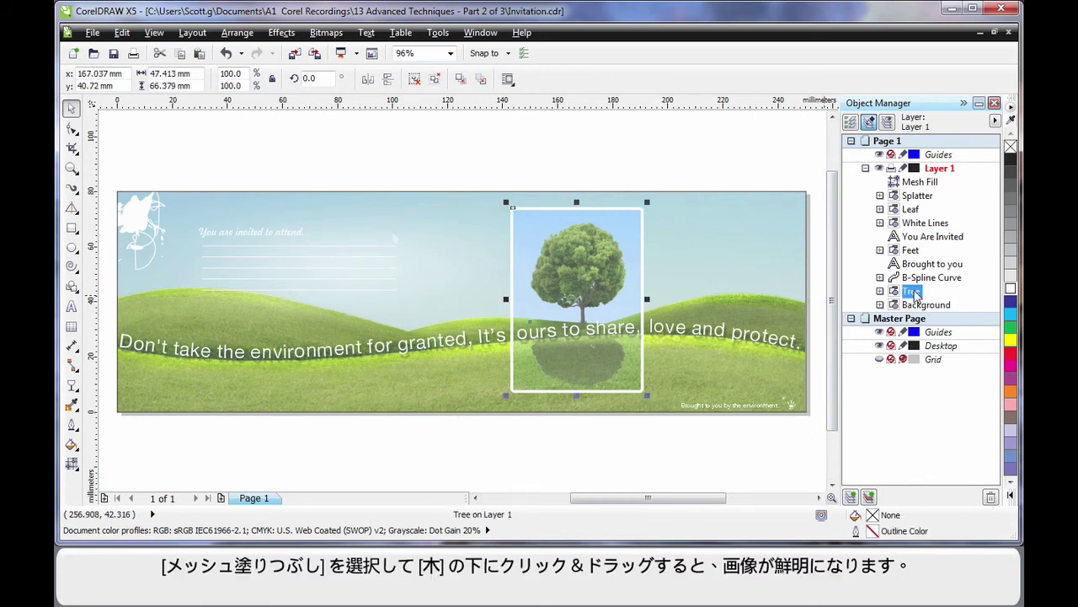
Step: Drag Mesh Fill between Tree and Background in the Object Manager, then deselect
left_click(918, 183)
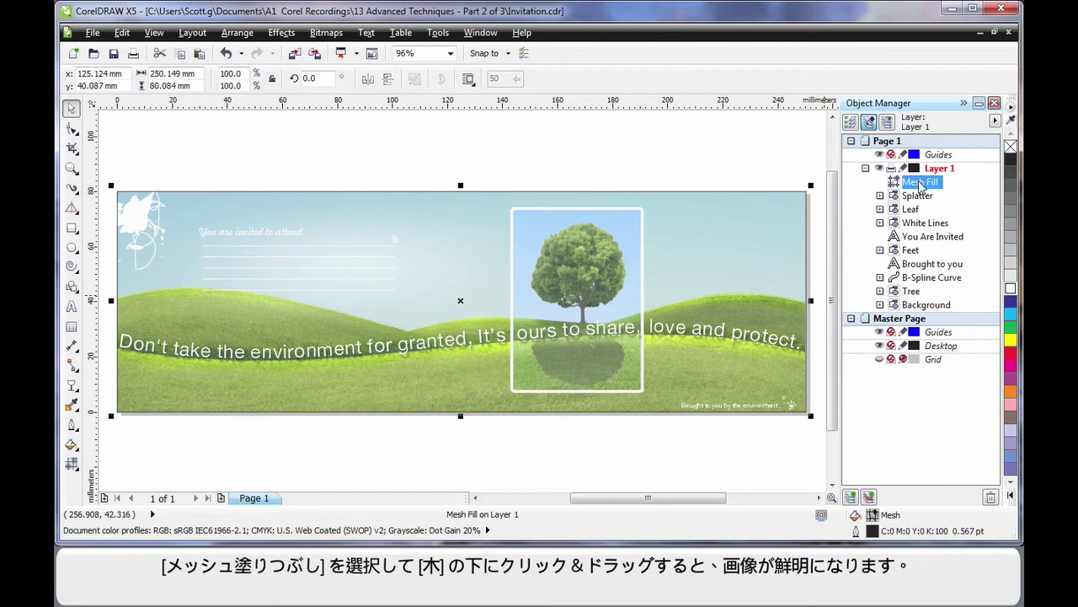
mouse_move(921, 185)
left_mouse_down()
mouse_move(914, 300)
mouse_move(906, 295)
left_mouse_up()
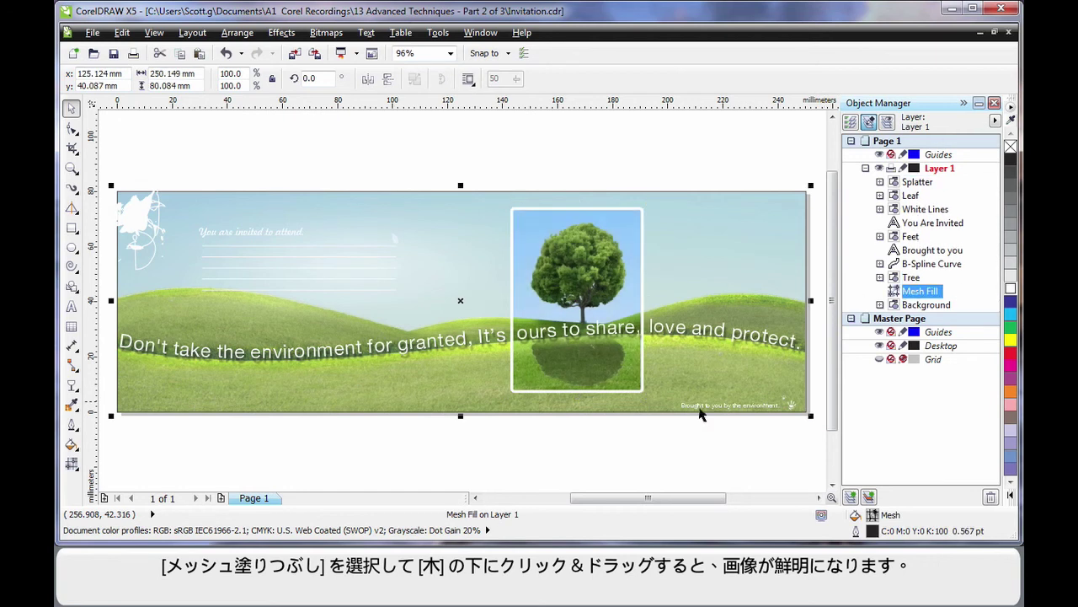
left_click(672, 458)
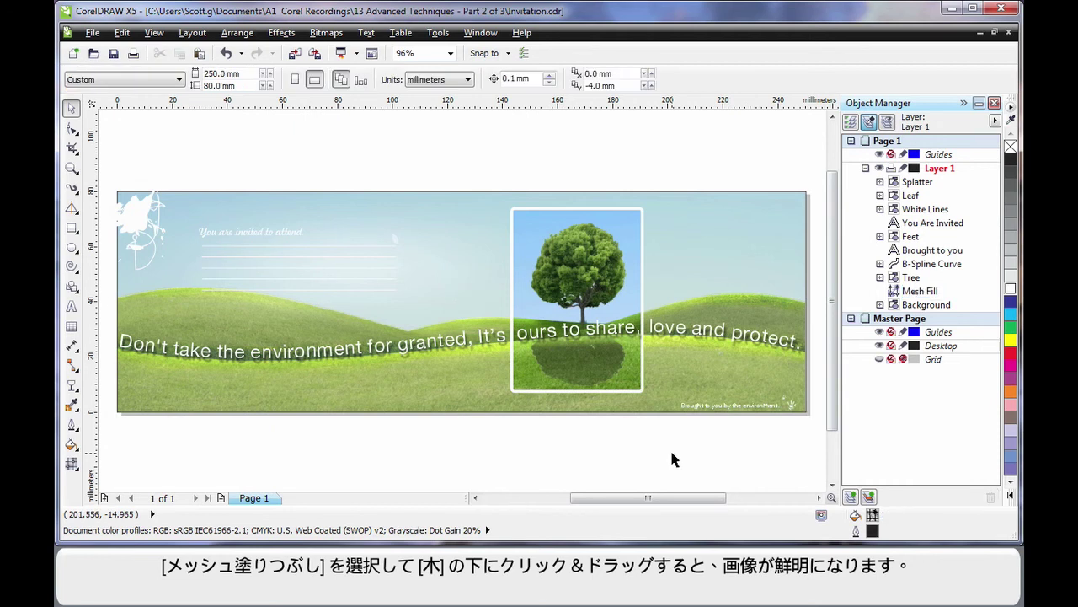